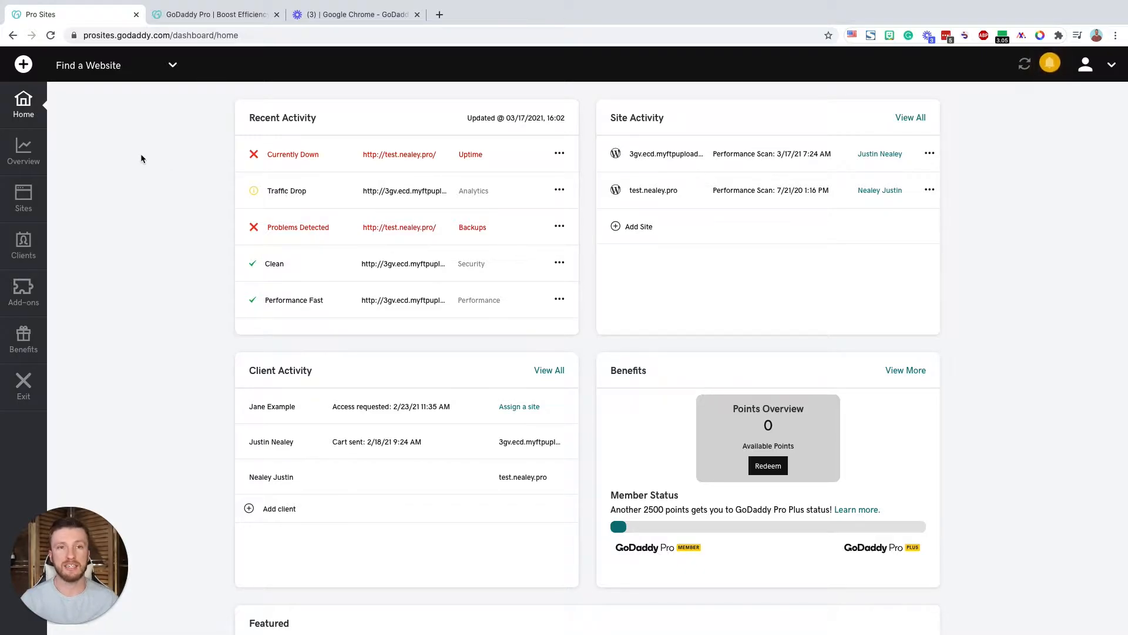
Step: Add a new client, filling in the client's first name, last name and company, and save the record
left_click(23, 252)
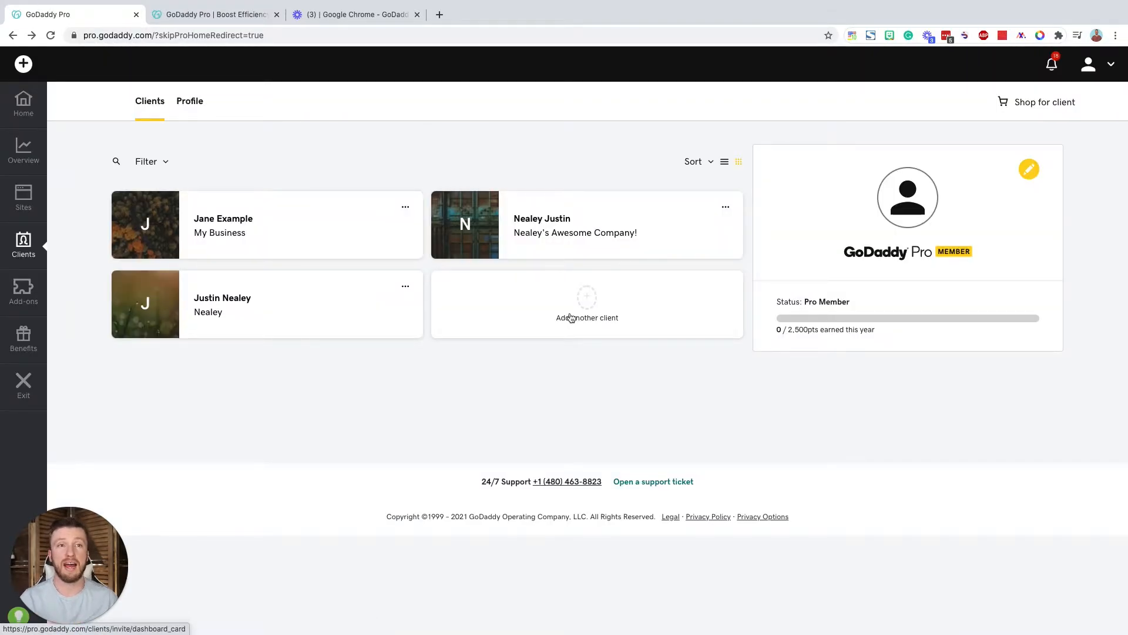
left_click(572, 315)
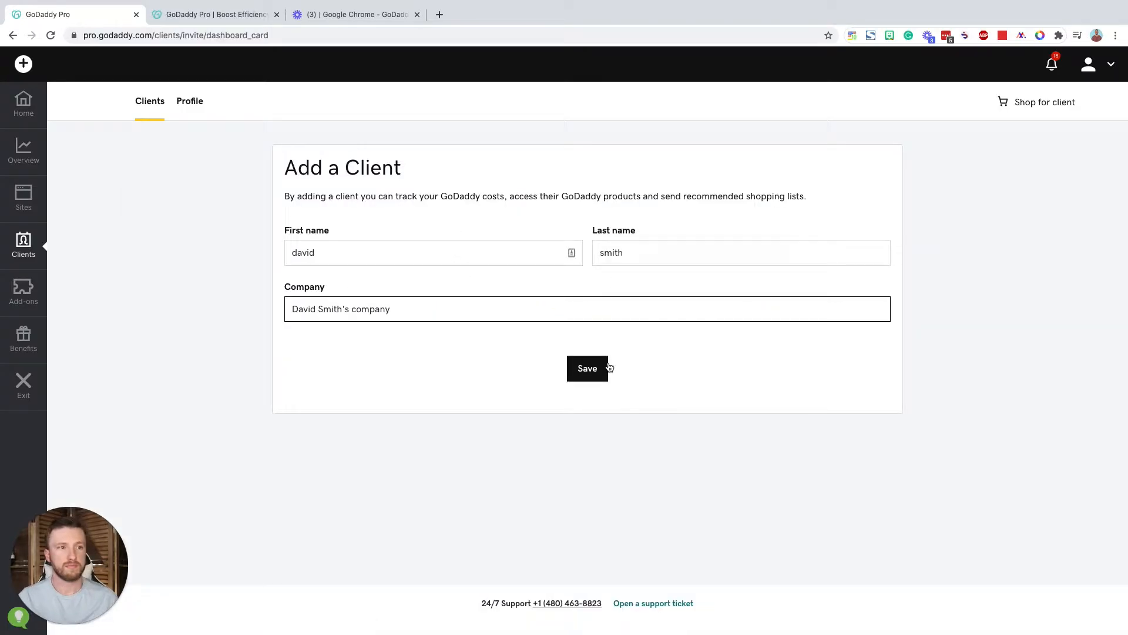
left_click(603, 367)
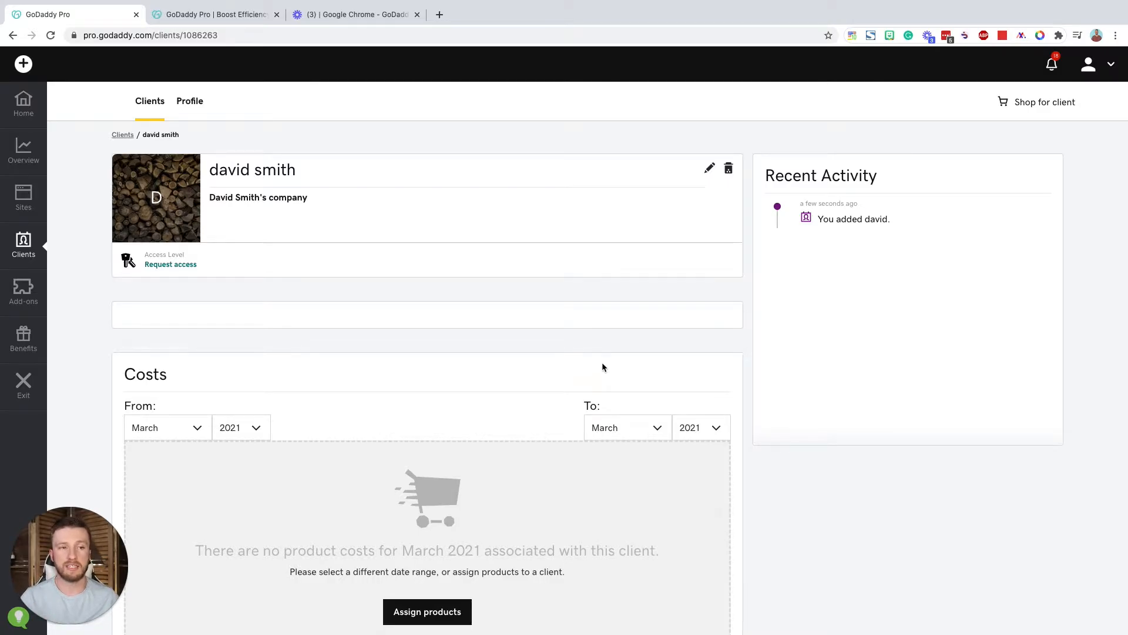
Step: Review the new client's product and cost sections, and view the access levels available in an access request without sending it
scroll(419, 346, "down", 2)
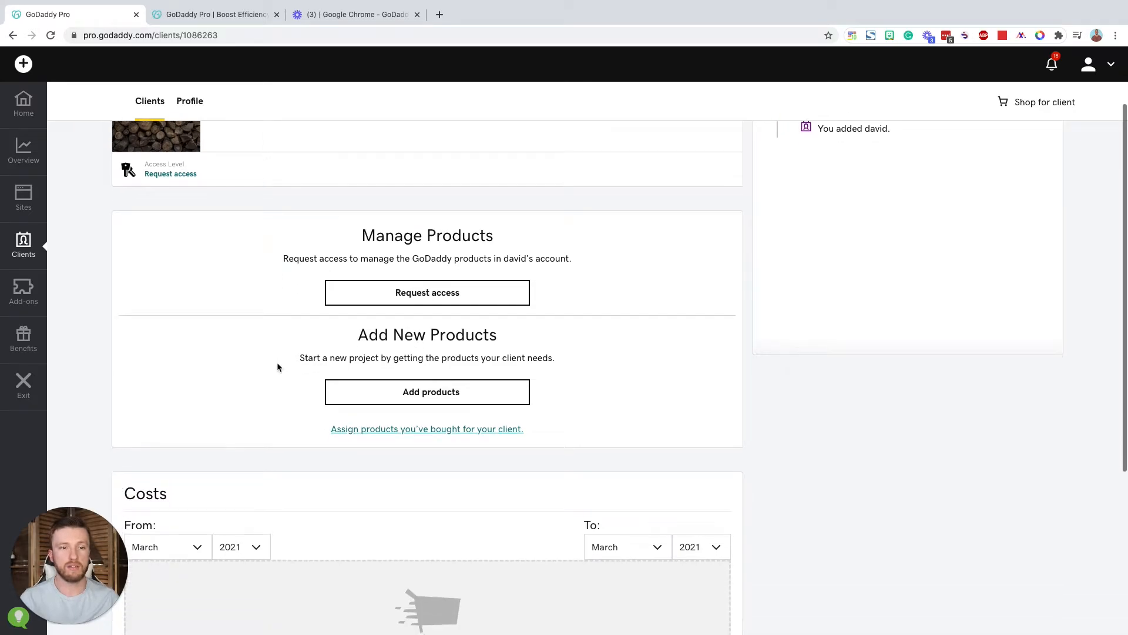
scroll(277, 362, "down", 2)
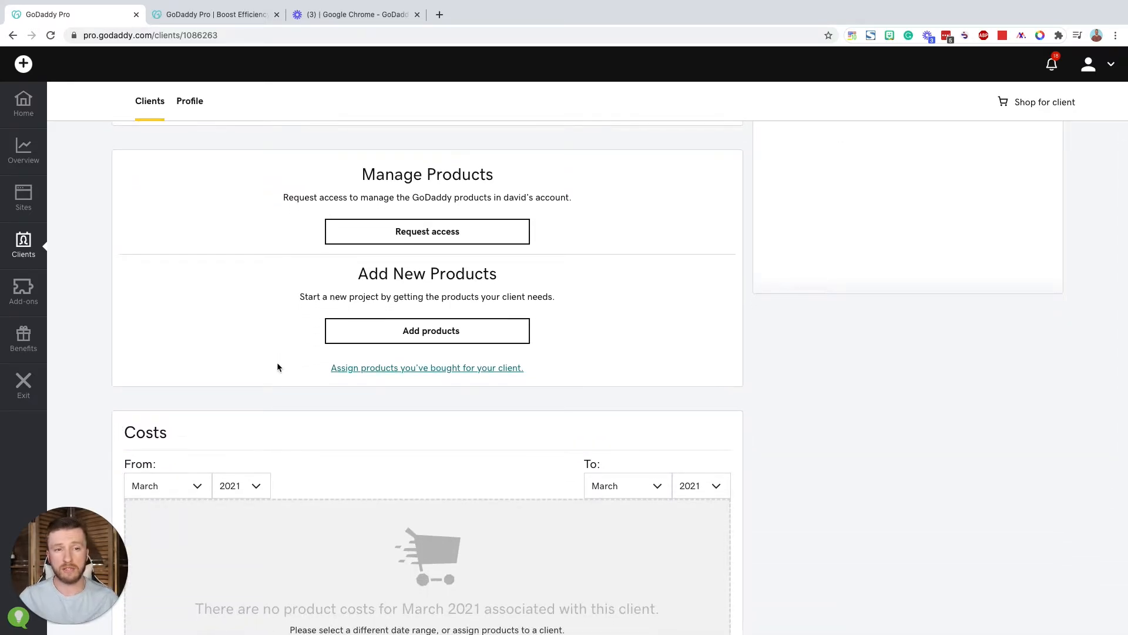
scroll(278, 367, "down", 3)
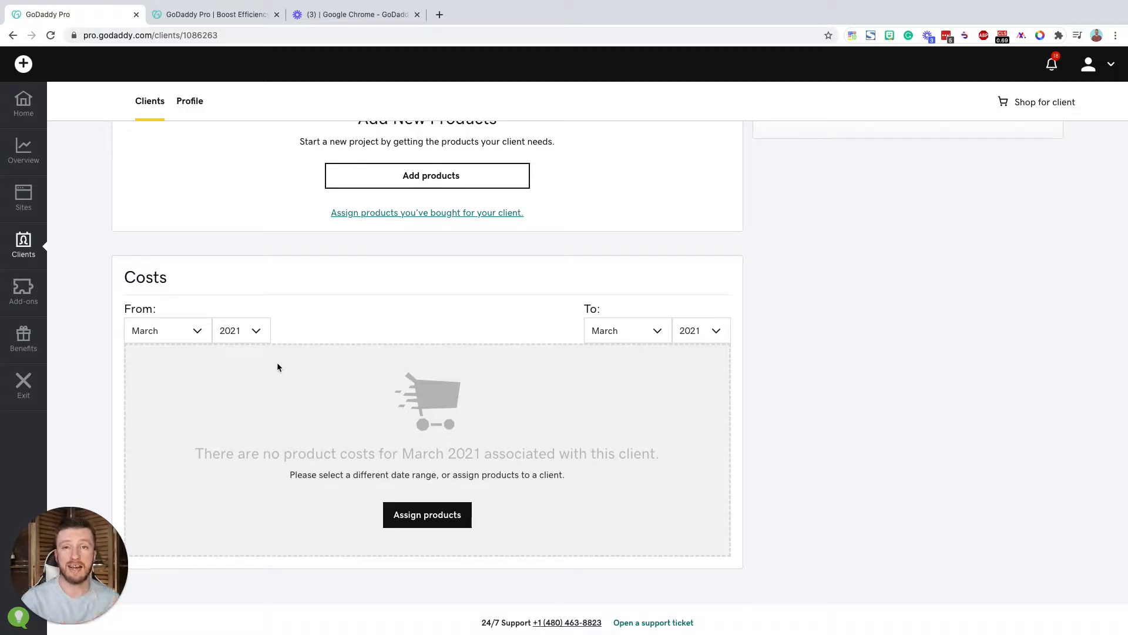
scroll(278, 366, "up", 5)
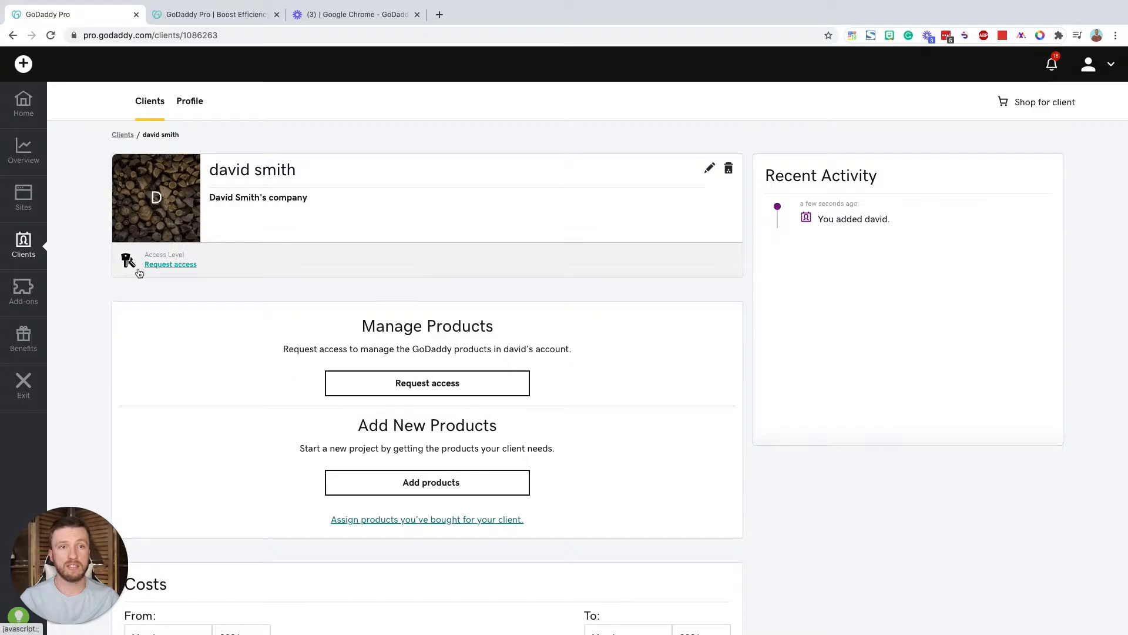
left_click(157, 265)
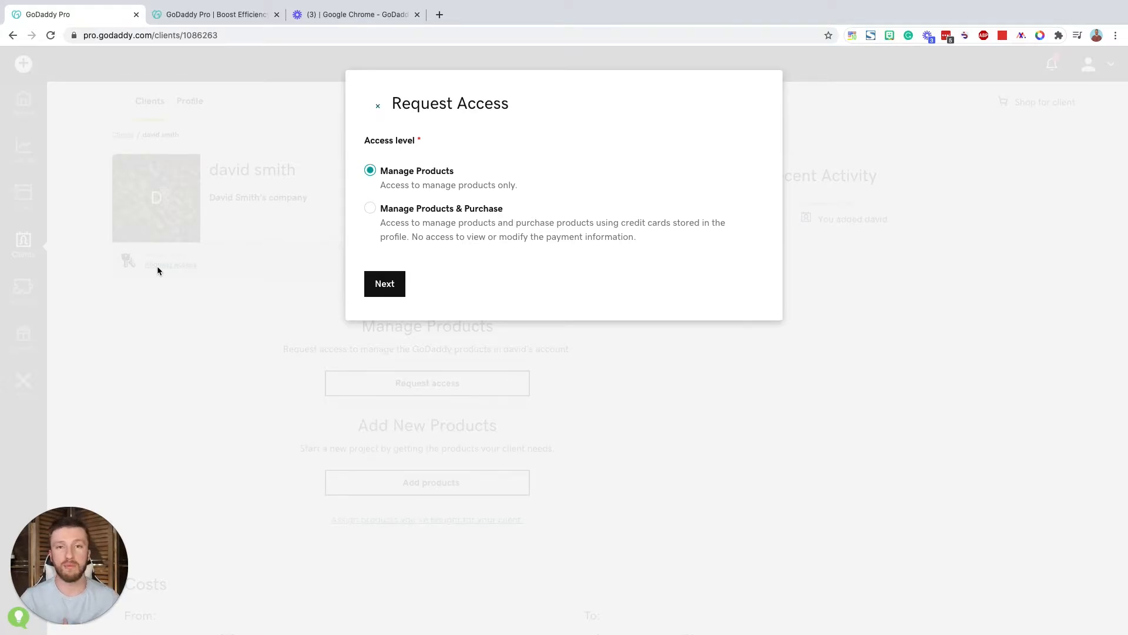
left_click(157, 265)
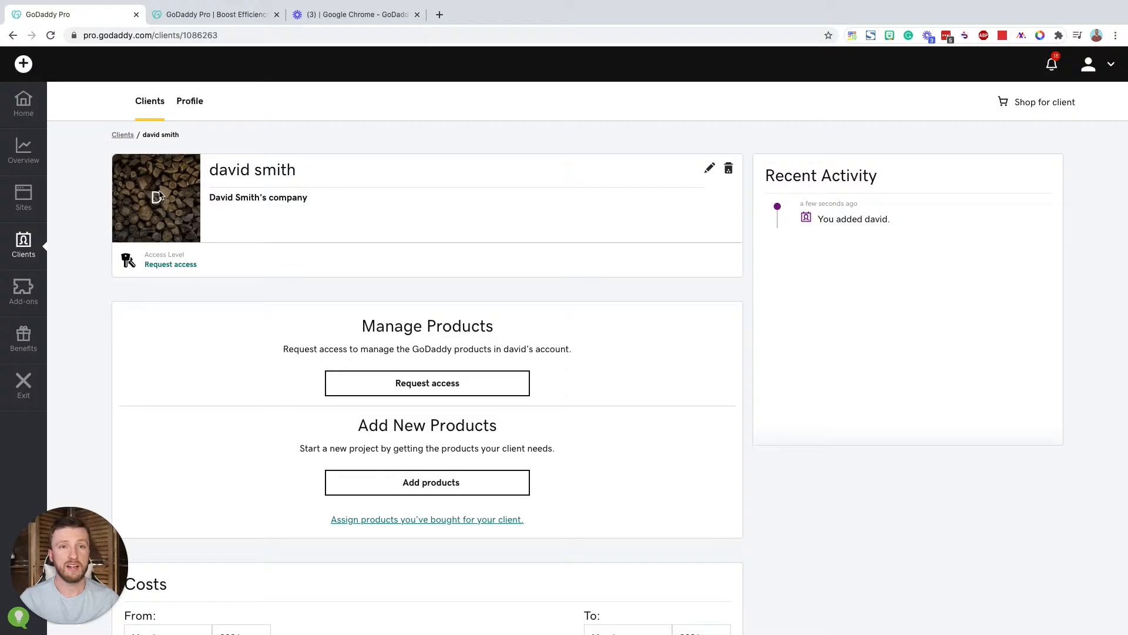
Step: Return to the client list, open the client from the company Nealey, and review the products in that account
left_click(125, 135)
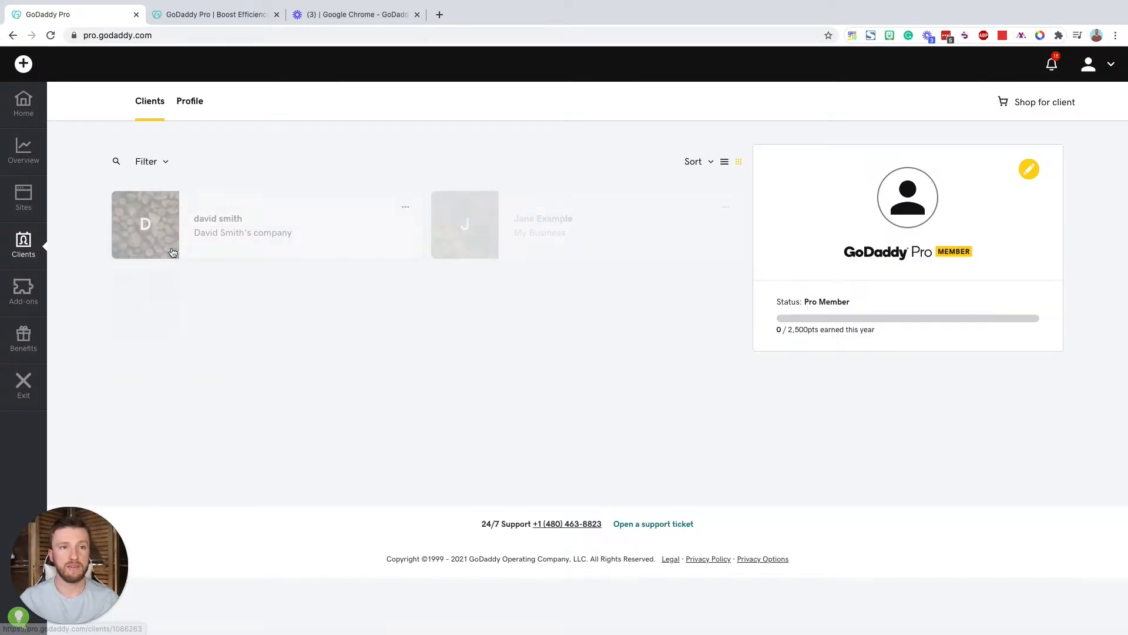
left_click(580, 302)
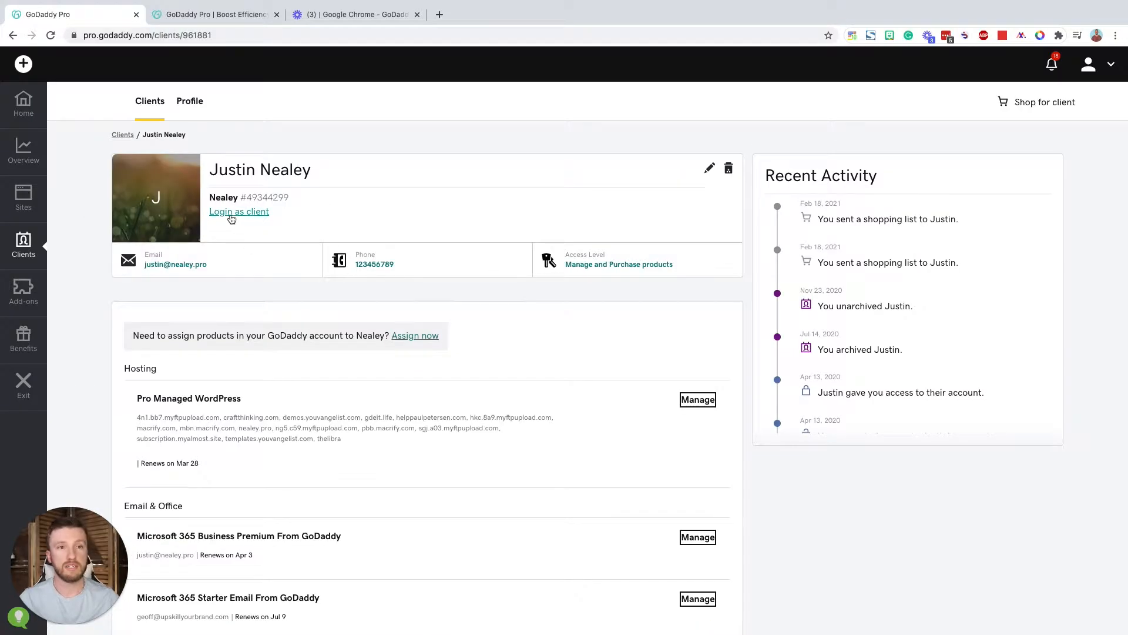
scroll(262, 373, "down", 2)
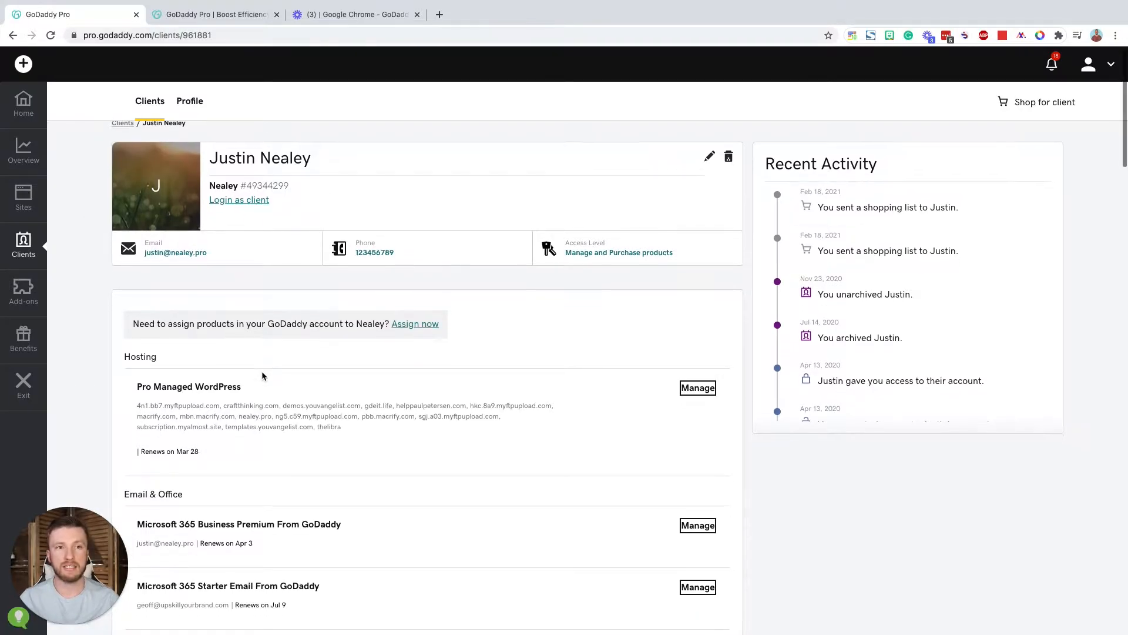
scroll(241, 453, "down", 10)
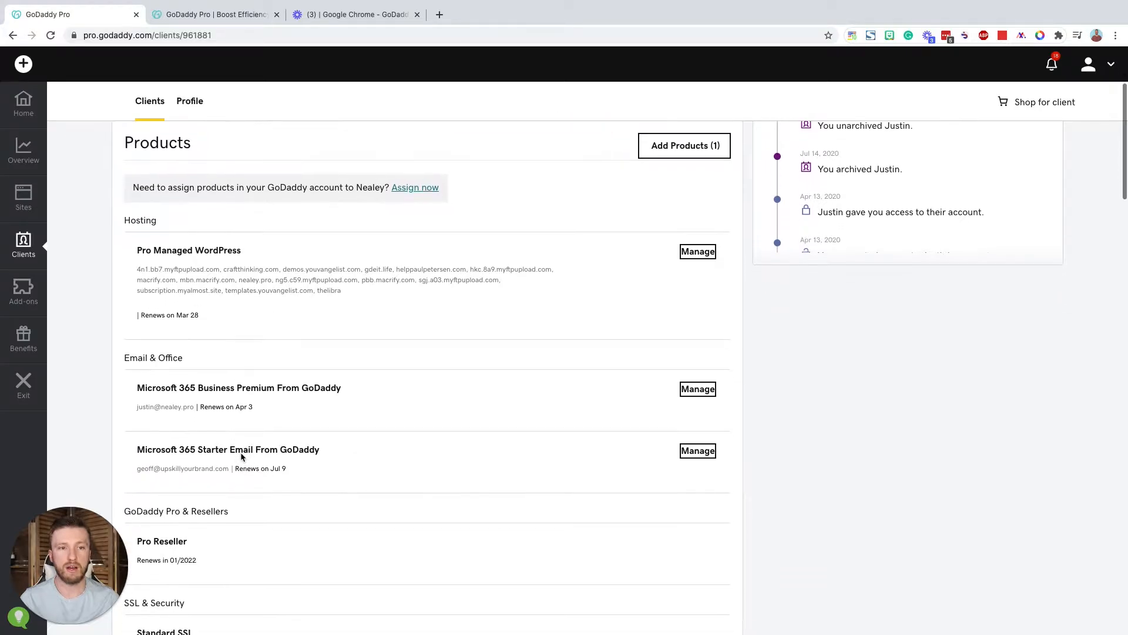
scroll(241, 453, "down", 20)
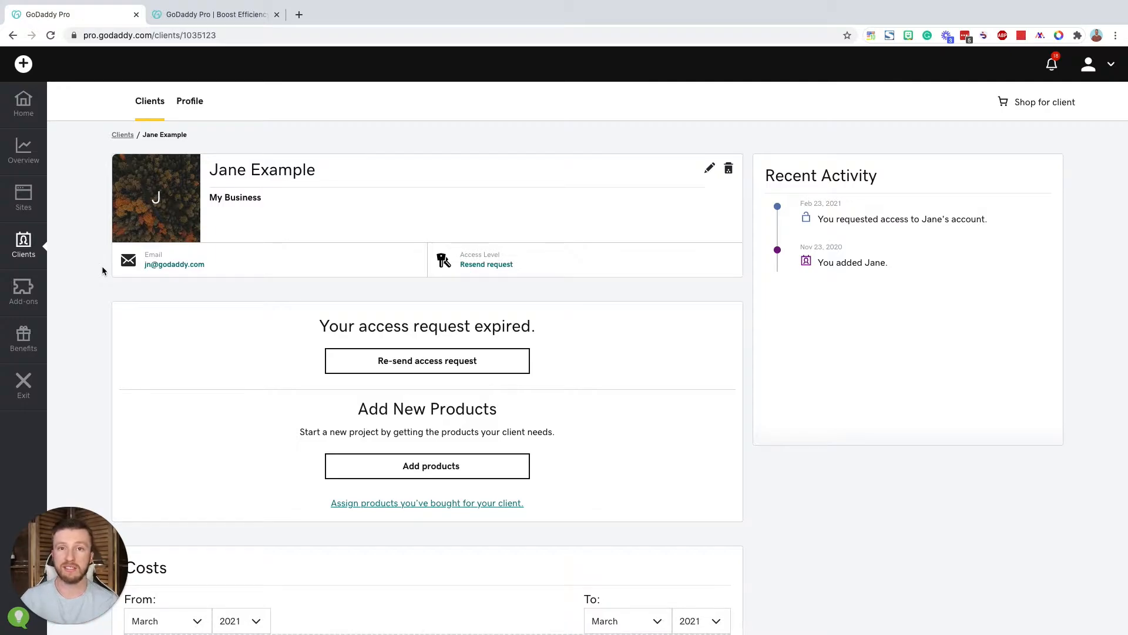
Step: Add the website creativefree.co, verifying ownership with the WordPress administrator username and password instead of a connection key
left_click(24, 64)
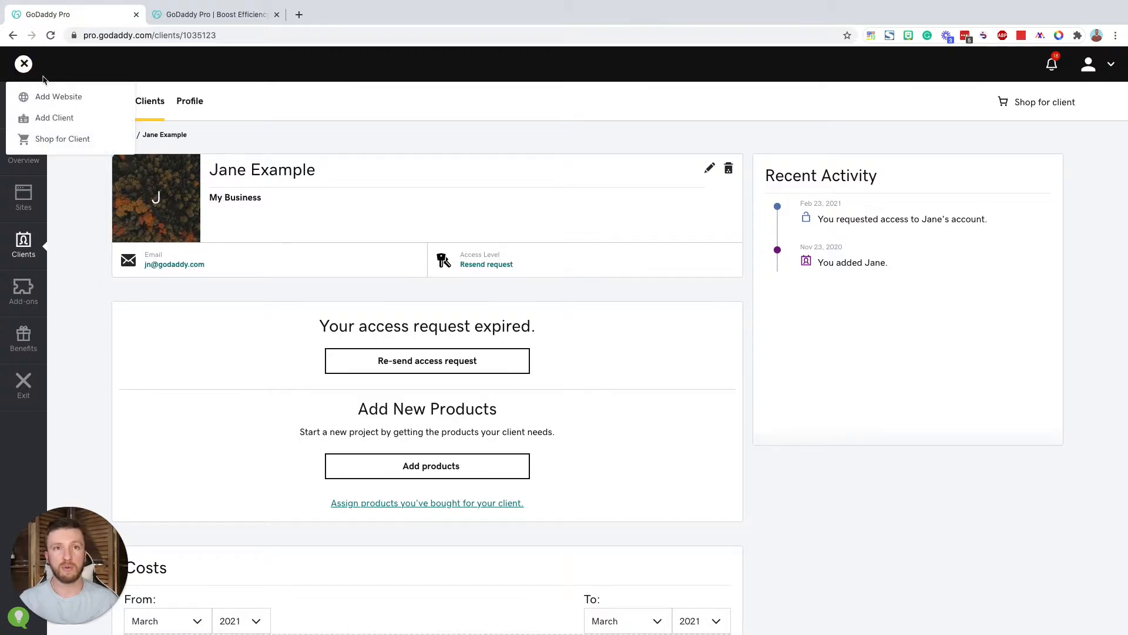
left_click(64, 103)
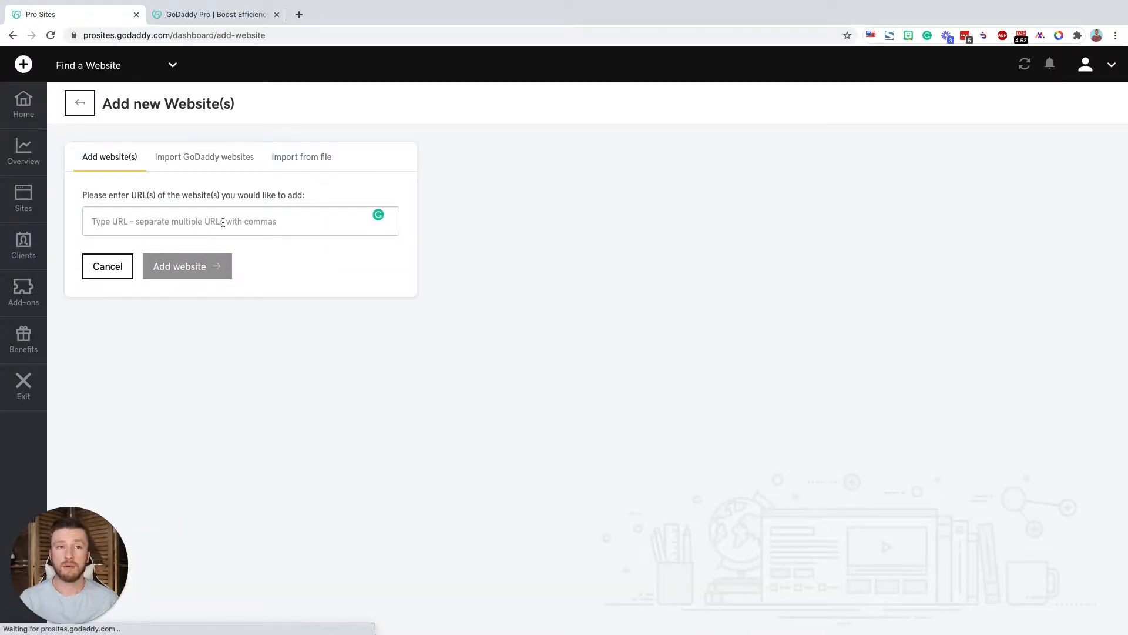
left_click(223, 221)
type("c")
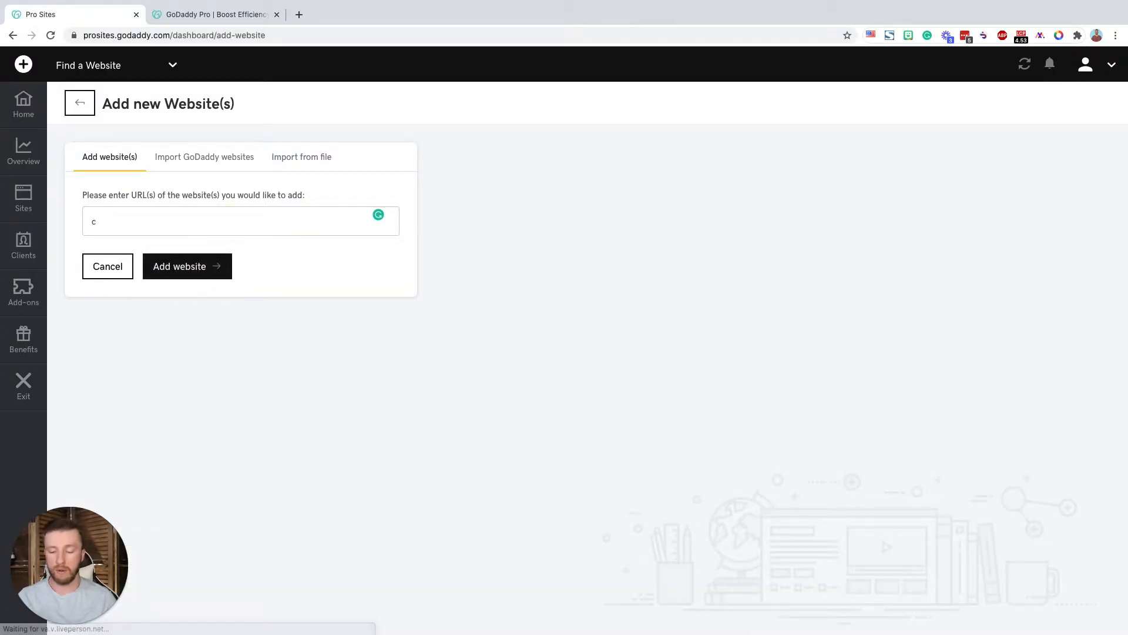
type("reativefree.co")
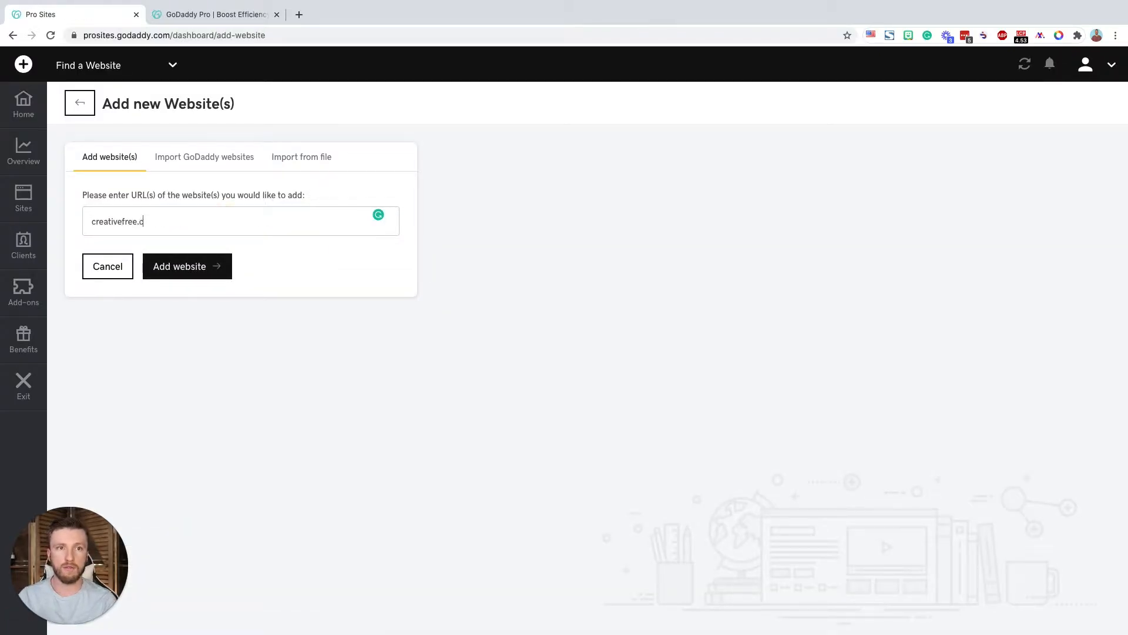
left_click(187, 271)
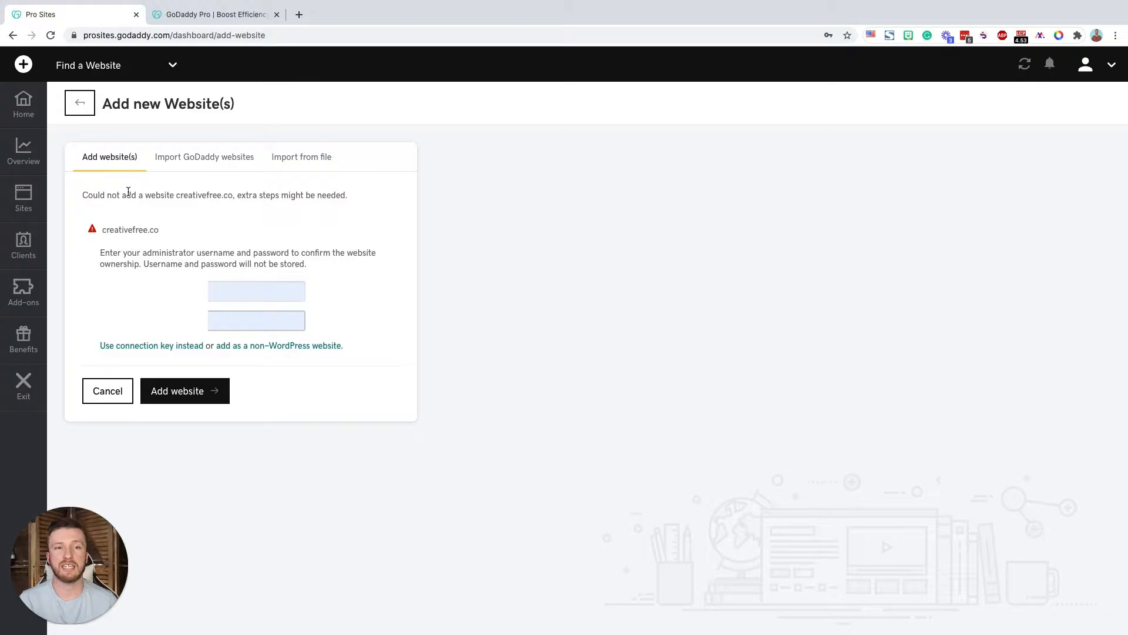
left_click(137, 346)
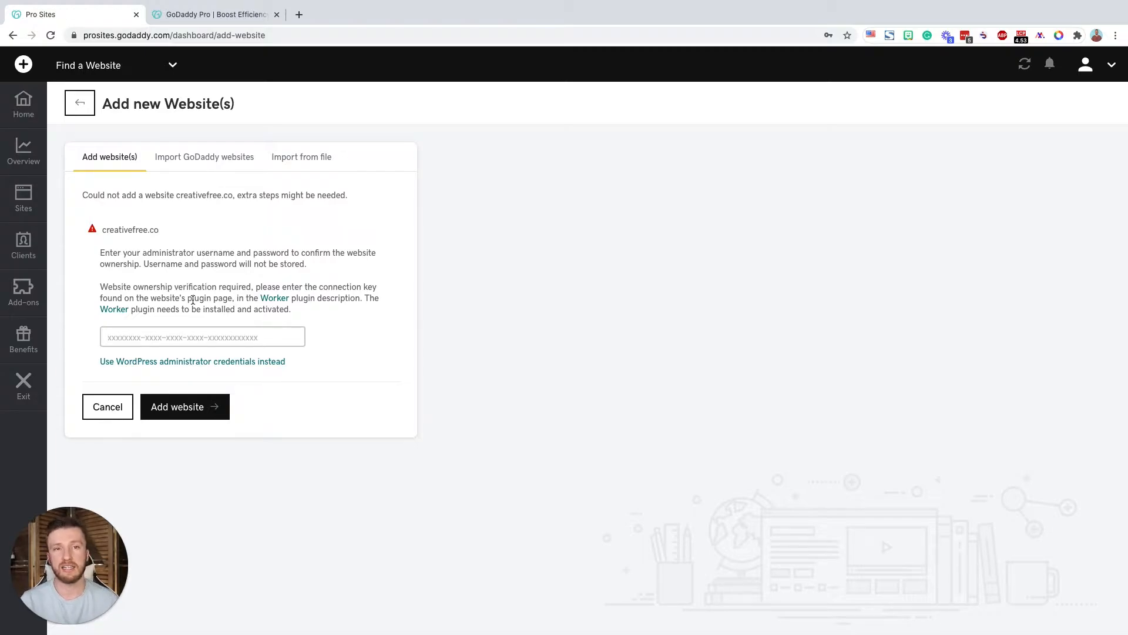
left_click(143, 360)
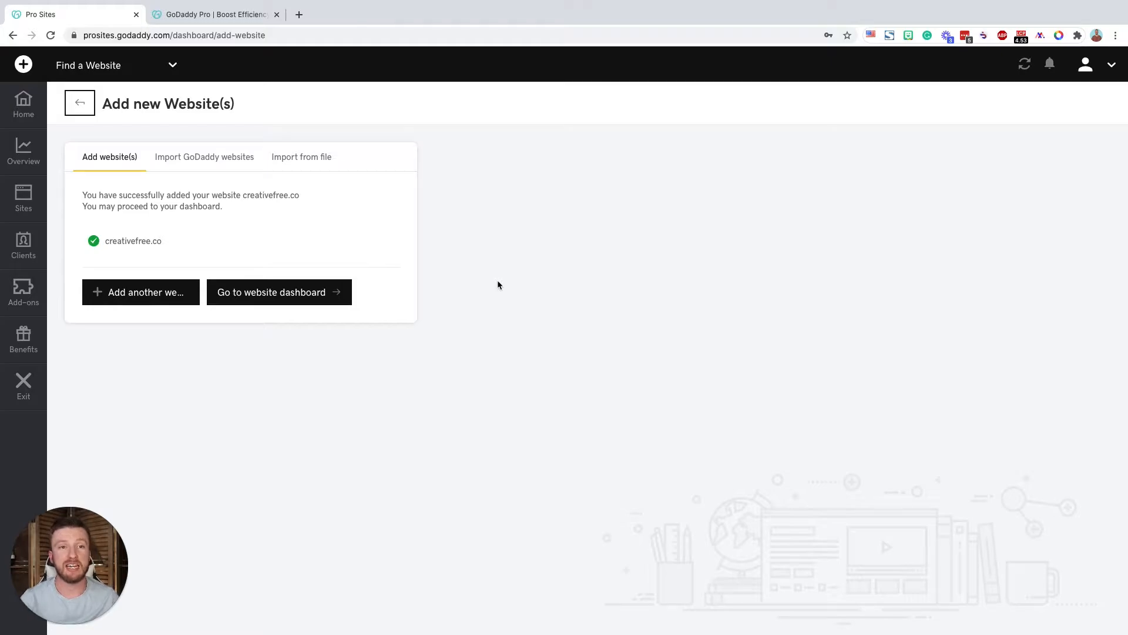
Step: Open the website dashboard of creativefree.co, try its one-step WP Admin login, and close the login page
left_click(321, 293)
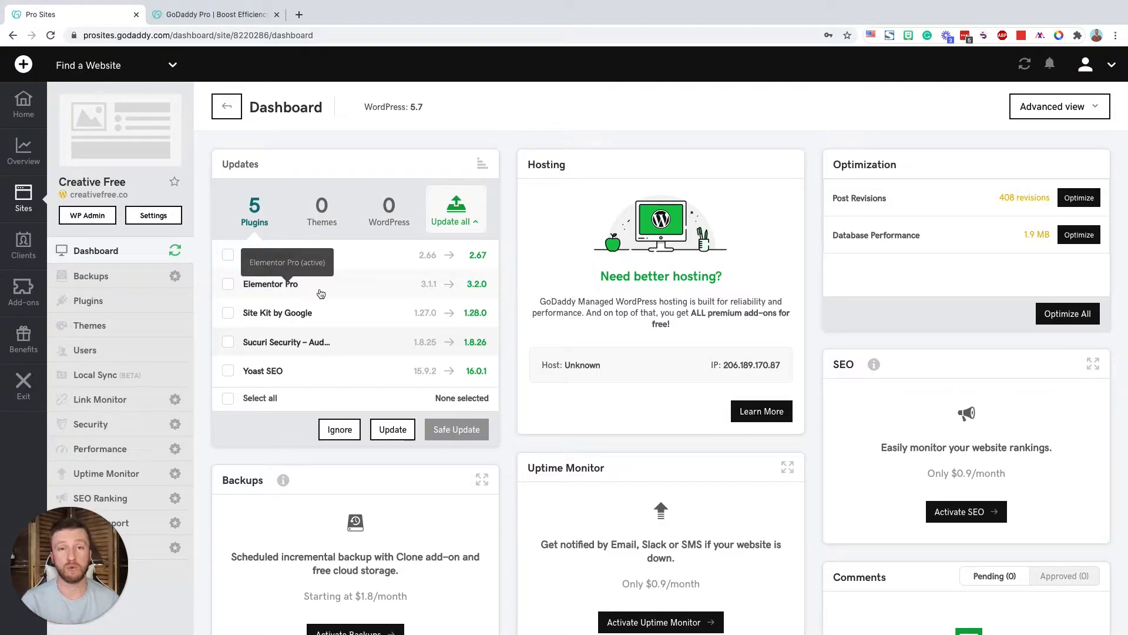
left_click(94, 217)
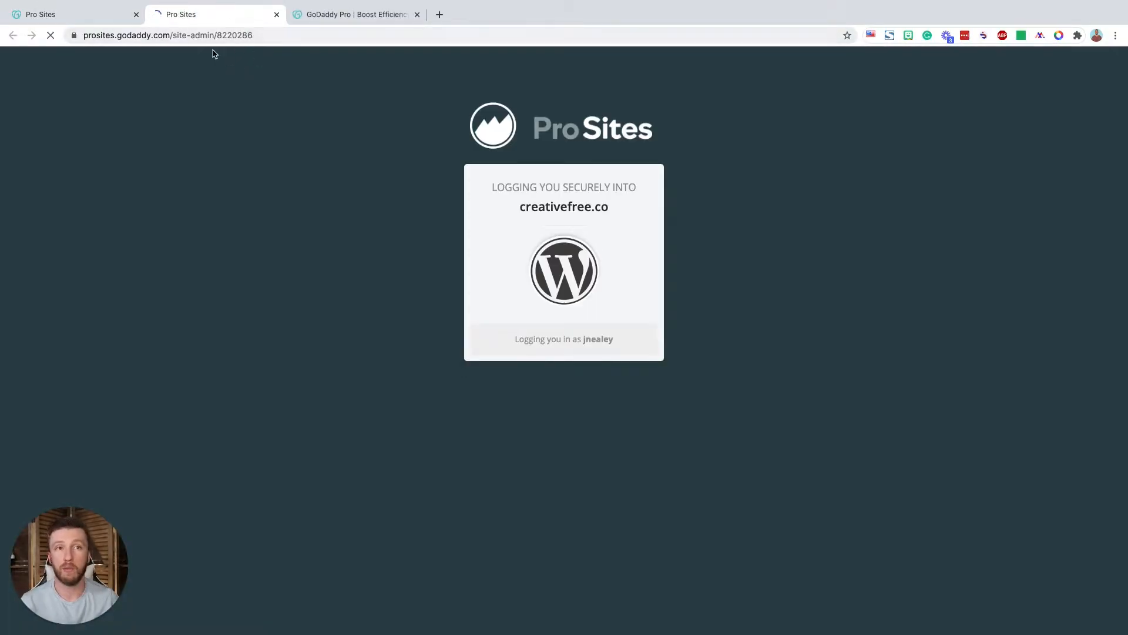
left_click(277, 15)
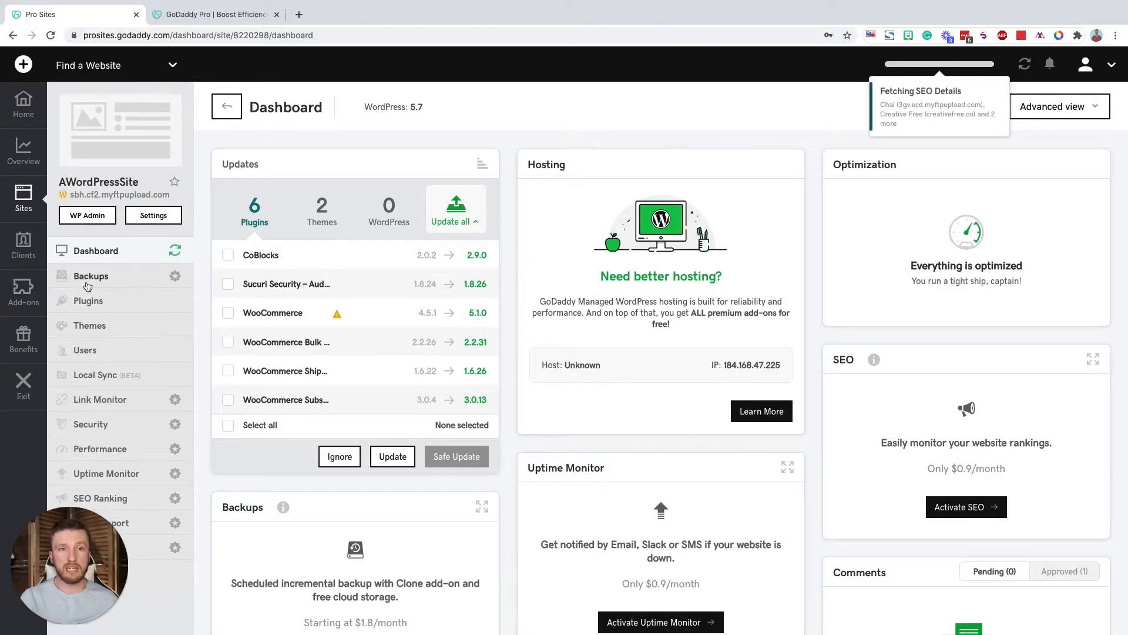
Step: Compare the Free and Premium backup plans for AWordPressSite and activate the Premium plan
left_click(64, 276)
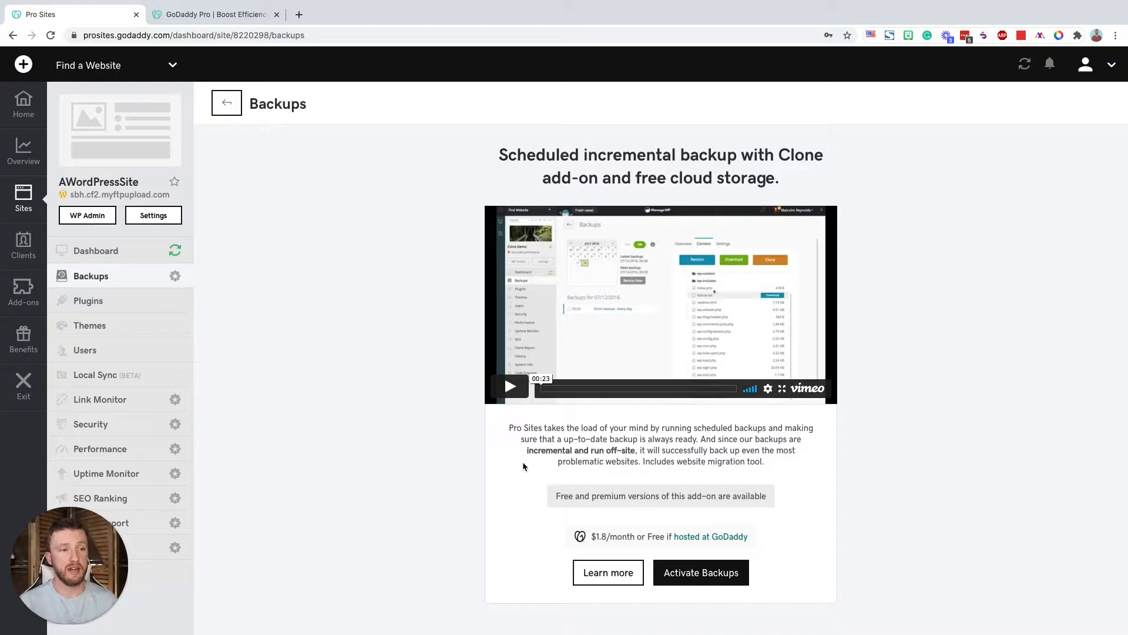
left_click_drag(591, 536, 631, 538)
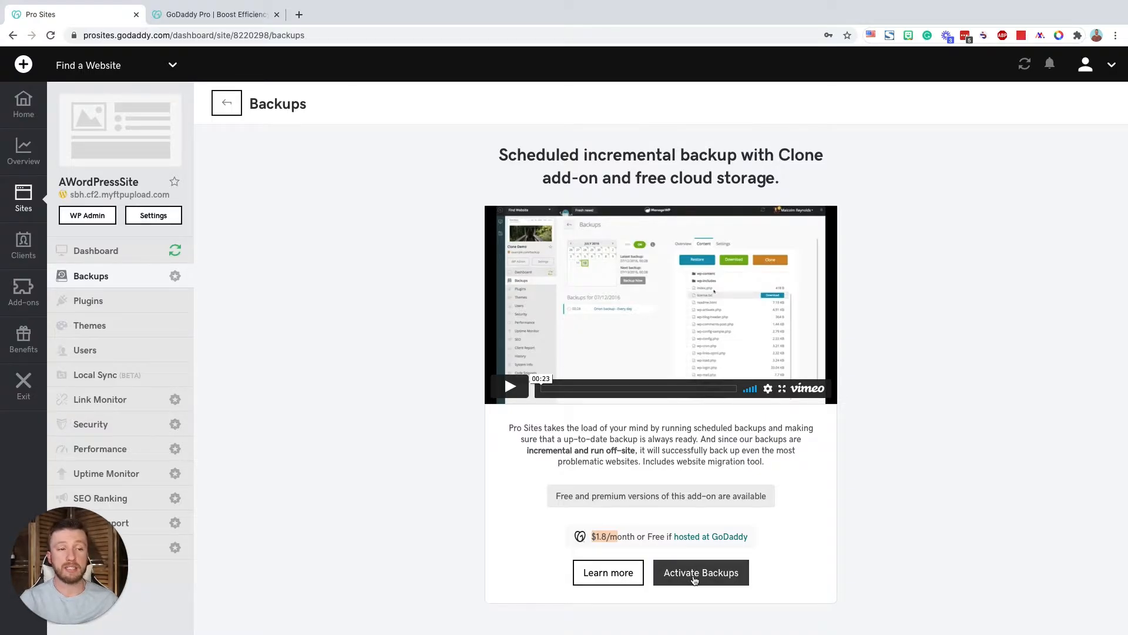
left_click(694, 580)
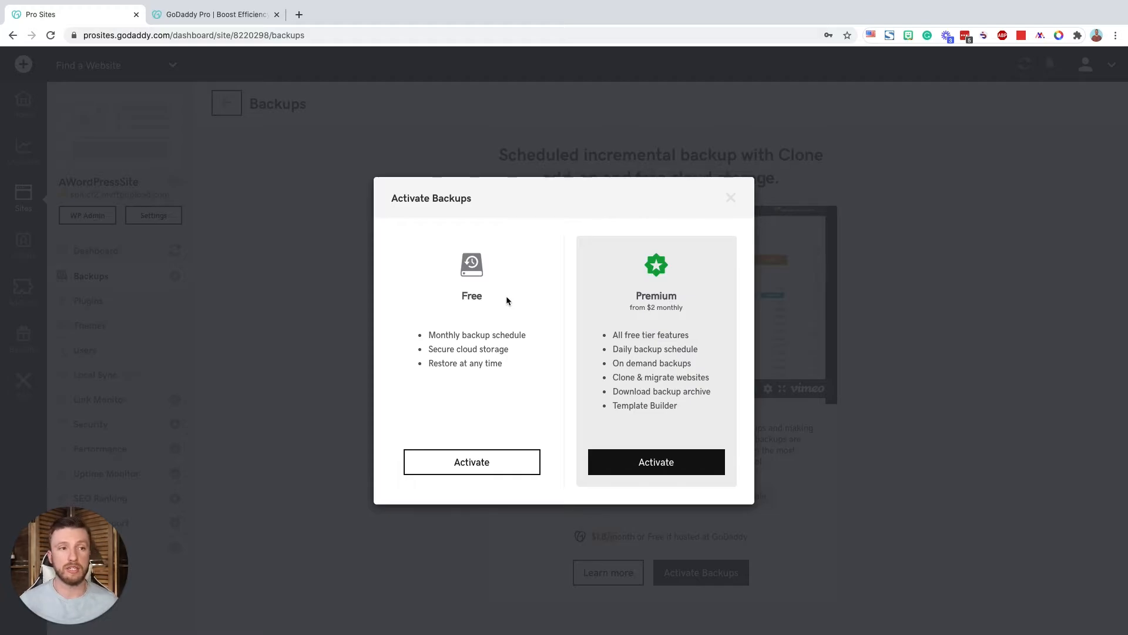
left_click_drag(525, 365, 456, 306)
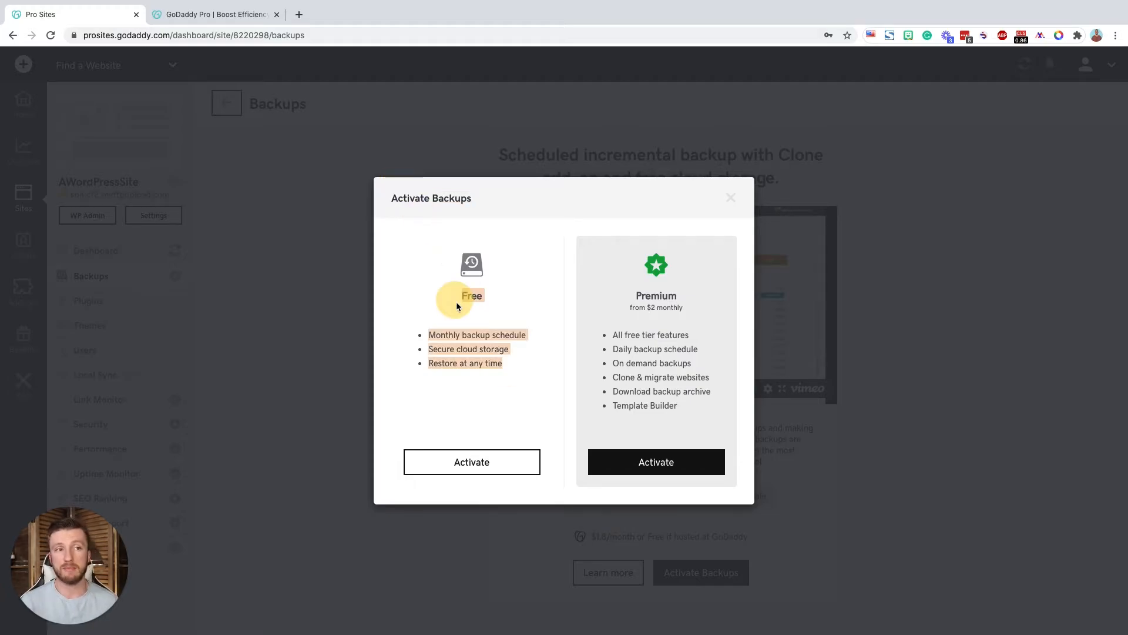
left_click(456, 303)
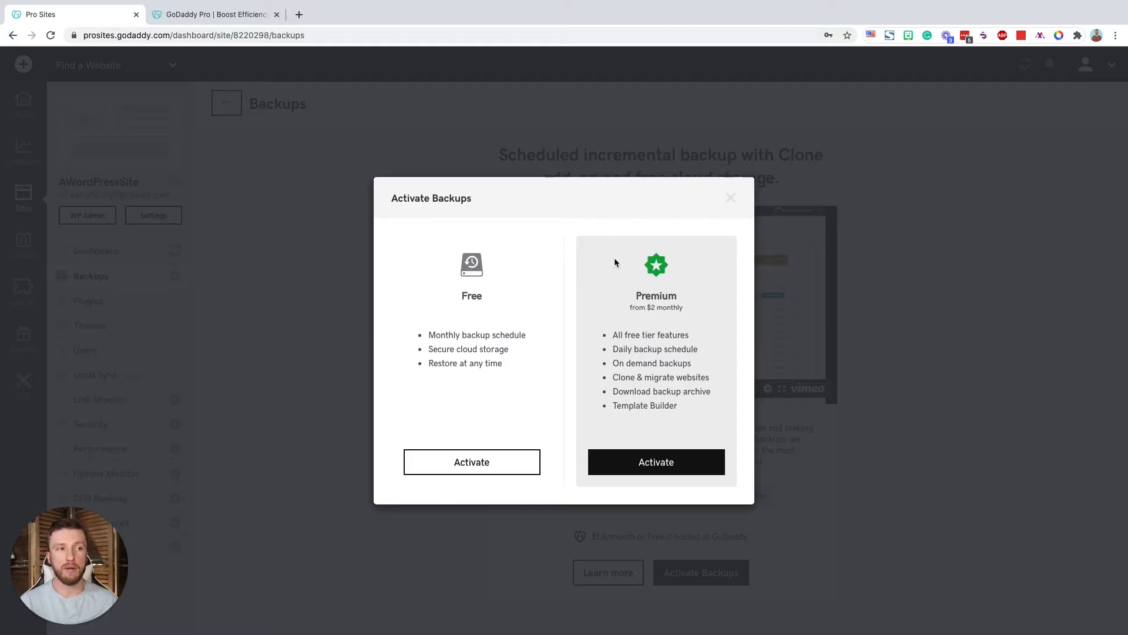
left_click(655, 464)
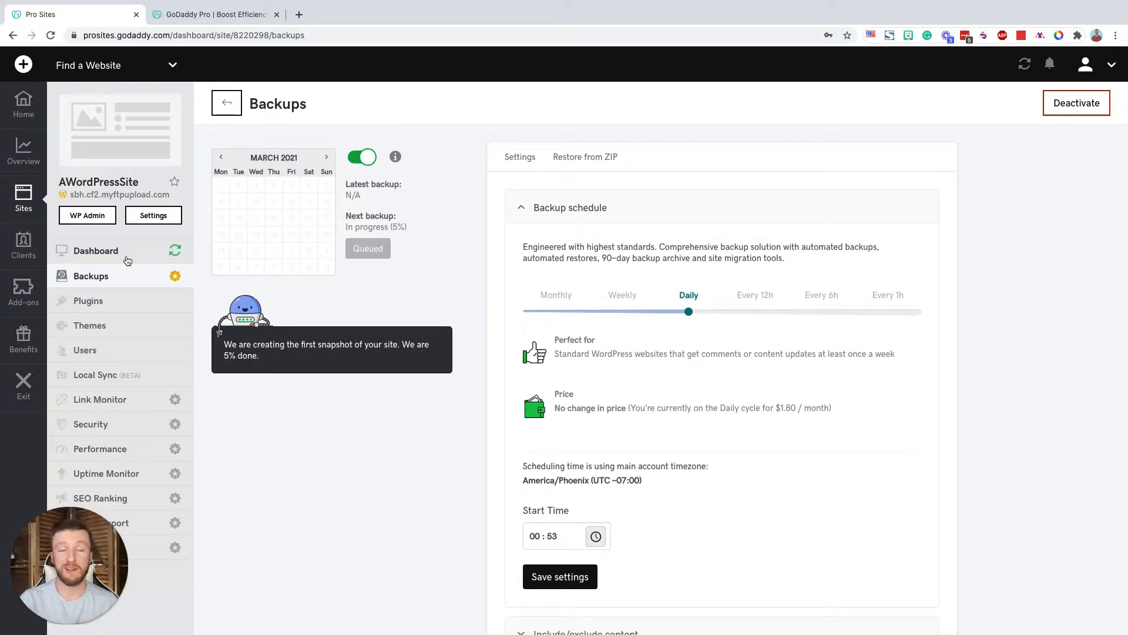
Step: Enable scheduled plugin updates for AWordPressSite and set them to run on Sunday at 08:00
left_click(126, 256)
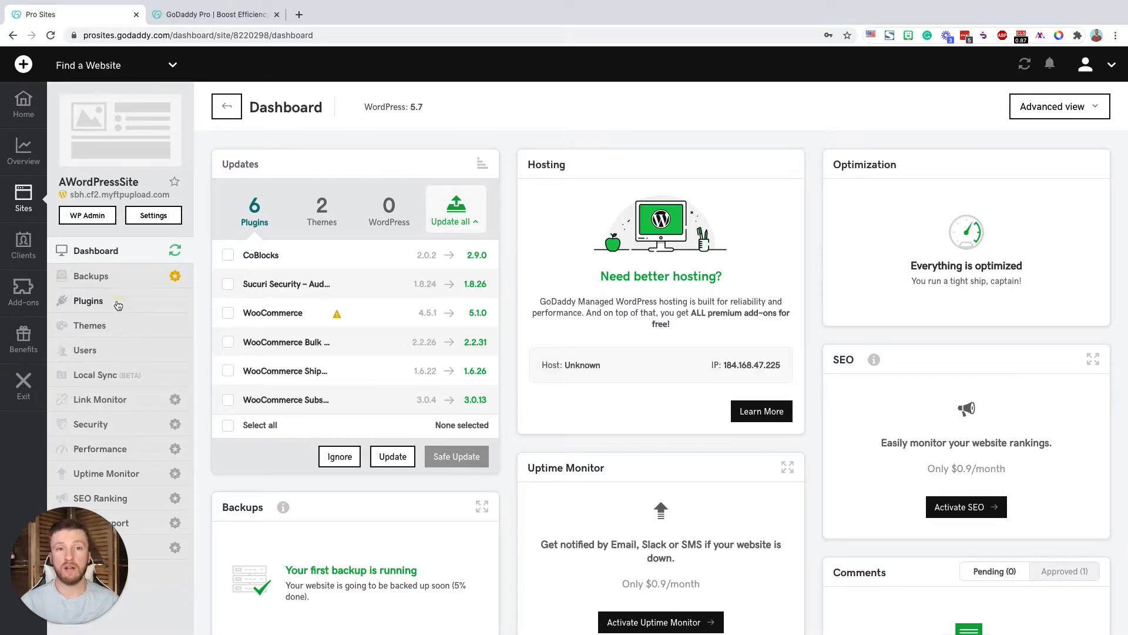
left_click(118, 303)
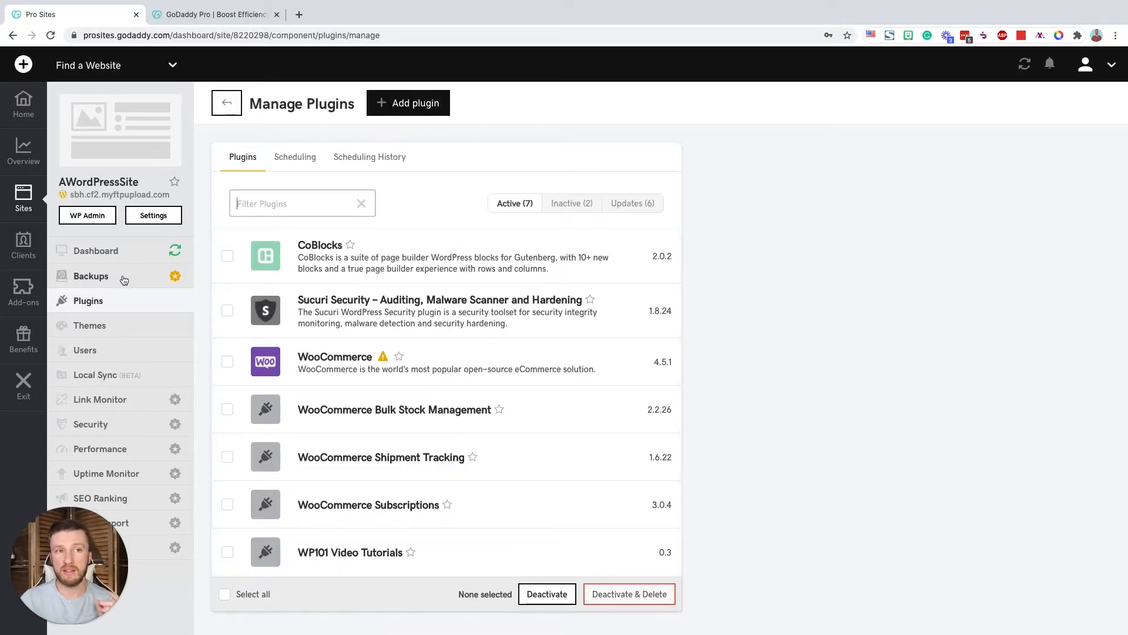
left_click(298, 163)
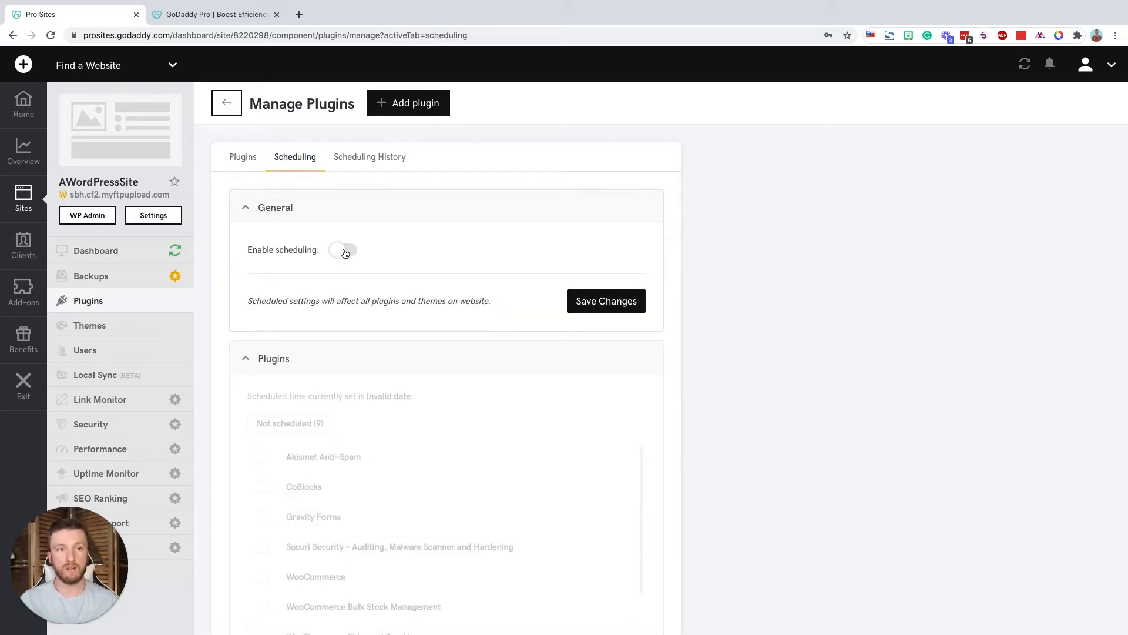
left_click(343, 252)
left_click(371, 344)
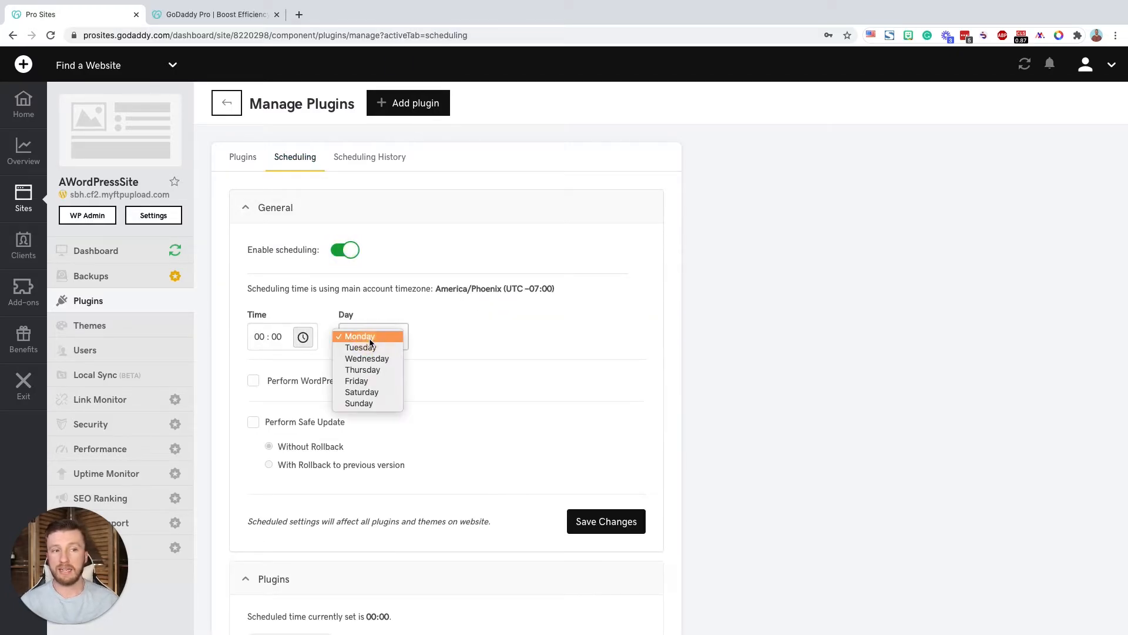
left_click(372, 404)
left_click(302, 340)
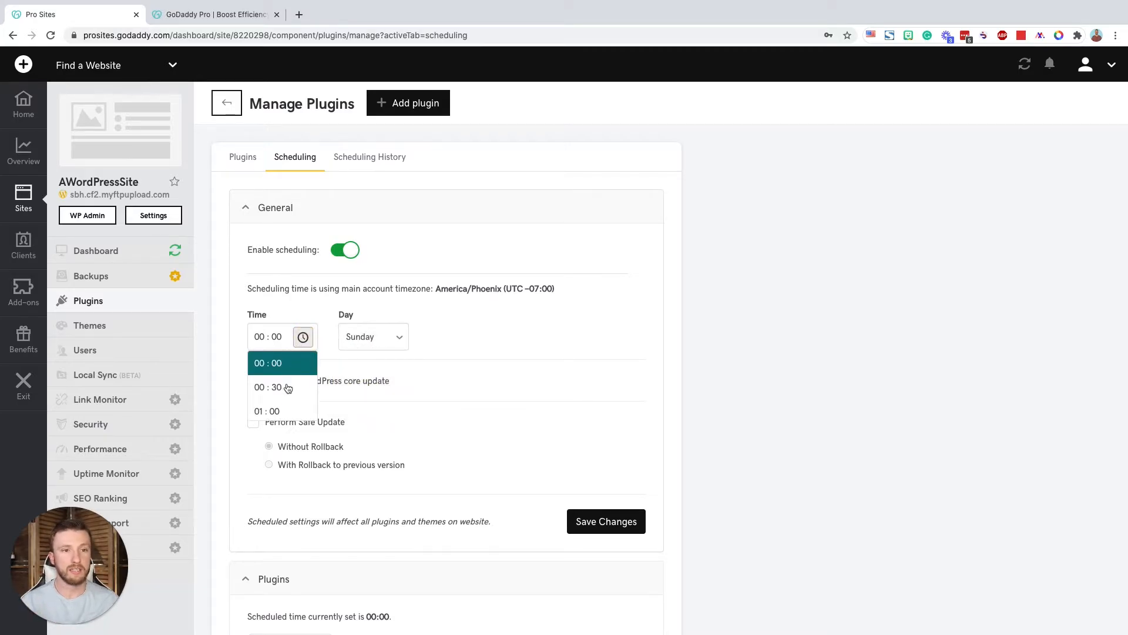
scroll(284, 389, "down", 4)
scroll(285, 391, "down", 3)
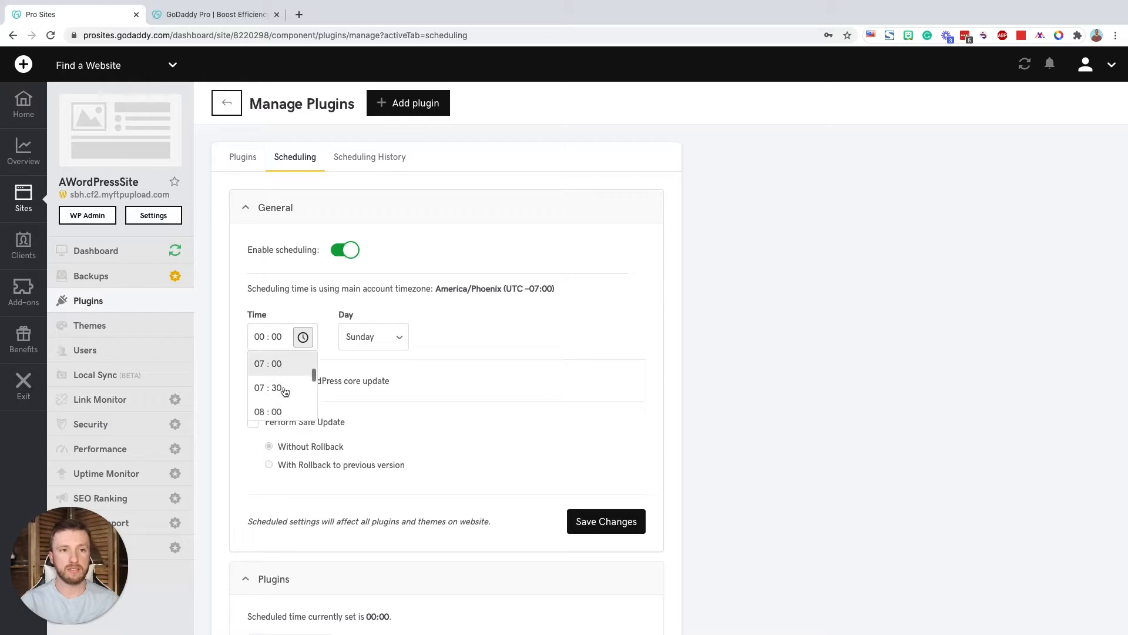
left_click(279, 403)
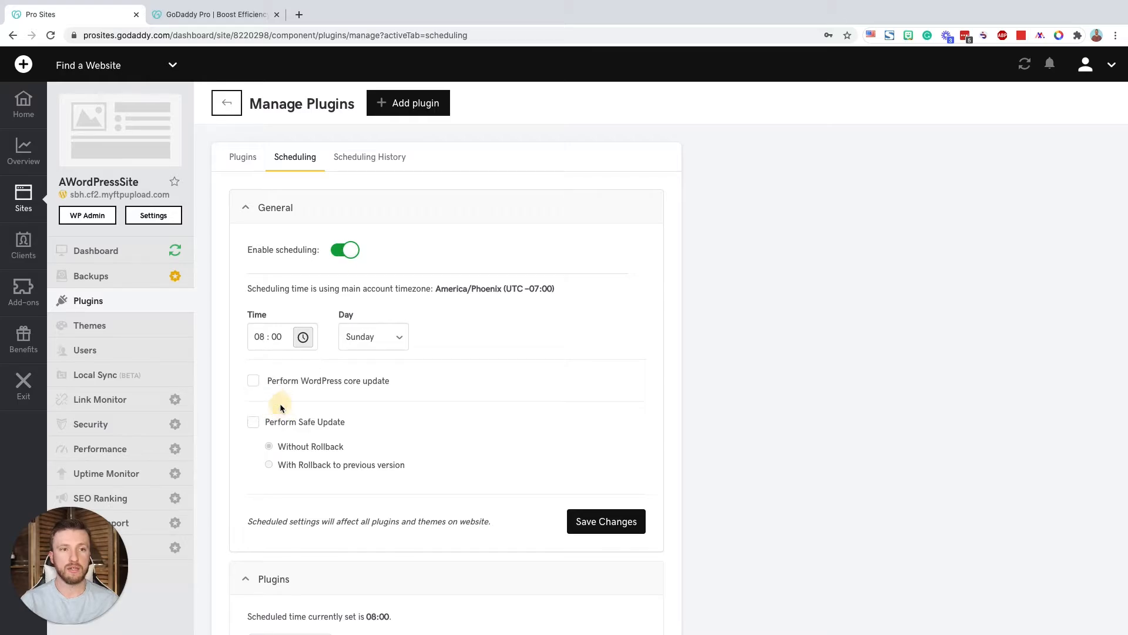
Step: Include the WordPress core update and Safe Update without rollback in the update schedule
left_click(254, 381)
scroll(340, 387, "down", 1)
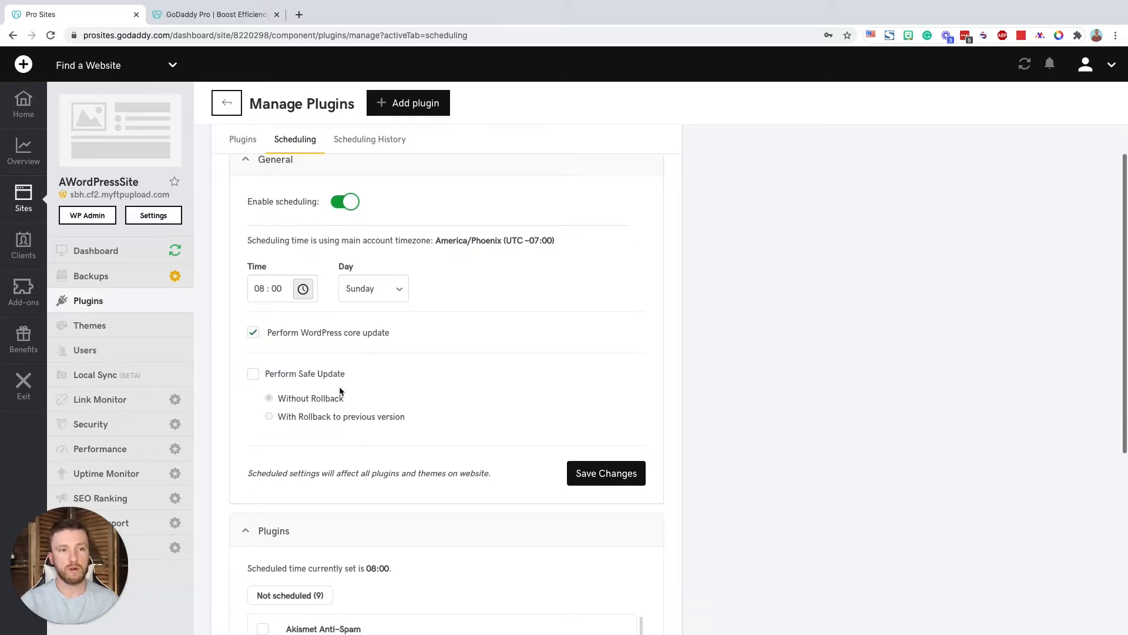
left_click(250, 375)
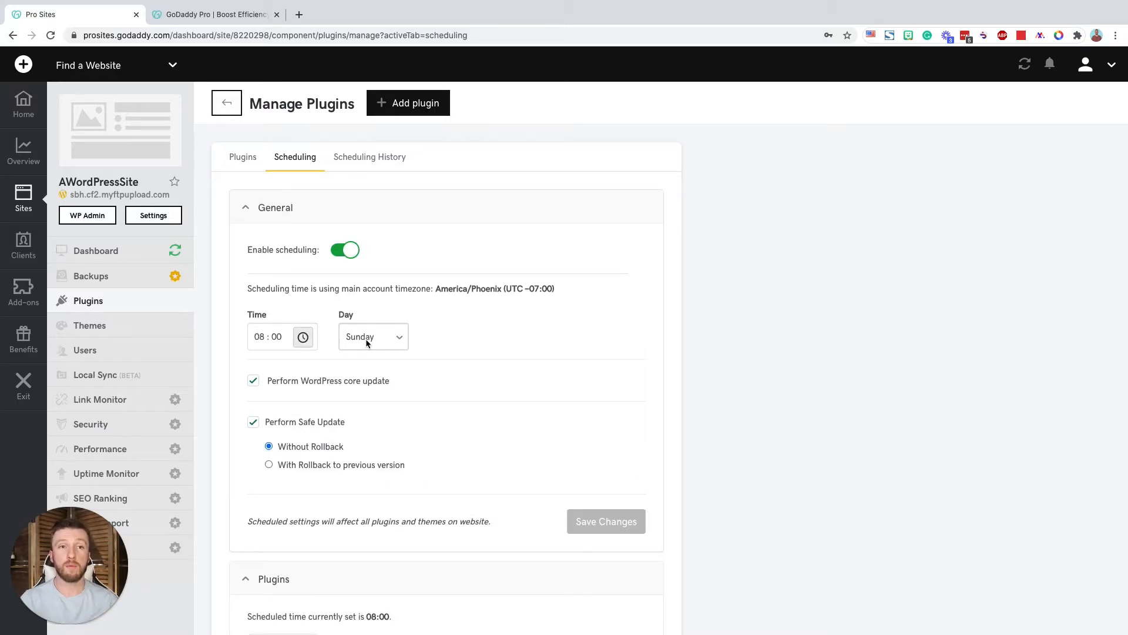
Step: Schedule updates for the themes Go, Twenty Nineteen, Twenty Seventeen, Twenty Twenty and Twenty Twenty-One
left_click(147, 324)
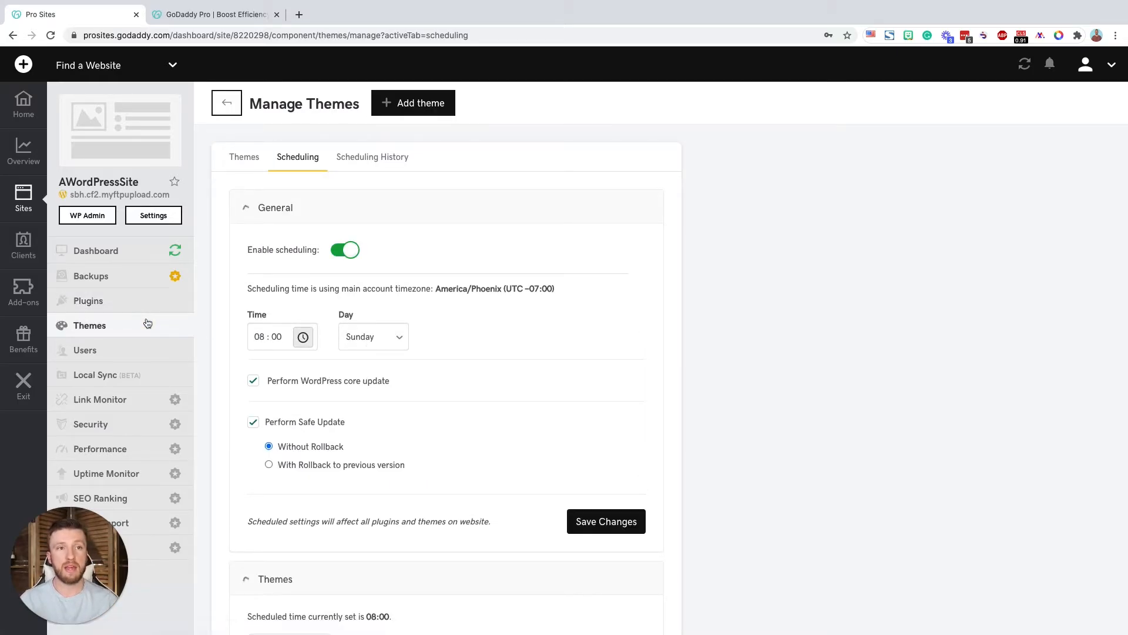
scroll(265, 472, "down", 6)
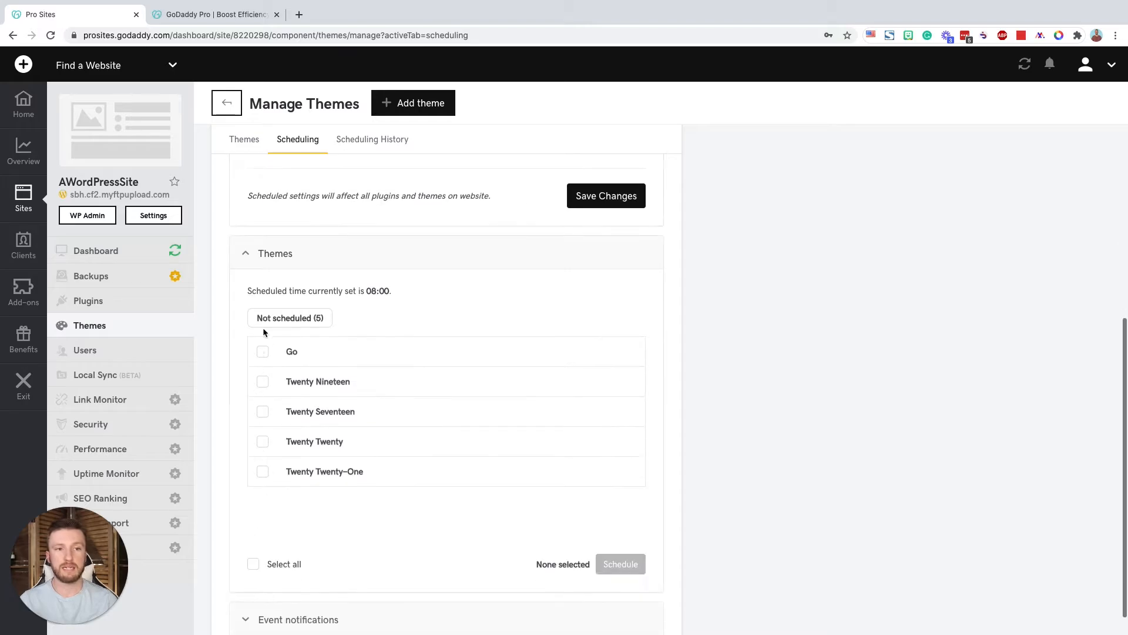
left_click(263, 353)
left_click(263, 382)
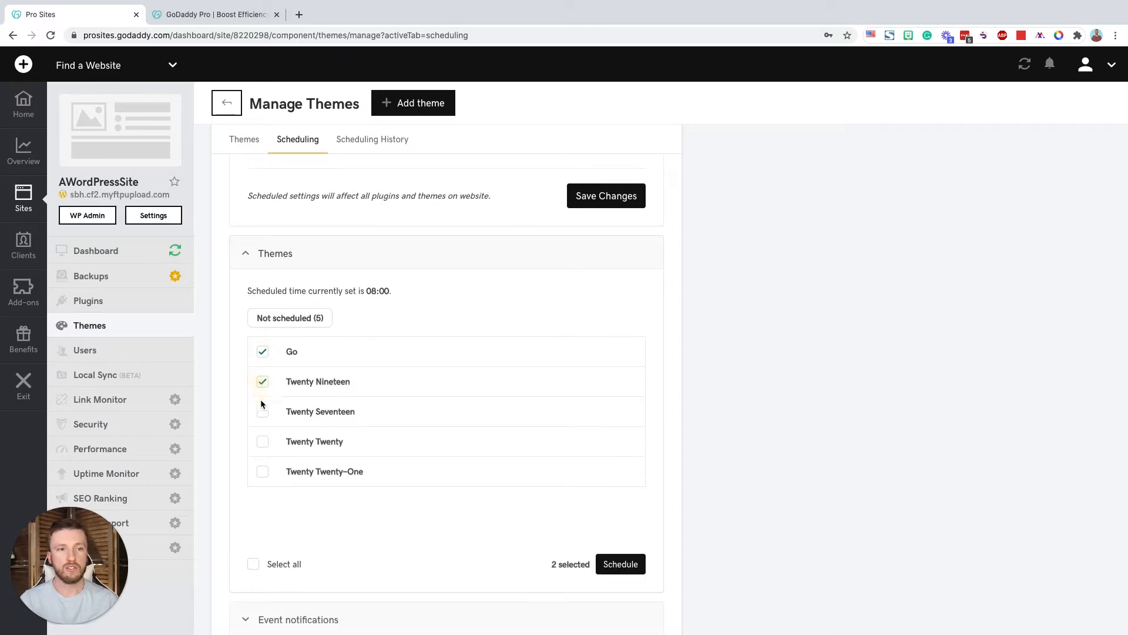
left_click(263, 413)
left_click(263, 442)
left_click(262, 471)
left_click(618, 565)
left_click(698, 393)
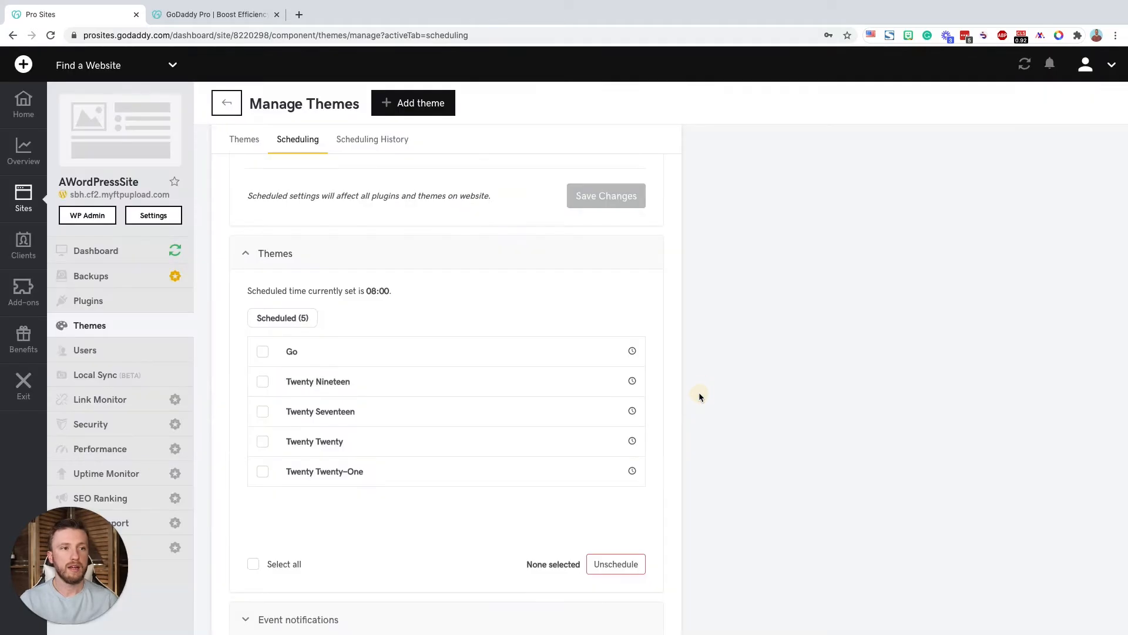
Step: Activate the Link Monitor add-on for AWordPressSite
scroll(363, 305, "up", 3)
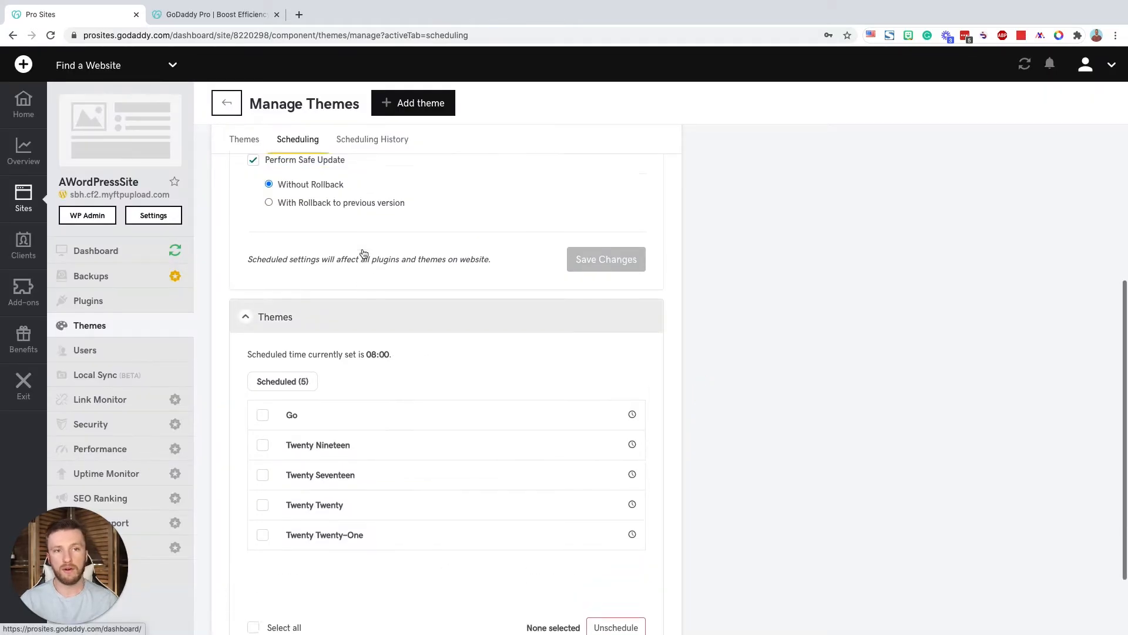
scroll(427, 268, "up", 3)
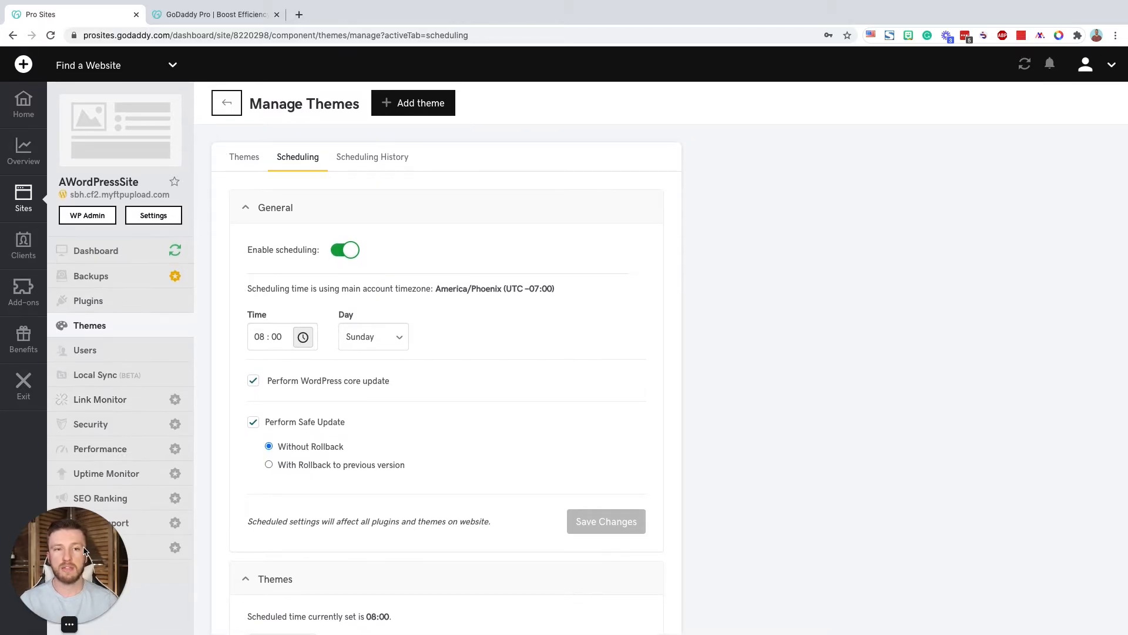
left_click(111, 401)
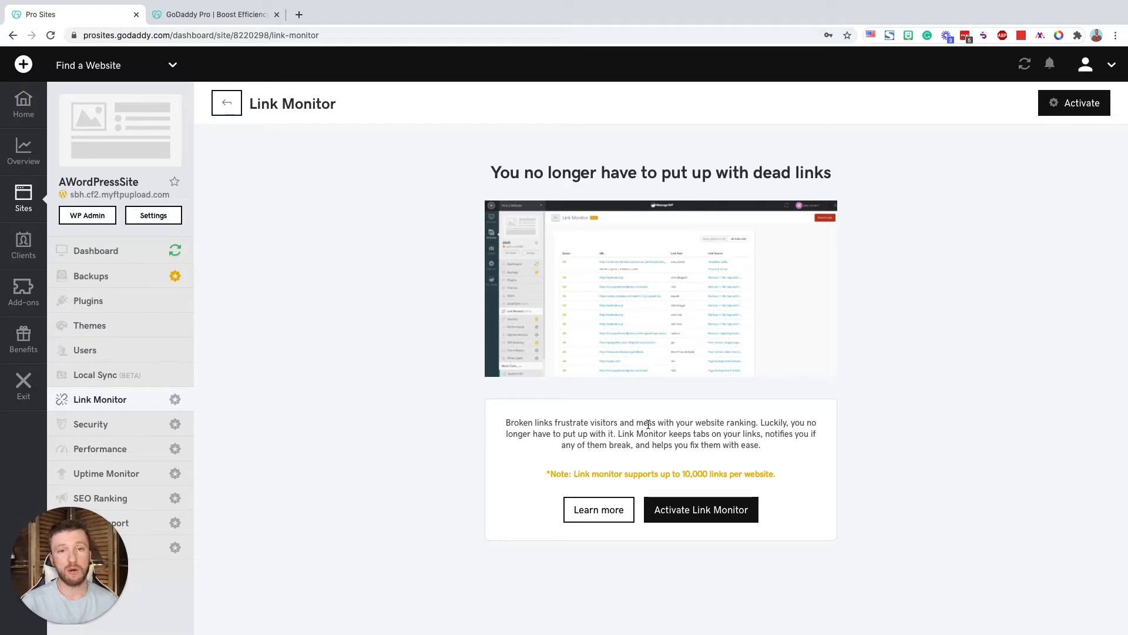
left_click(689, 511)
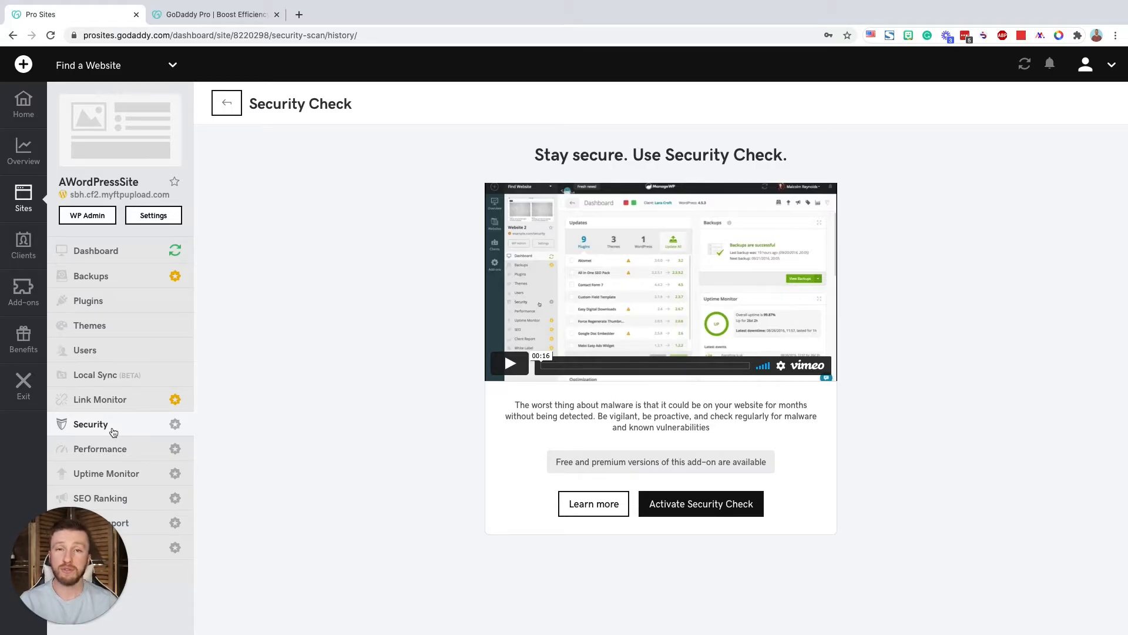
Step: Activate the Premium plan of Security Check for AWordPressSite and run a first security check
left_click(678, 503)
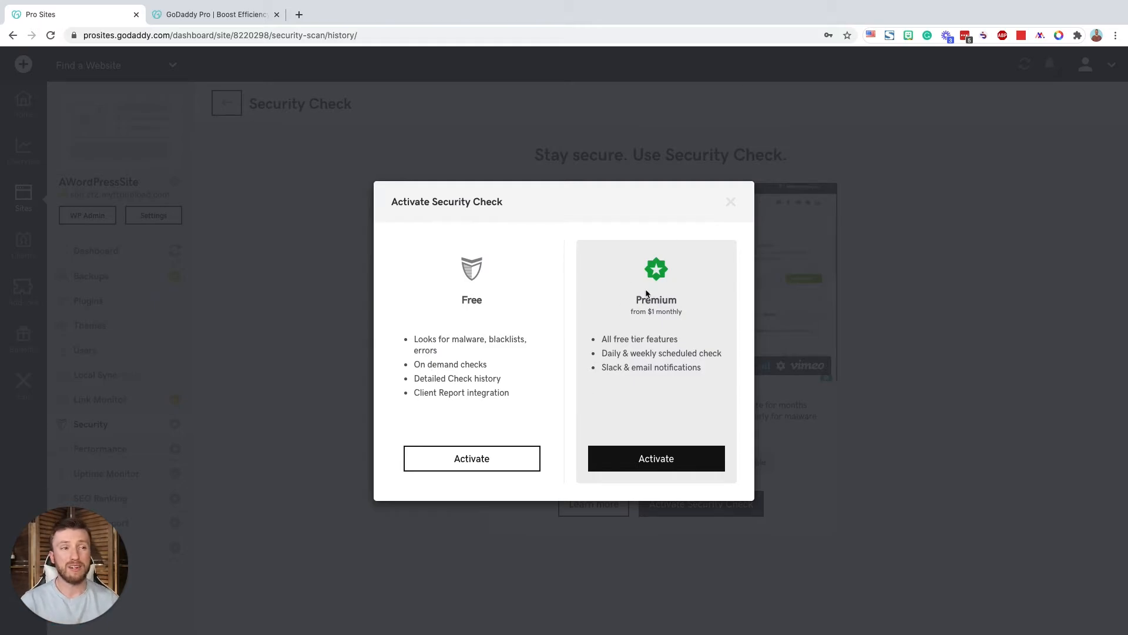
left_click_drag(621, 342, 701, 369)
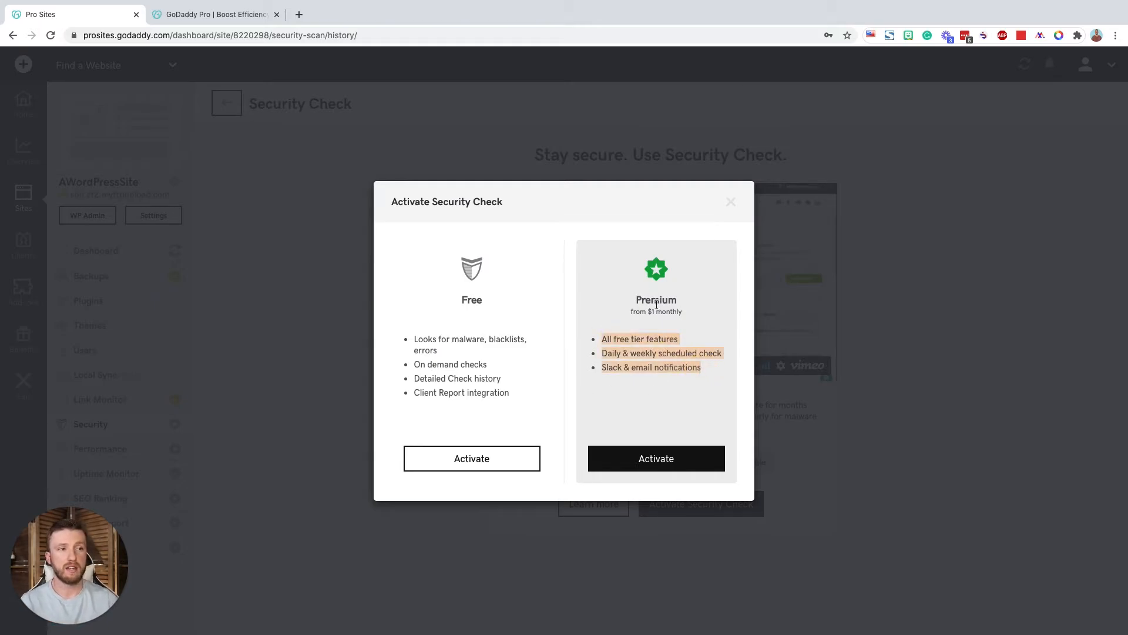
left_click(645, 457)
left_click(652, 431)
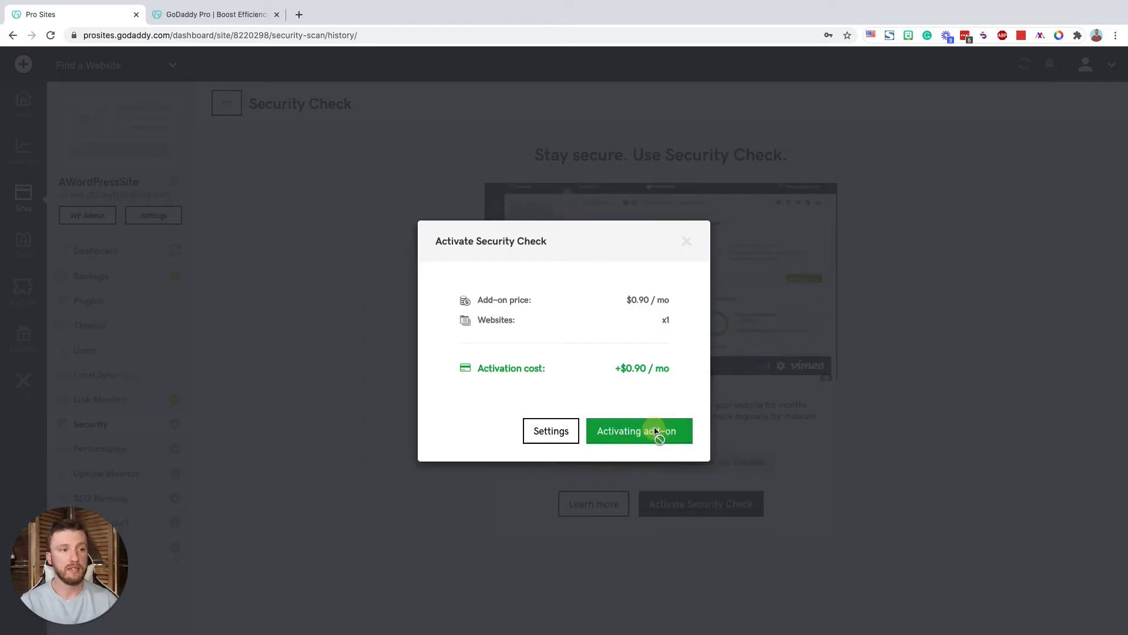
left_click(673, 434)
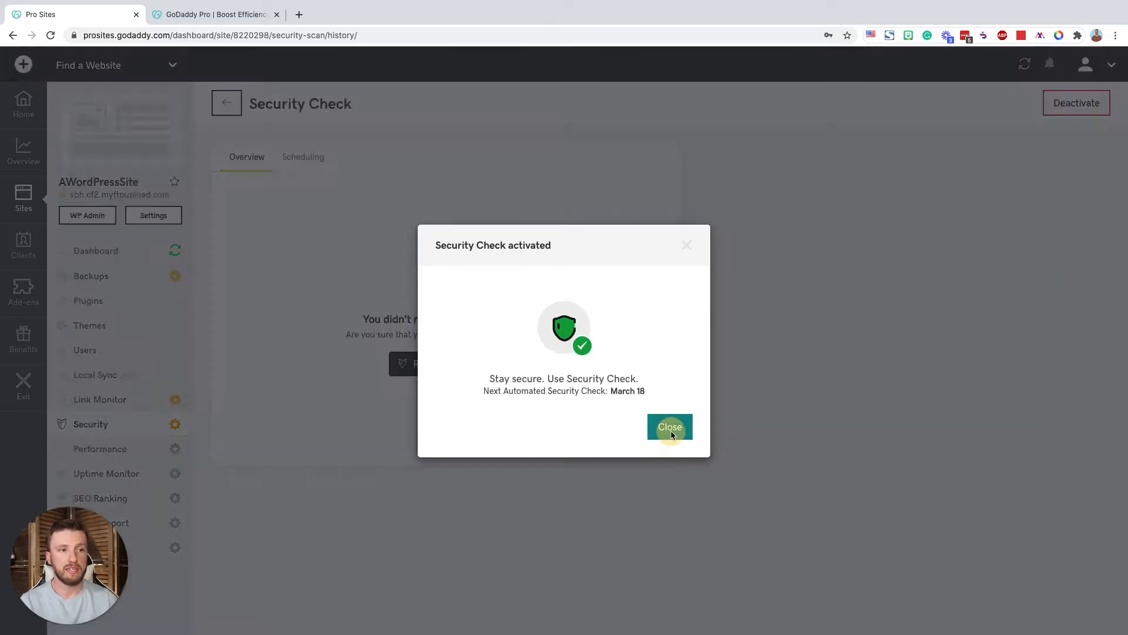
left_click(440, 365)
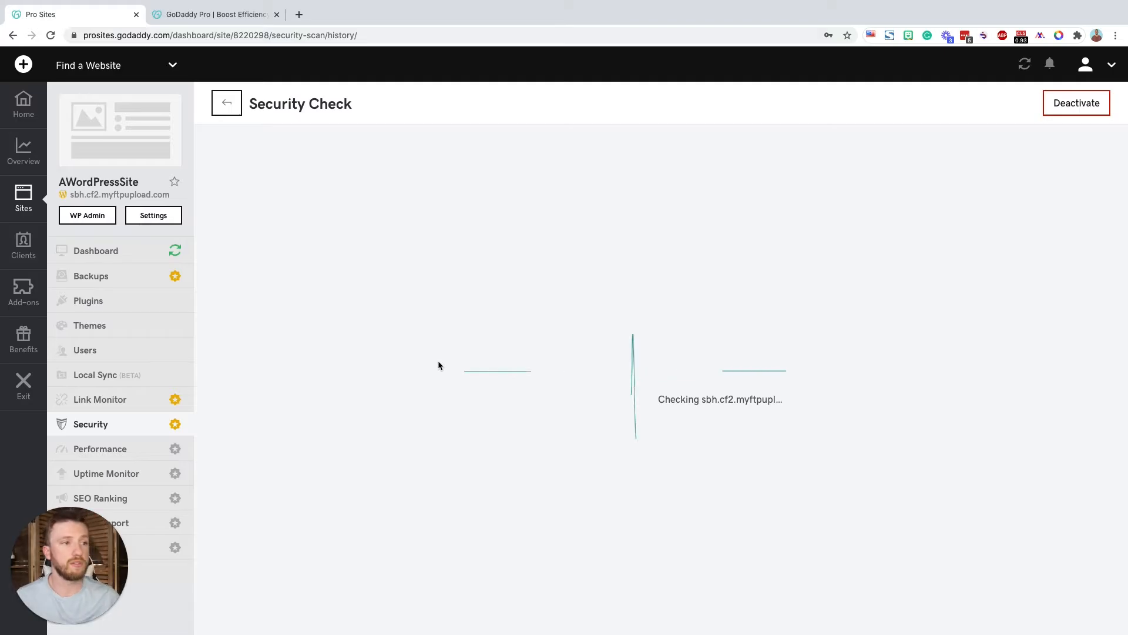
Step: Activate the Premium plan of Performance Check for AWordPressSite
left_click(148, 445)
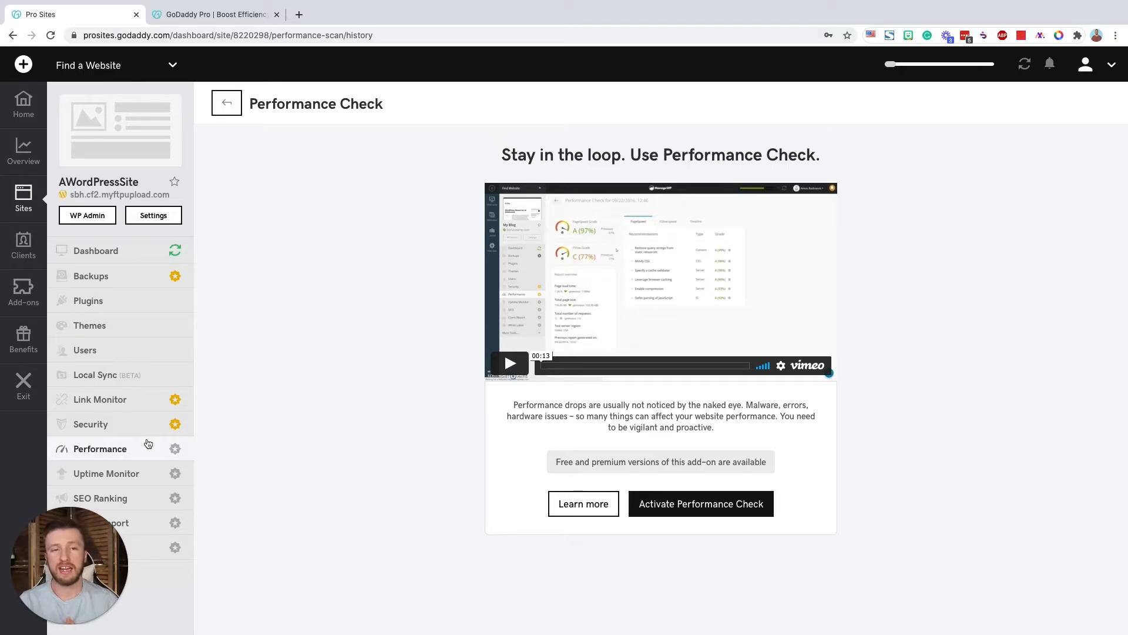
left_click(708, 504)
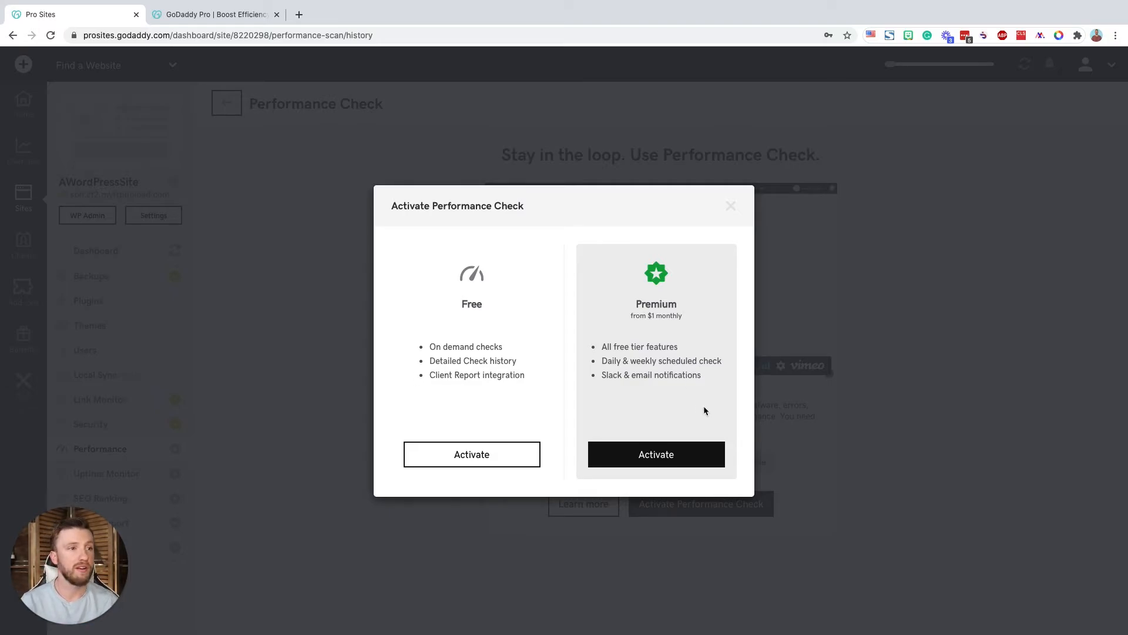
left_click(658, 461)
left_click(644, 430)
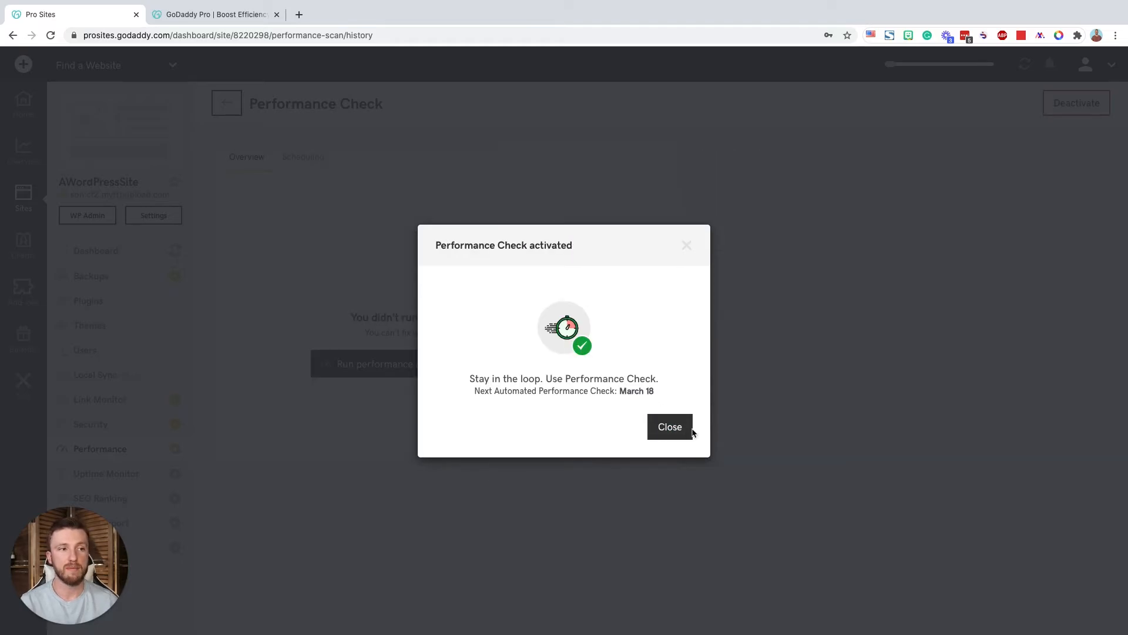
left_click(668, 432)
Step: Activate the Uptime Monitor add-on for AWordPressSite and open its settings
left_click(99, 473)
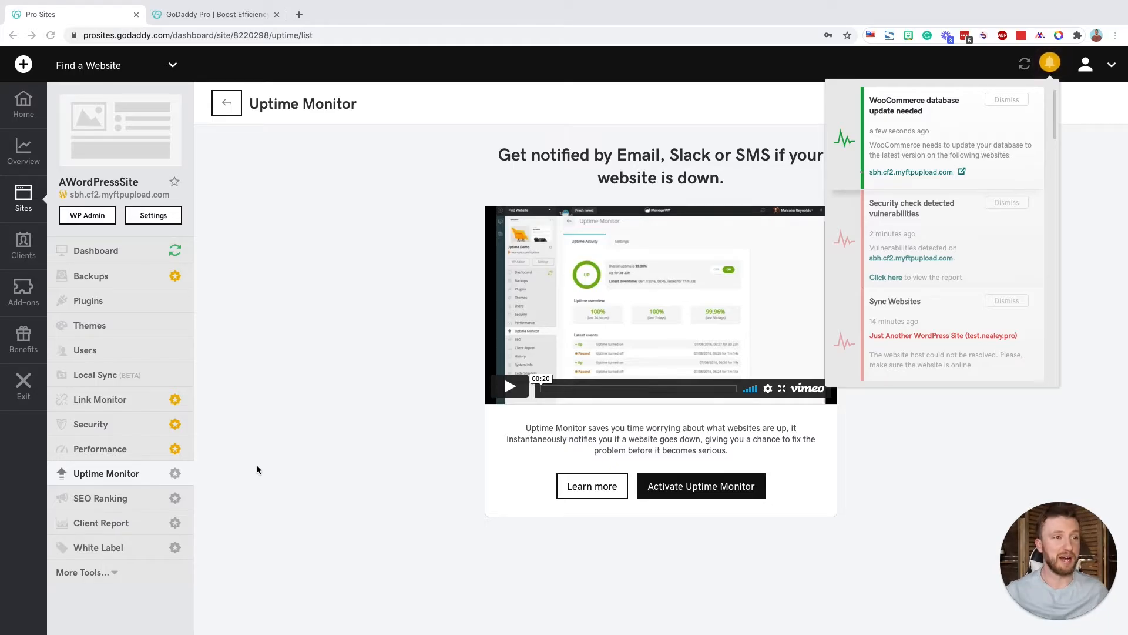
left_click(447, 405)
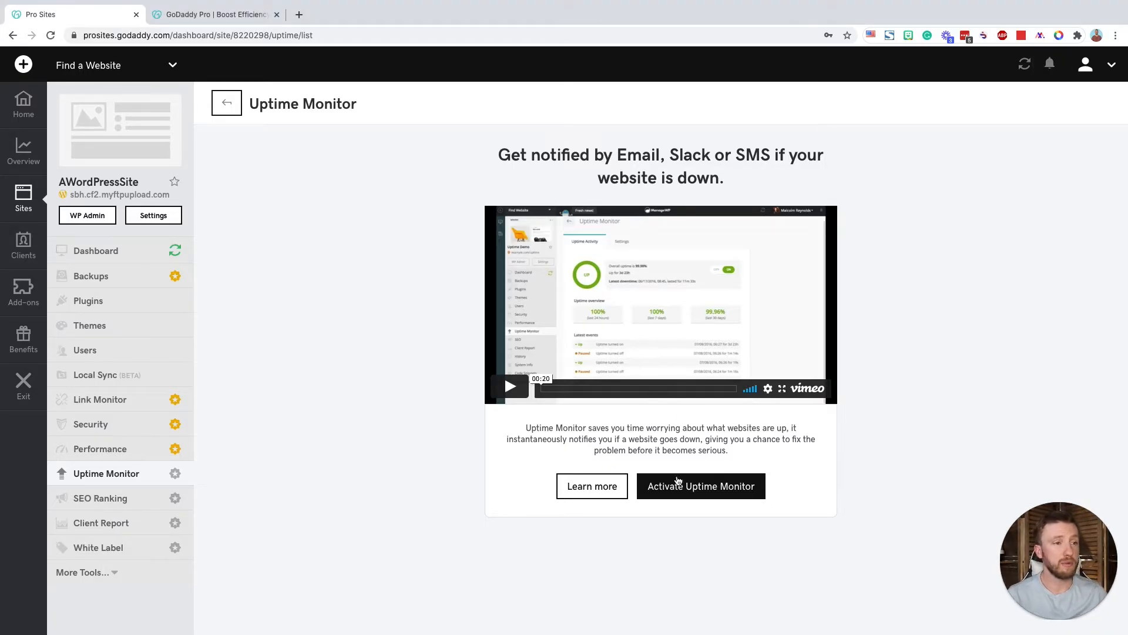
left_click(678, 485)
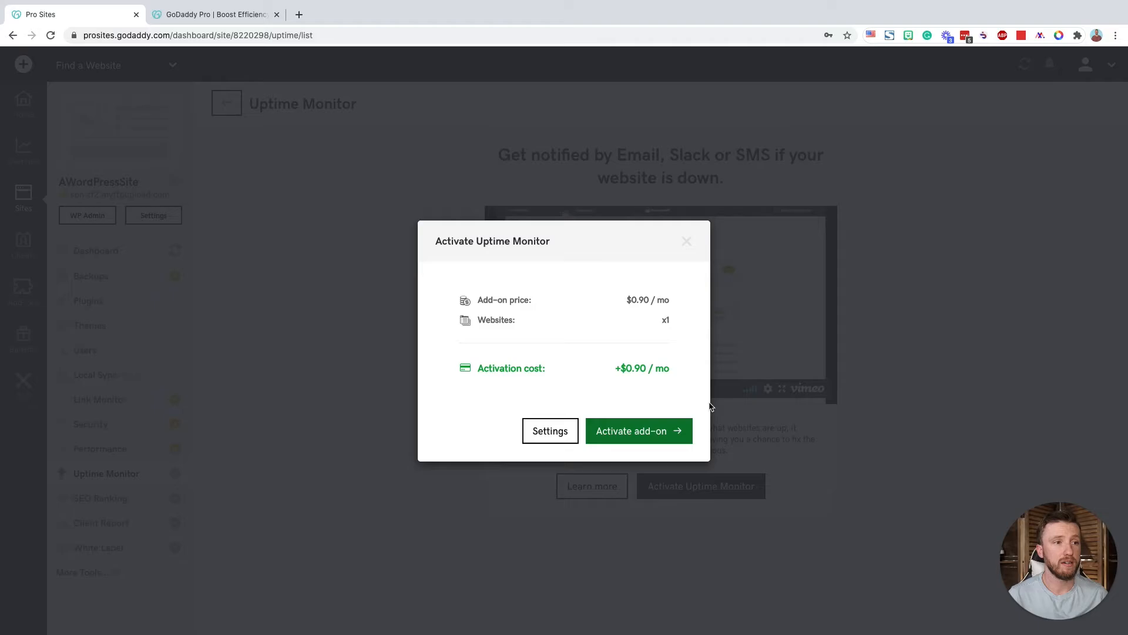
left_click(641, 434)
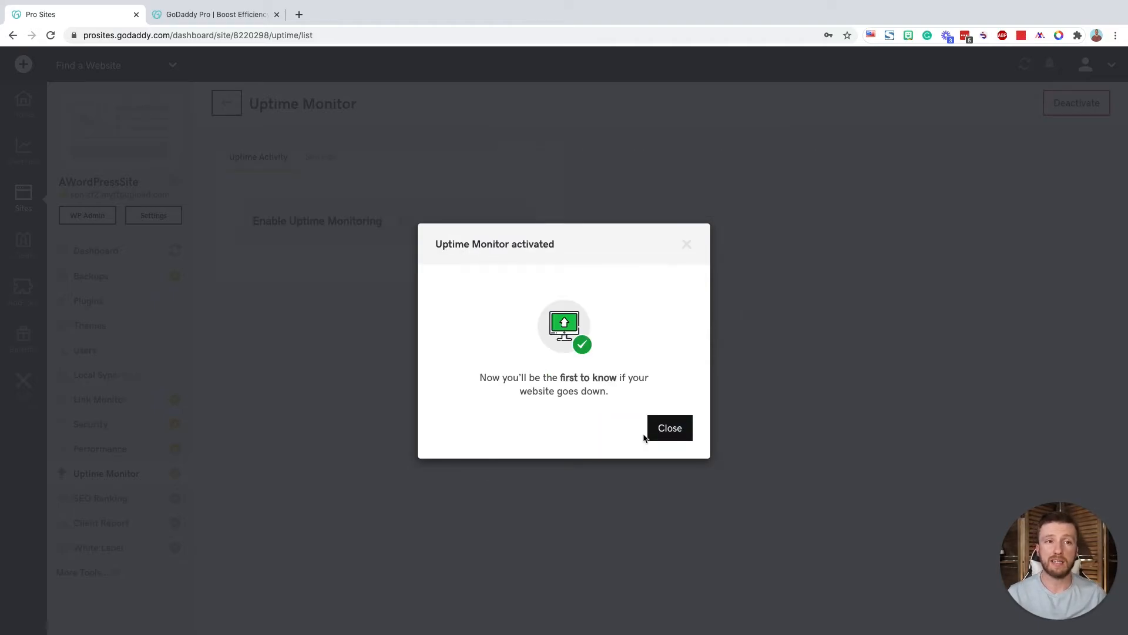
left_click(676, 434)
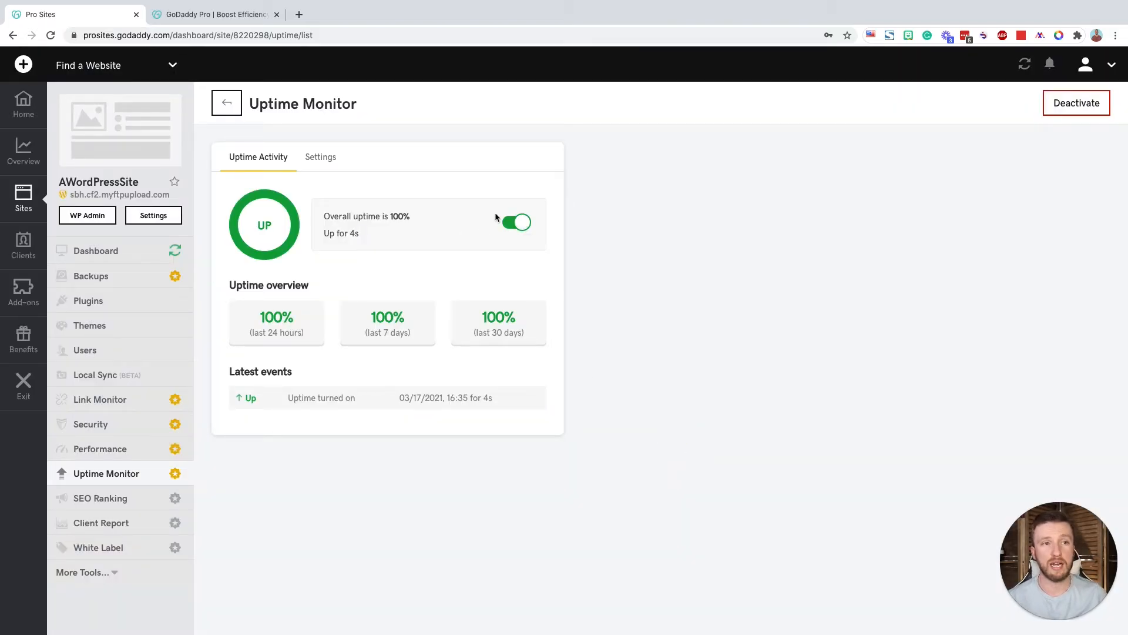
left_click(320, 157)
Step: Activate the SEO Ranking add-on for AWordPressSite and open the form for adding keywords
left_click(125, 499)
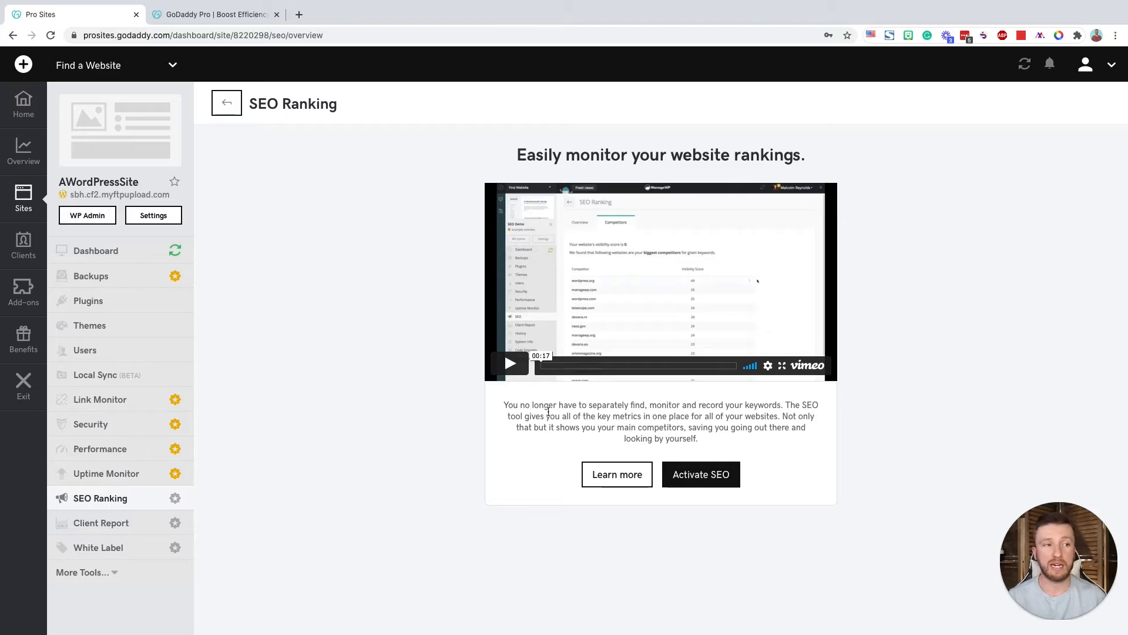
left_click(707, 473)
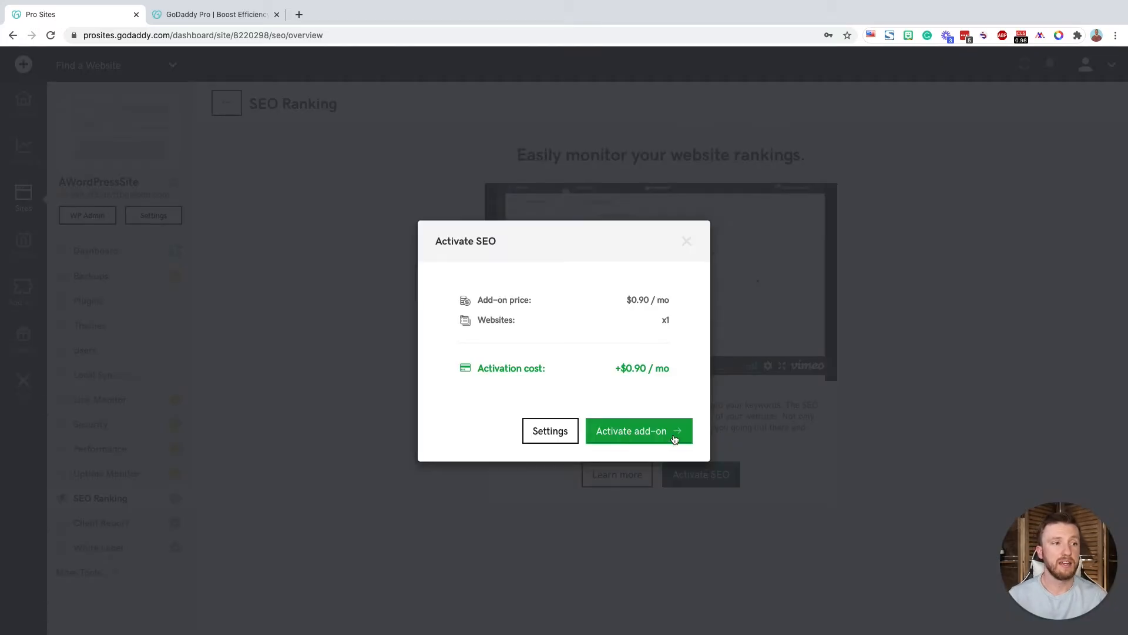
left_click(631, 437)
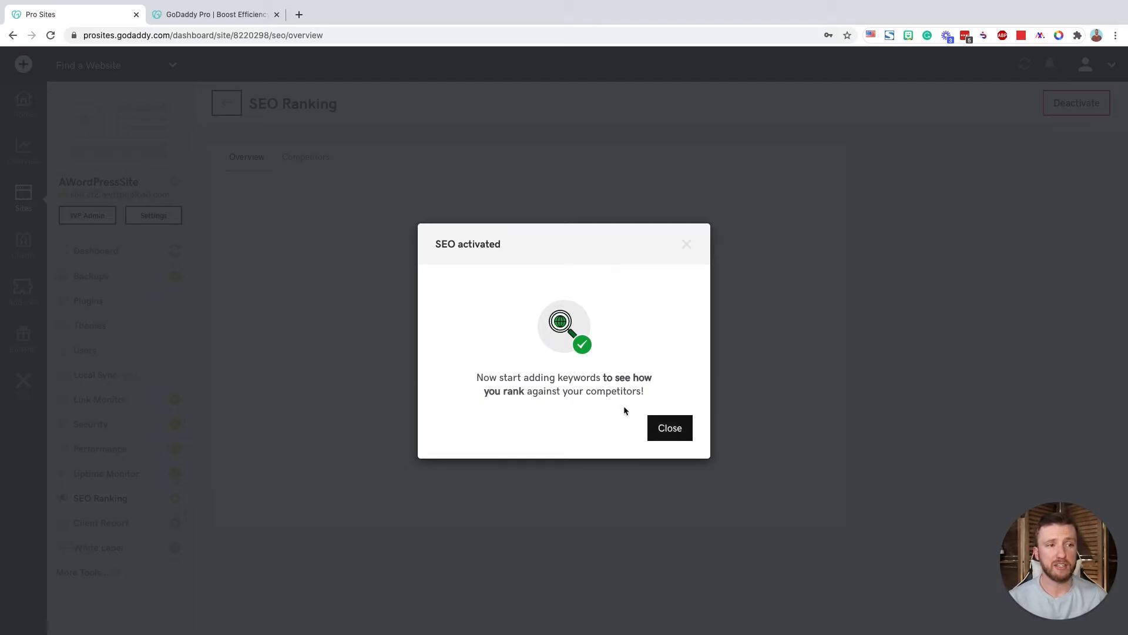
left_click(671, 431)
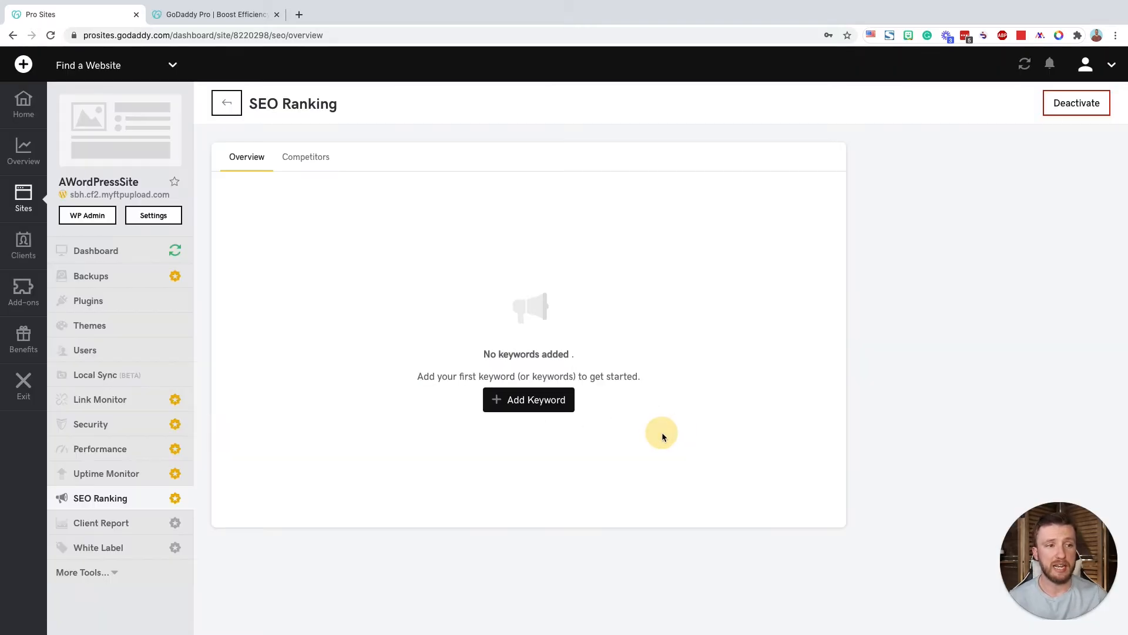
left_click(543, 406)
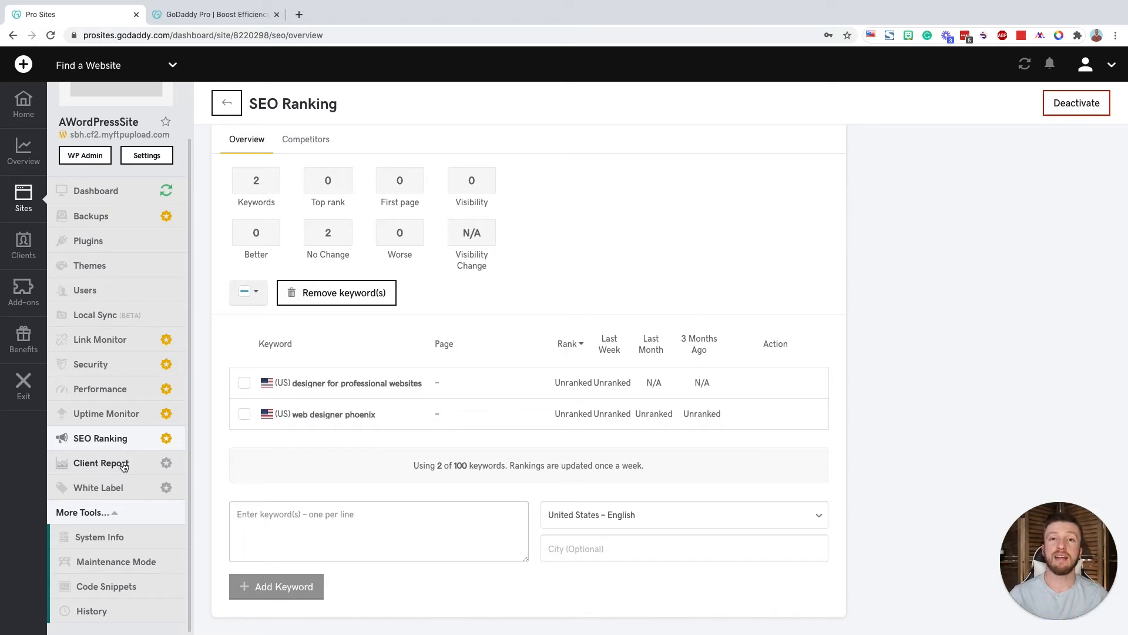
Step: Activate the Client Report add-on for AWordPressSite and dismiss the activation message
left_click(124, 465)
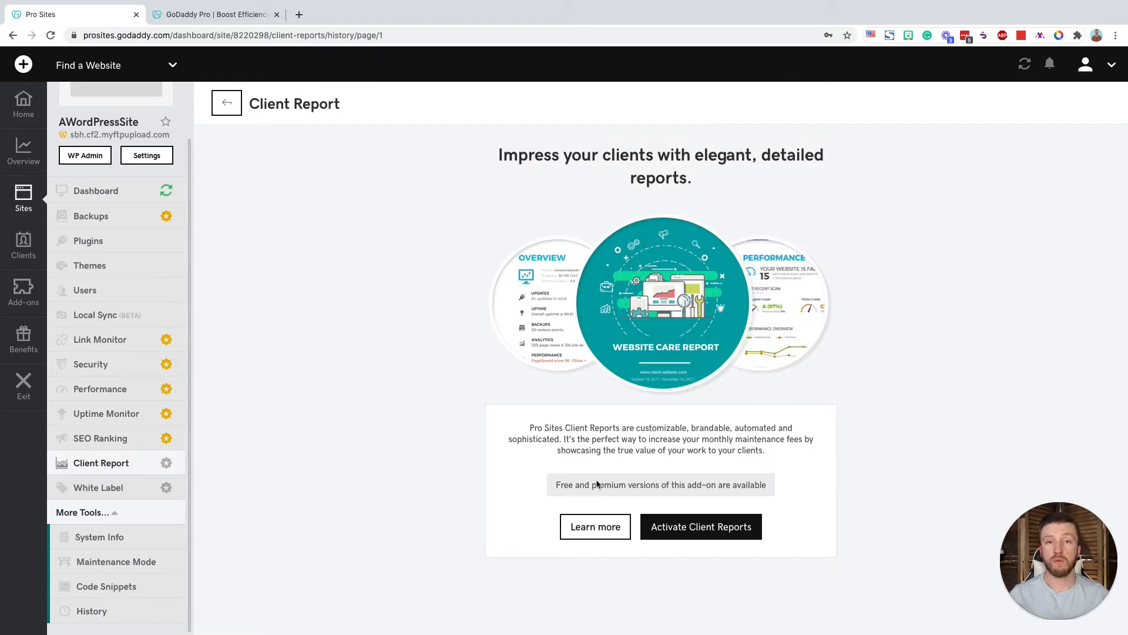
left_click(703, 531)
left_click(472, 458)
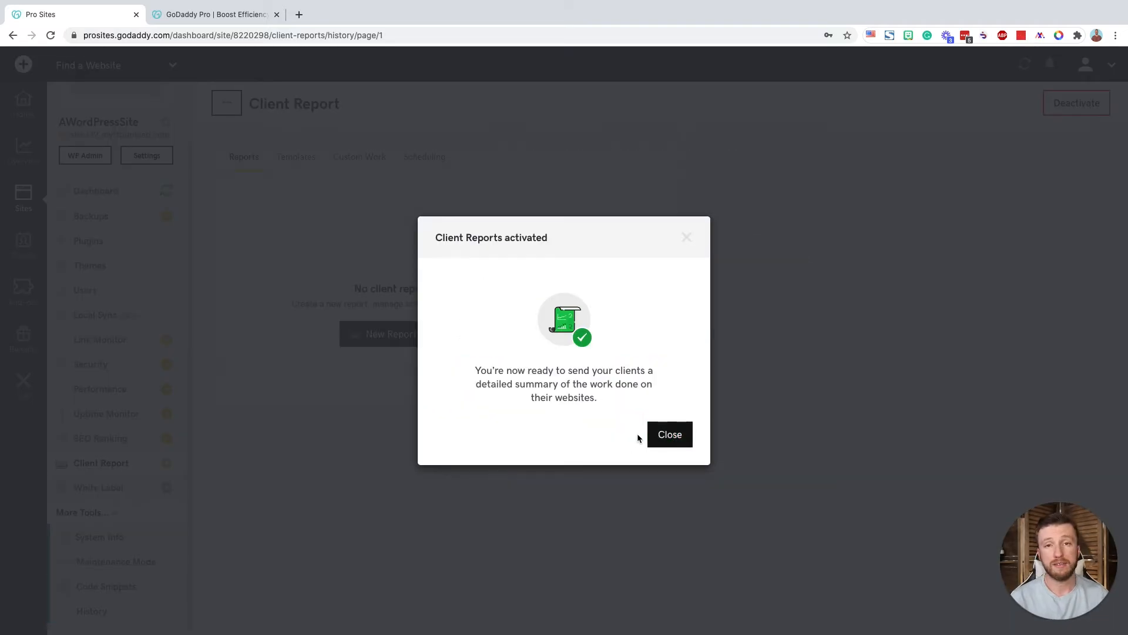
left_click(671, 442)
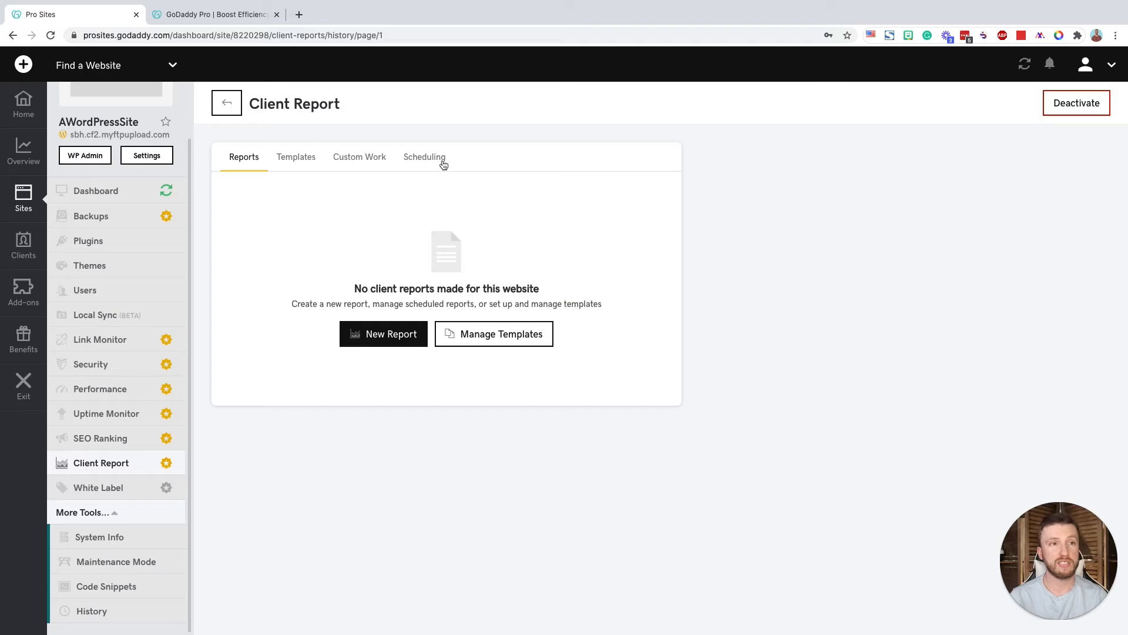
Step: Assign an existing client to AWordPressSite from the client report scheduling settings and save the changes
left_click(440, 158)
left_click(476, 341)
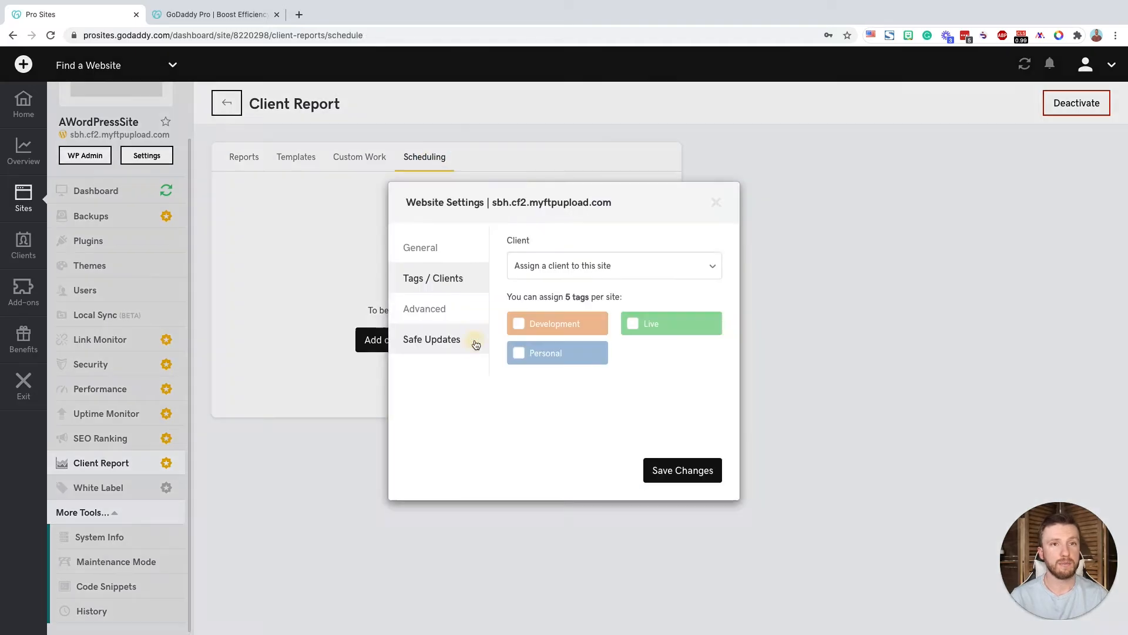
left_click(564, 262)
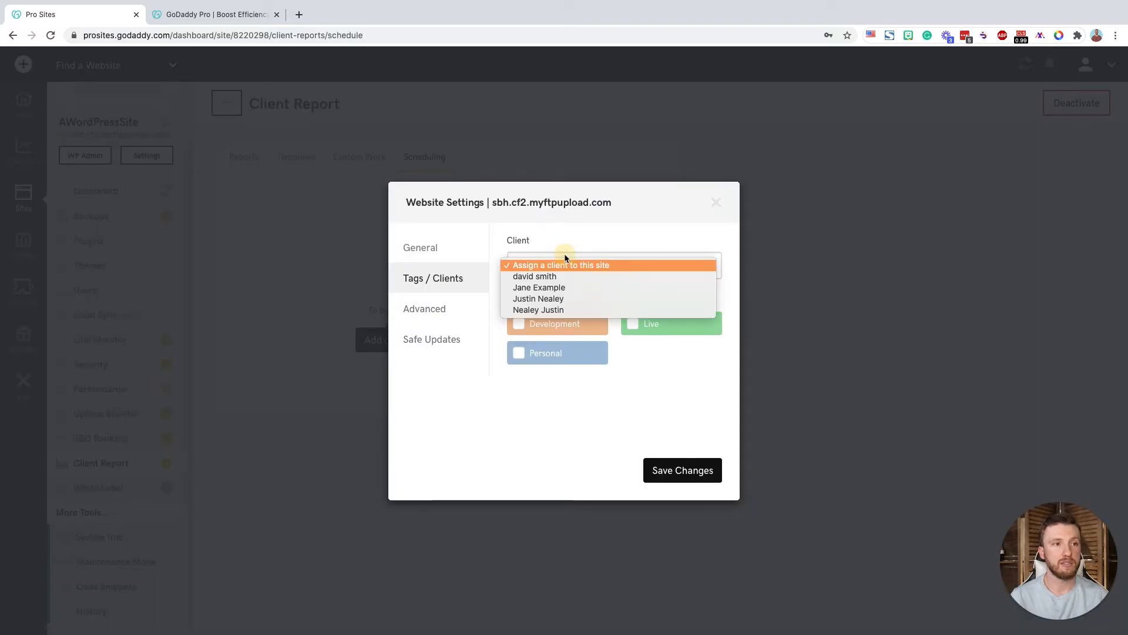
left_click(556, 299)
left_click(680, 475)
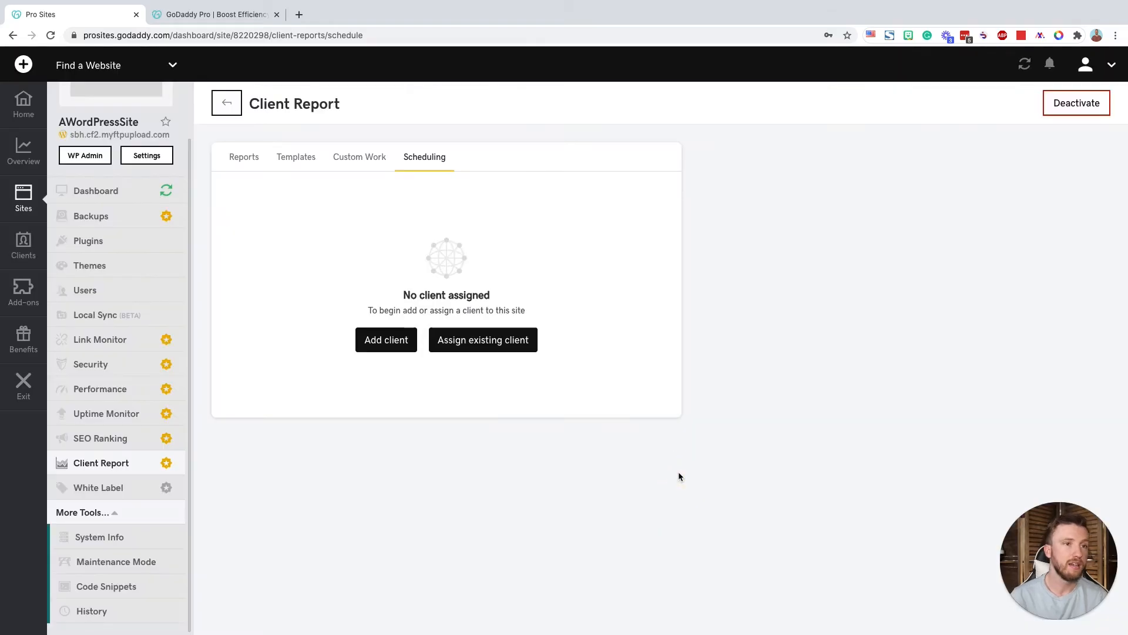
Step: Try the off, weekly and bi-weekly frequencies for the automated client report and set the frequency to Monthly
left_click(325, 335)
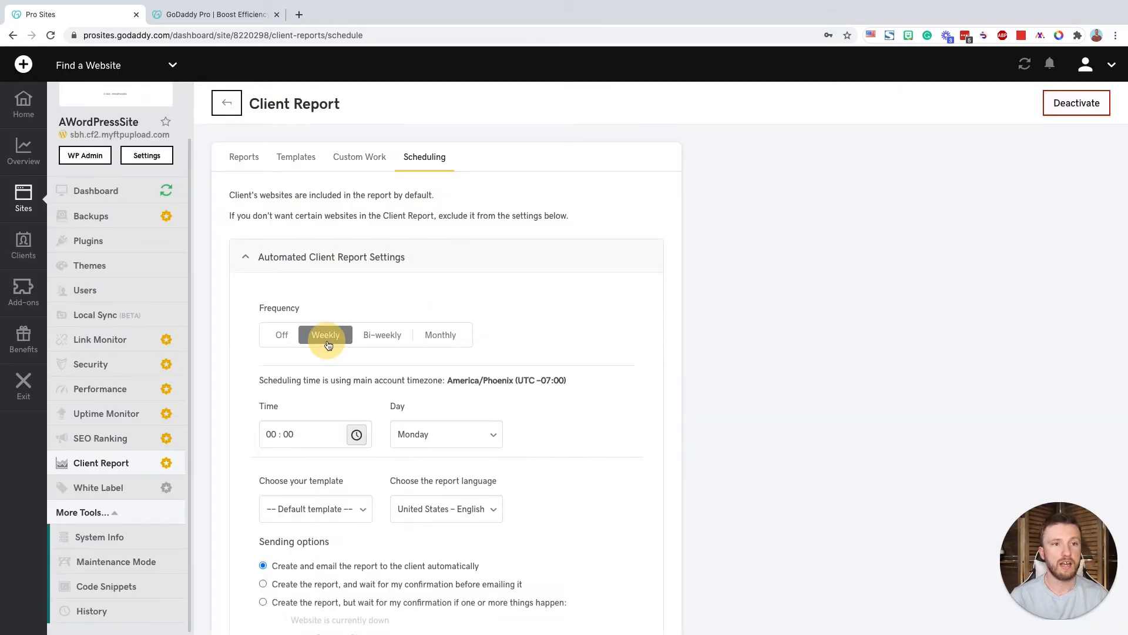
left_click(381, 335)
left_click(439, 336)
left_click(382, 335)
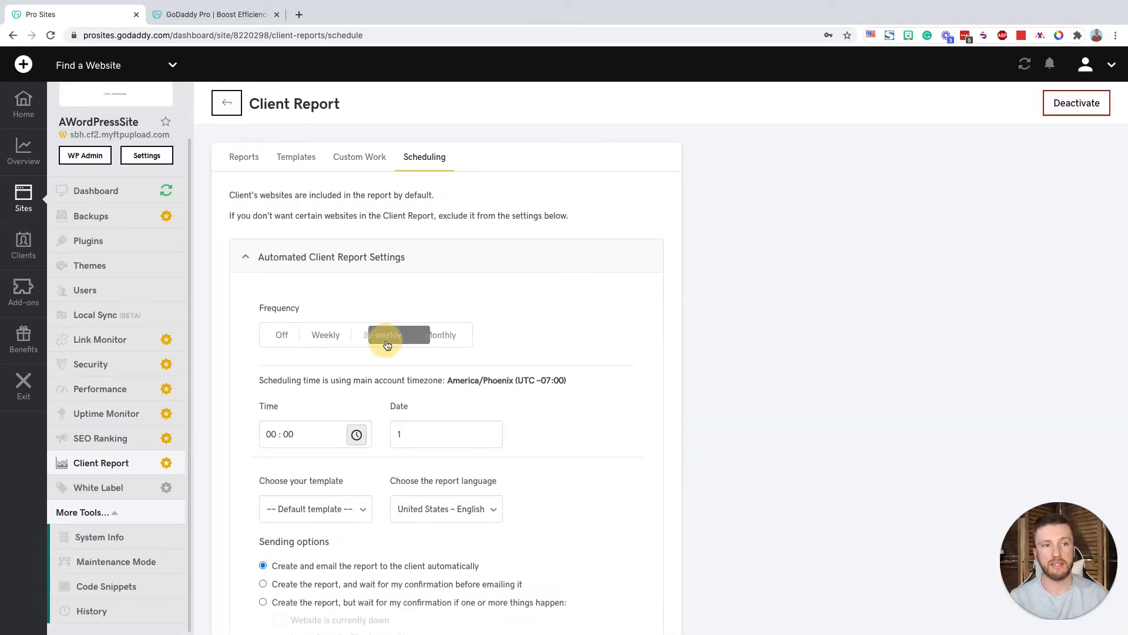
left_click(326, 335)
left_click(282, 334)
left_click(326, 335)
left_click(382, 335)
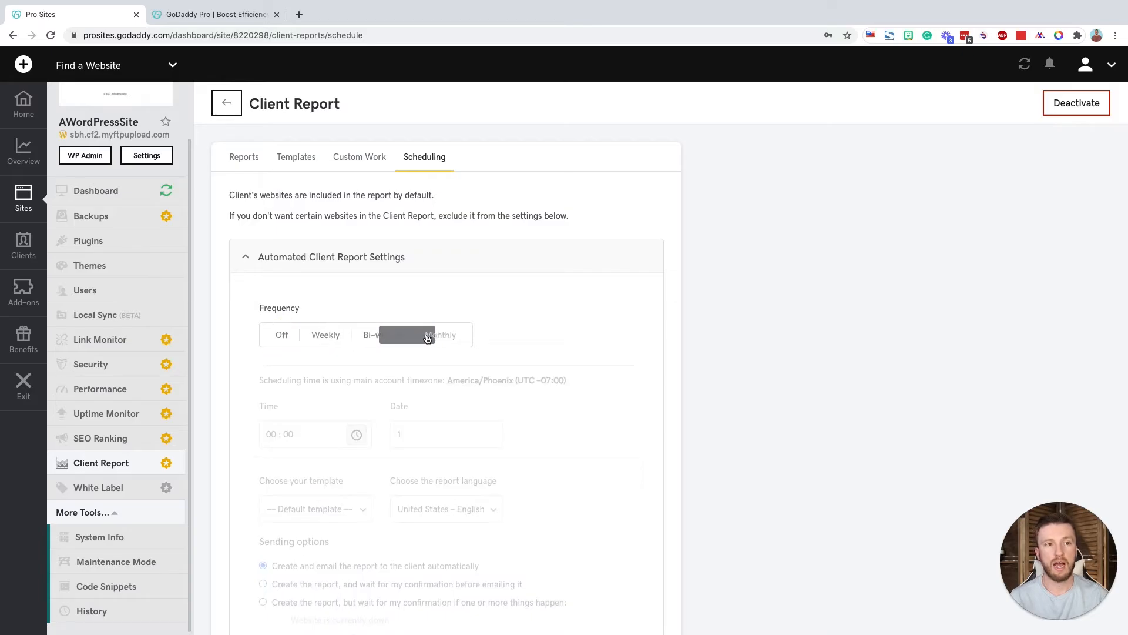
left_click(440, 335)
scroll(435, 340, "down", 2)
Step: Start a new client report and review its template, language and date format options, keeping United States – English
left_click(244, 140)
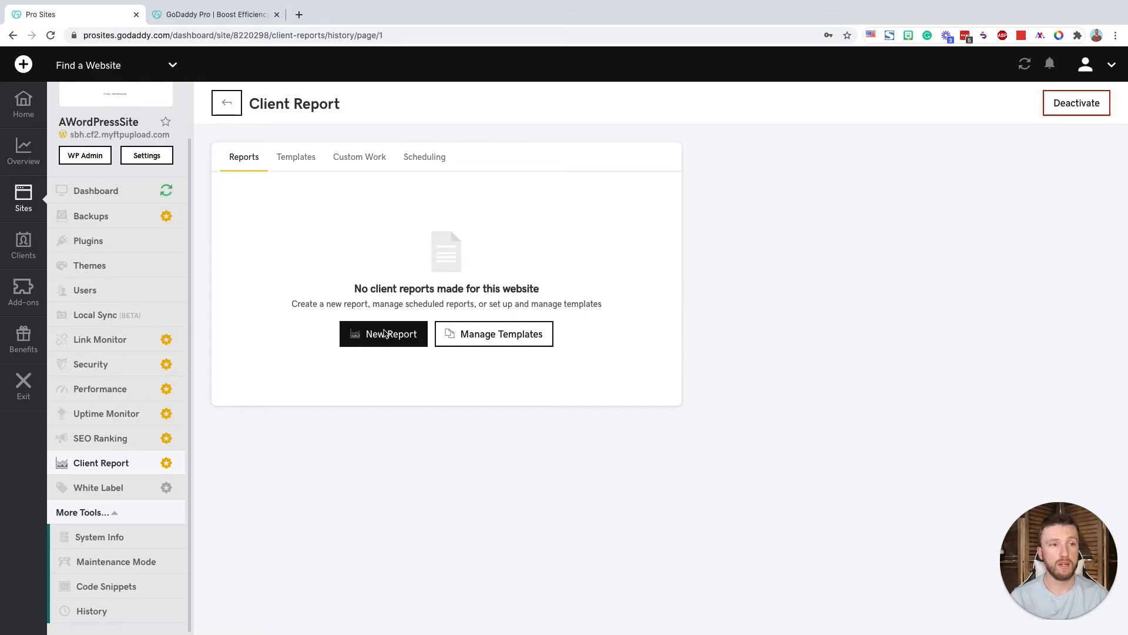
left_click(389, 337)
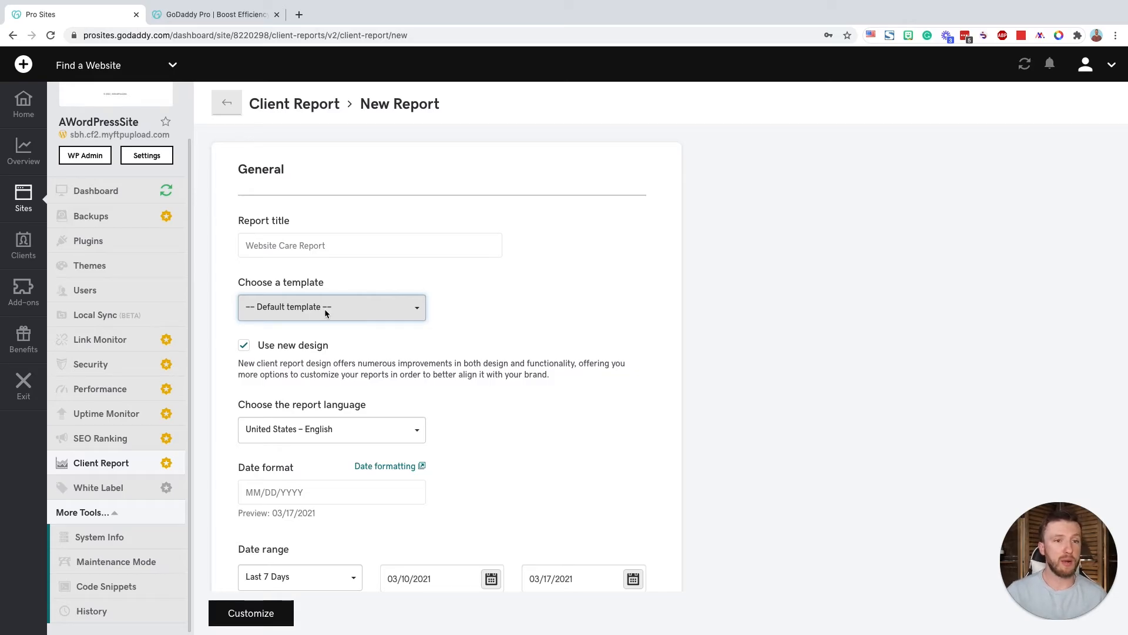
scroll(388, 435, "down", 1)
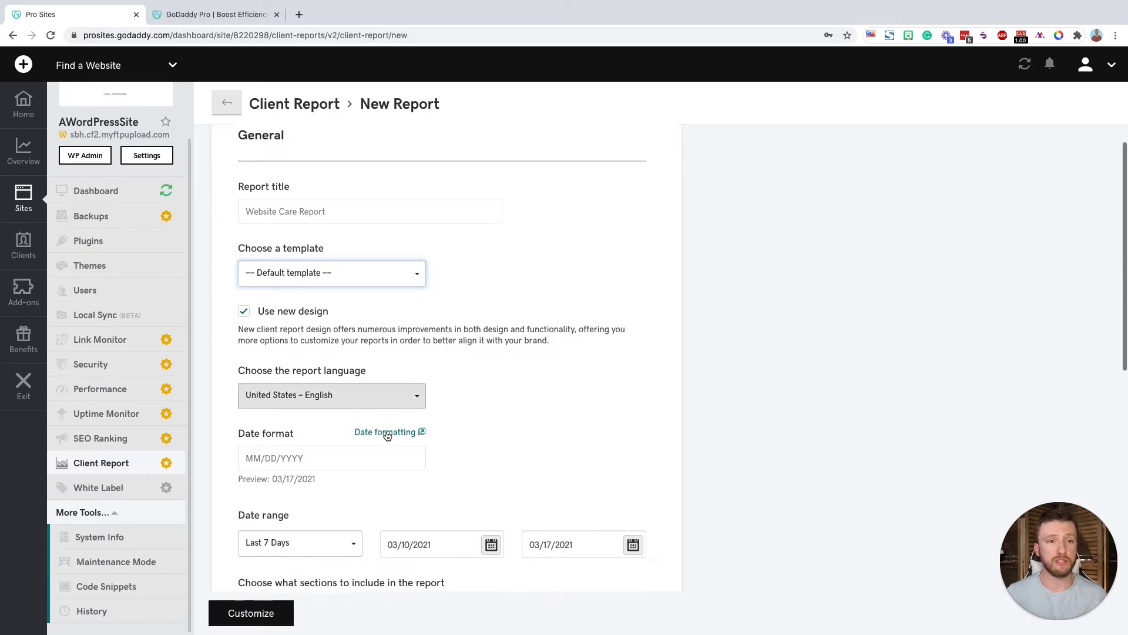
scroll(388, 435, "down", 2)
left_click(353, 320)
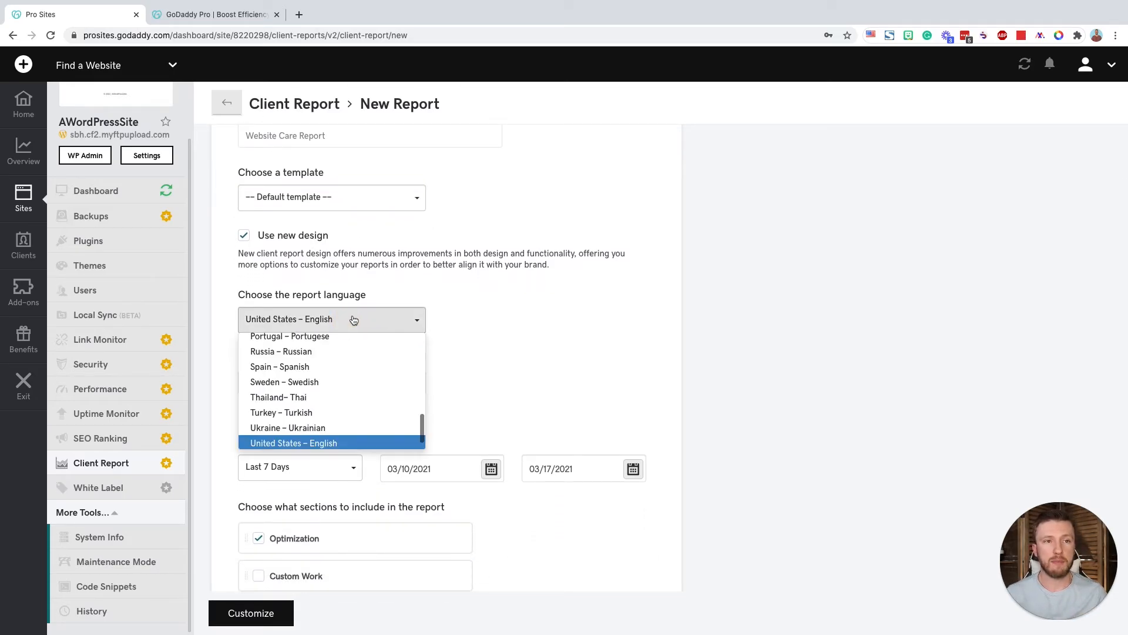
scroll(337, 375, "up", 6)
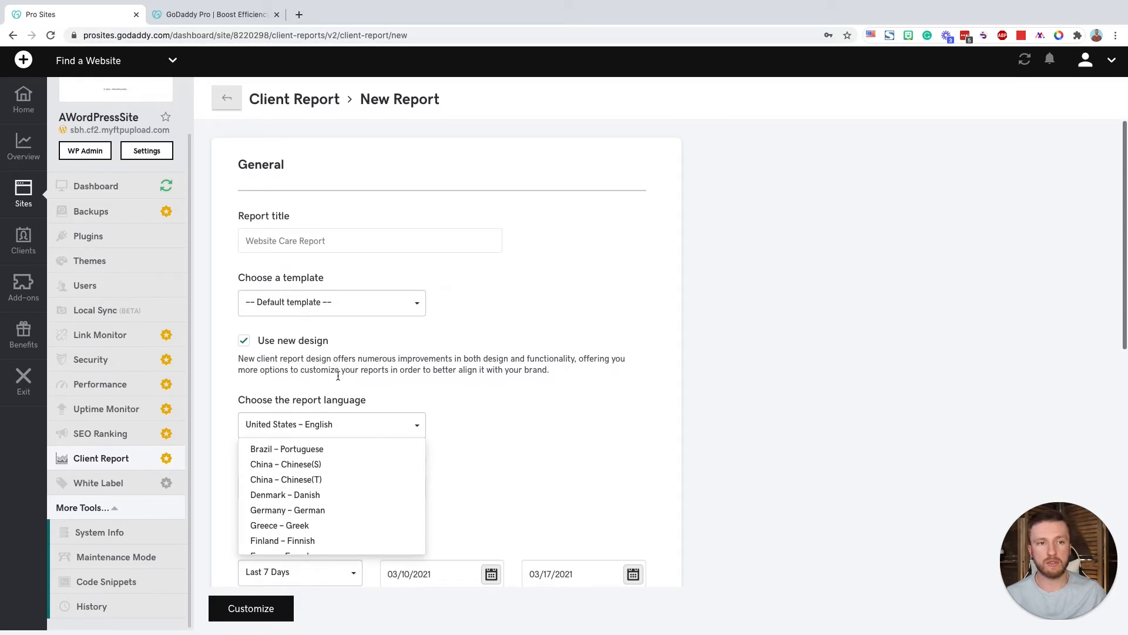
scroll(337, 375, "down", 5)
scroll(306, 341, "down", 5)
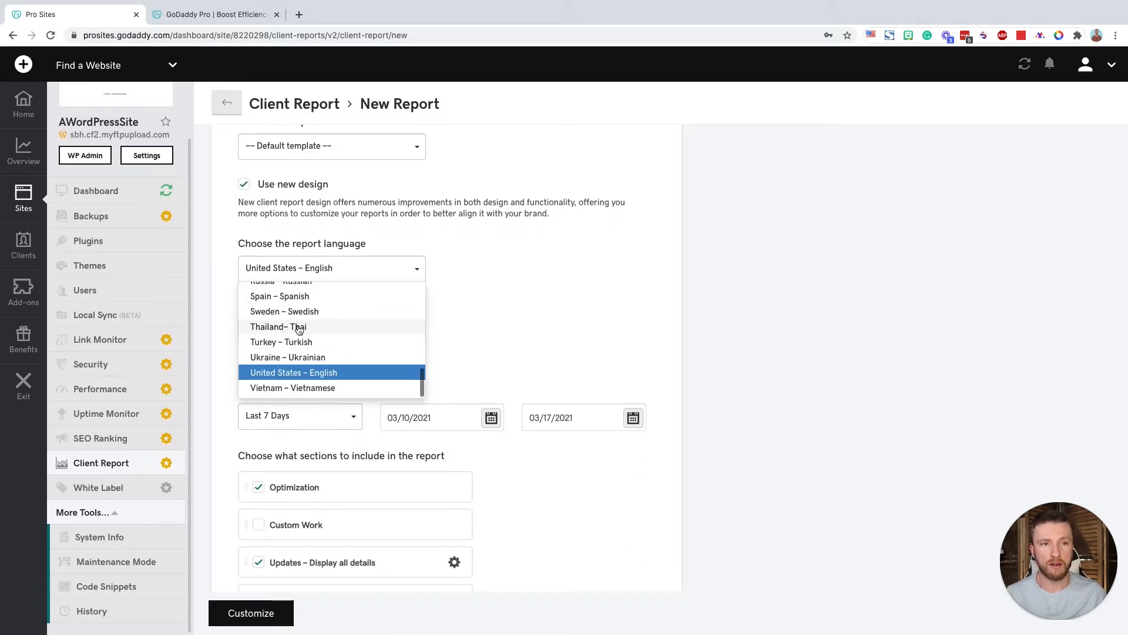
left_click(399, 266)
left_click(333, 337)
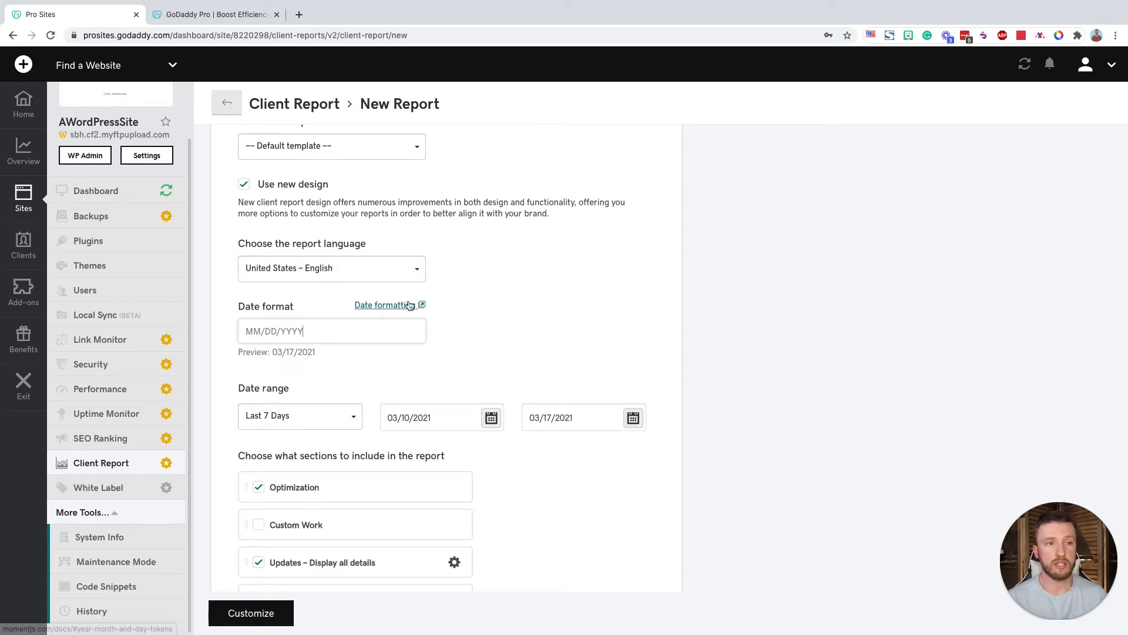
Step: Set the new report's date range to Last 30 Days
scroll(513, 367, "down", 2)
left_click(310, 312)
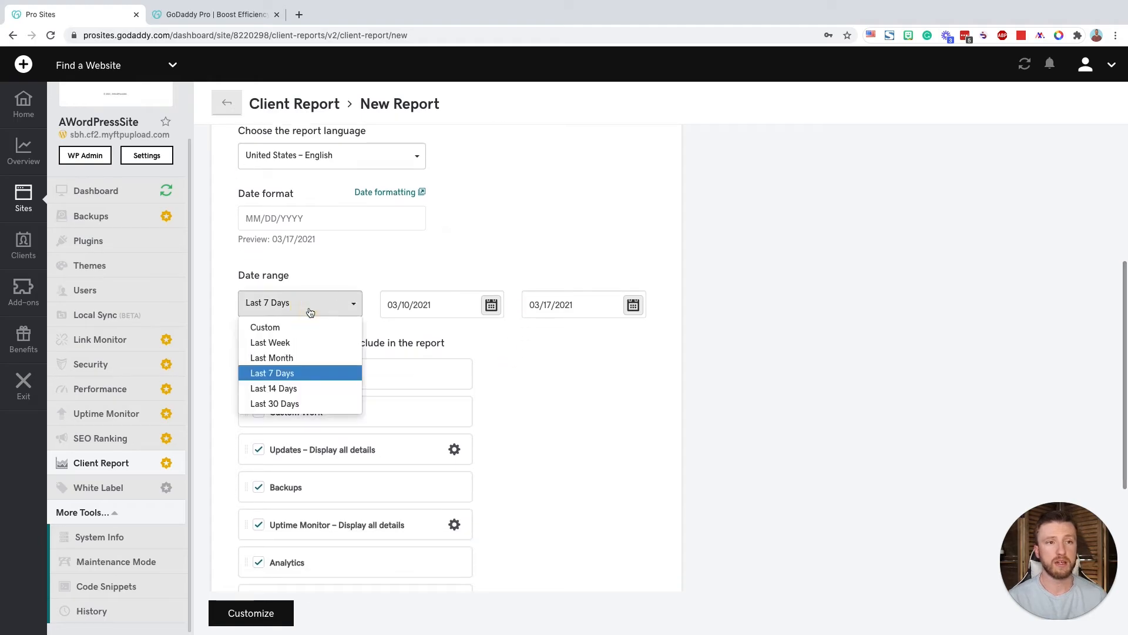
left_click(293, 404)
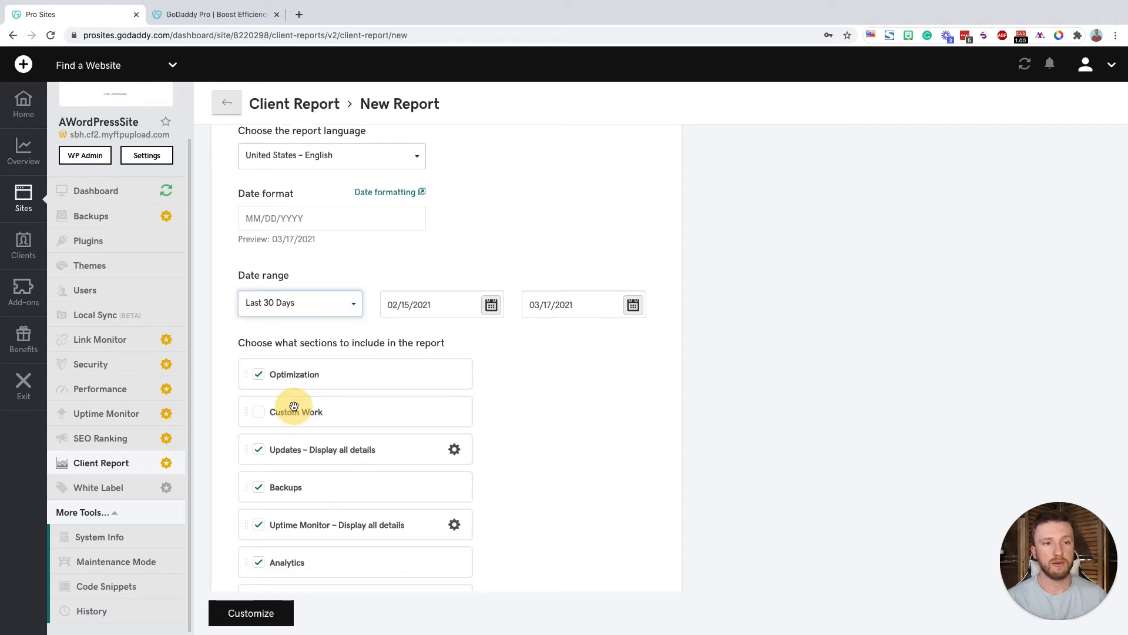
left_click(354, 311)
left_click(483, 354)
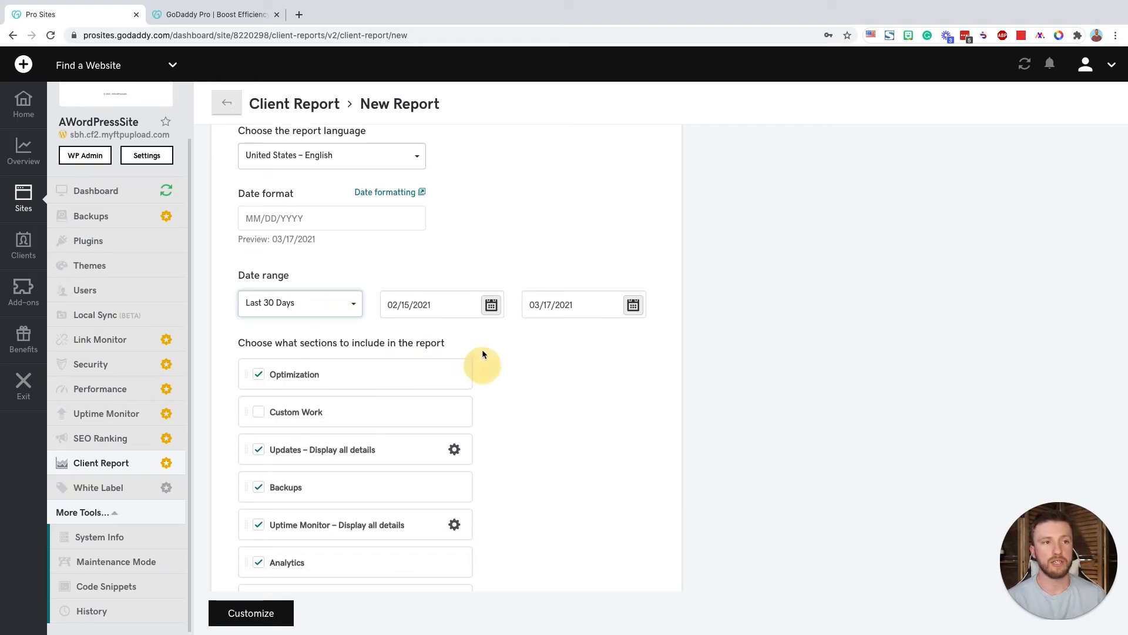
Step: Set a custom date range for the report from 02/01/2021 to 03/12/2021
left_click(491, 305)
left_click(396, 382)
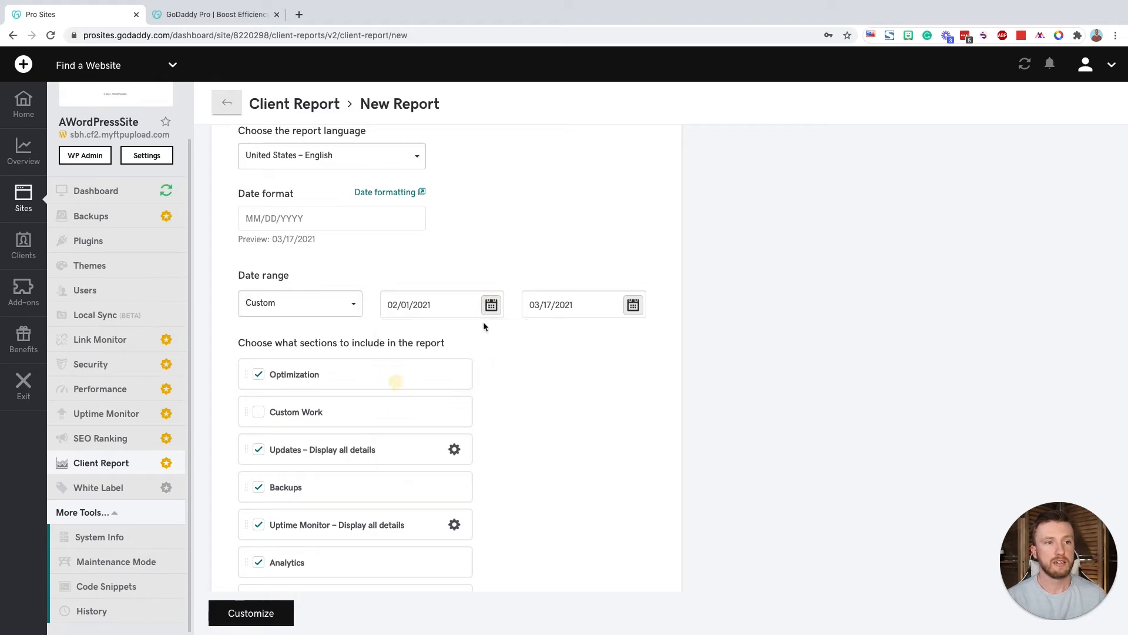
left_click(633, 305)
left_click(609, 391)
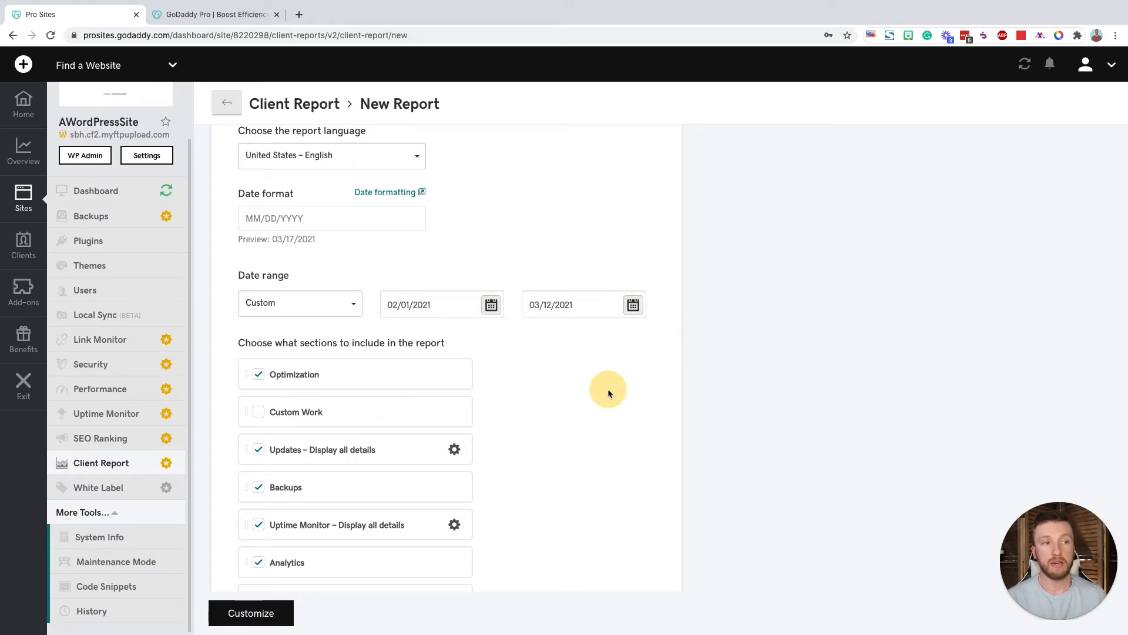
Step: Switch the date range back to Last 30 Days, review the included report sections and continue to customizing the report
left_click(351, 304)
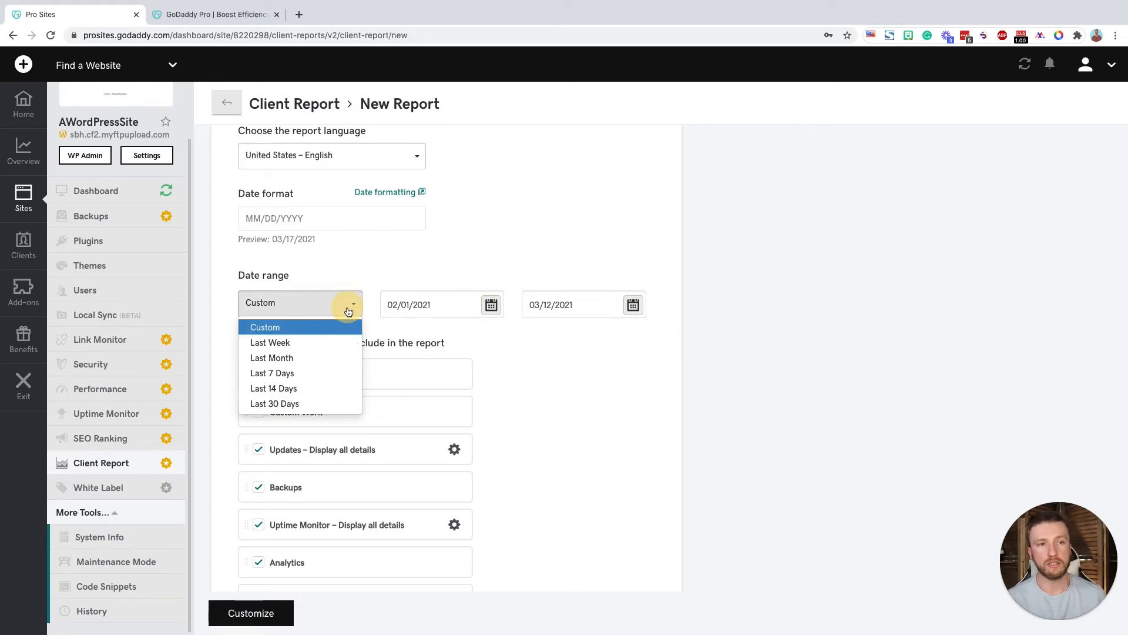
left_click(301, 404)
scroll(517, 415, "down", 2)
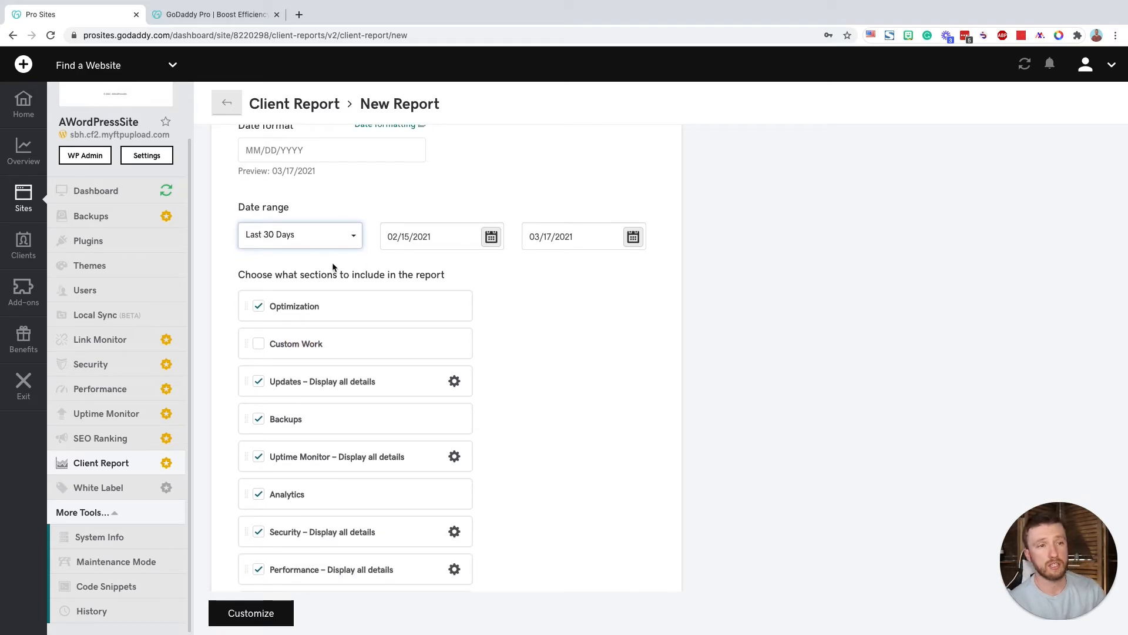
scroll(294, 470, "down", 3)
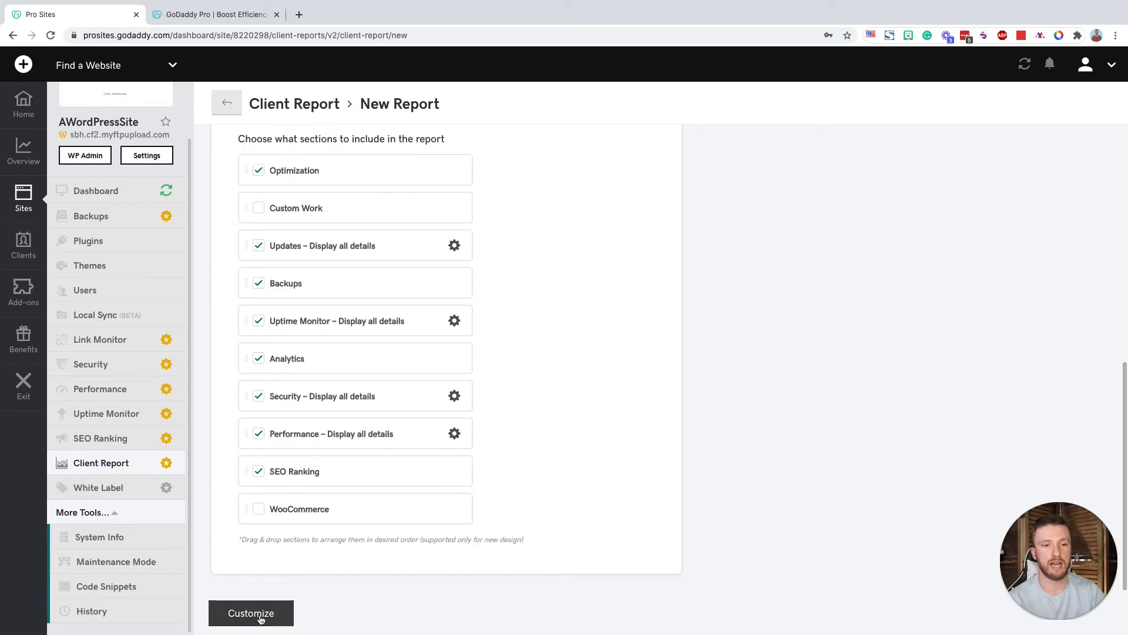
left_click(261, 617)
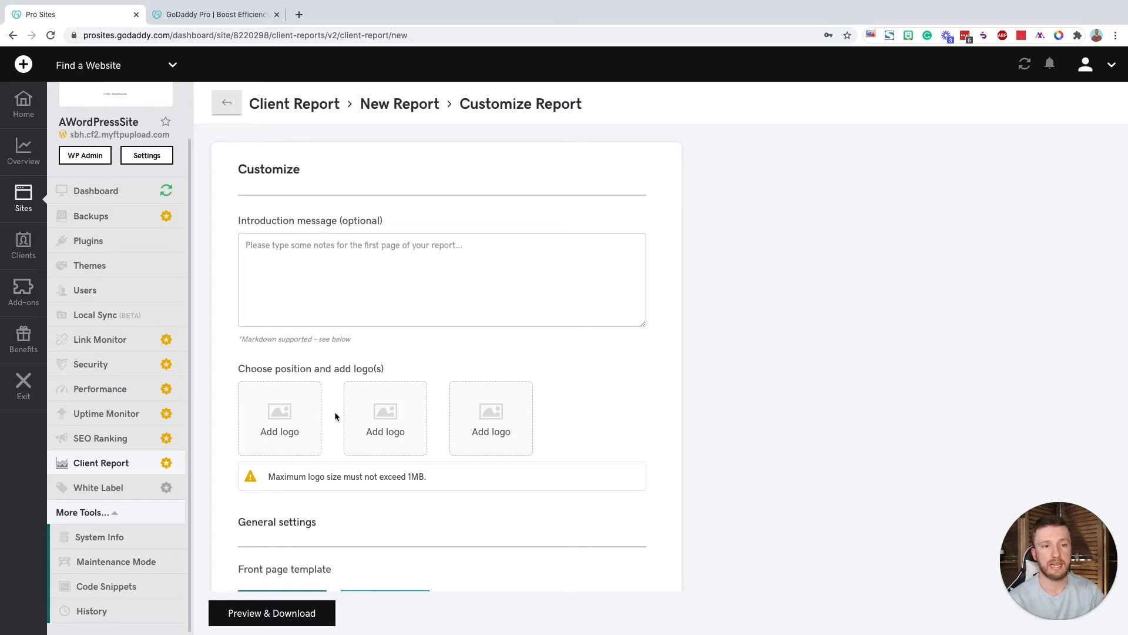
Step: Choose the custom image front page template in the report's general settings
scroll(340, 417, "down", 2)
scroll(340, 417, "down", 2)
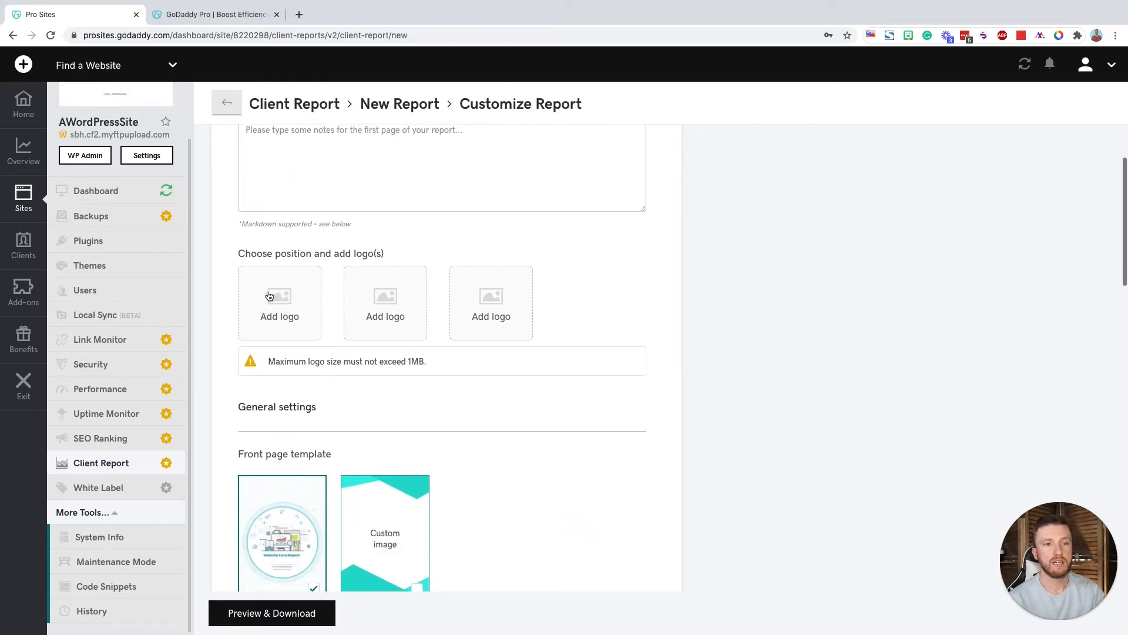
scroll(382, 425, "down", 2)
scroll(384, 431, "down", 2)
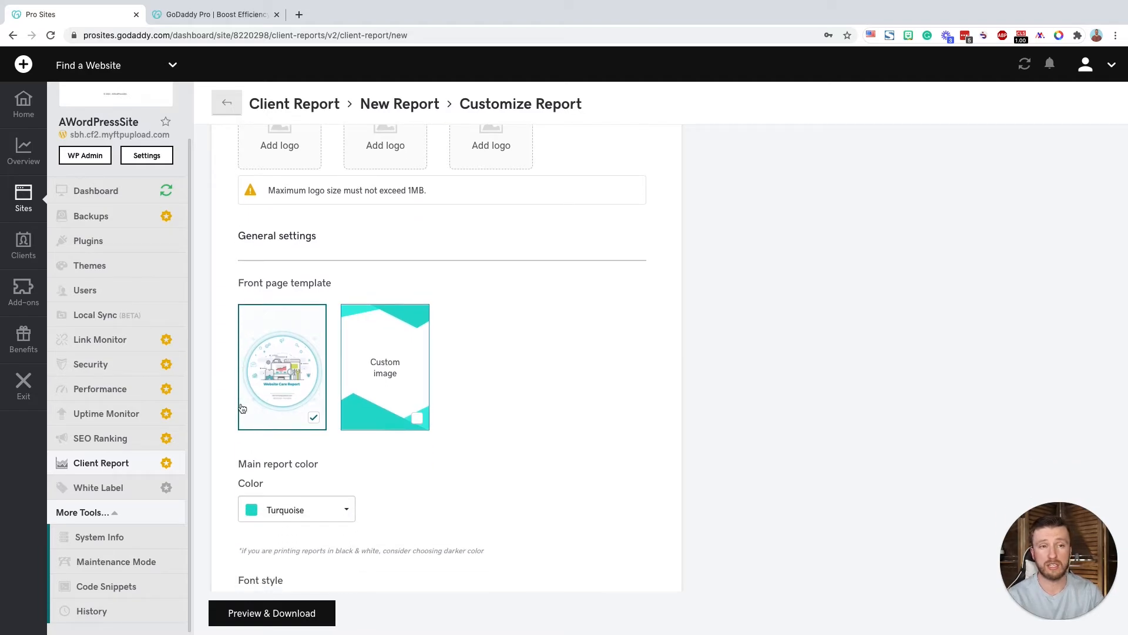
left_click(416, 420)
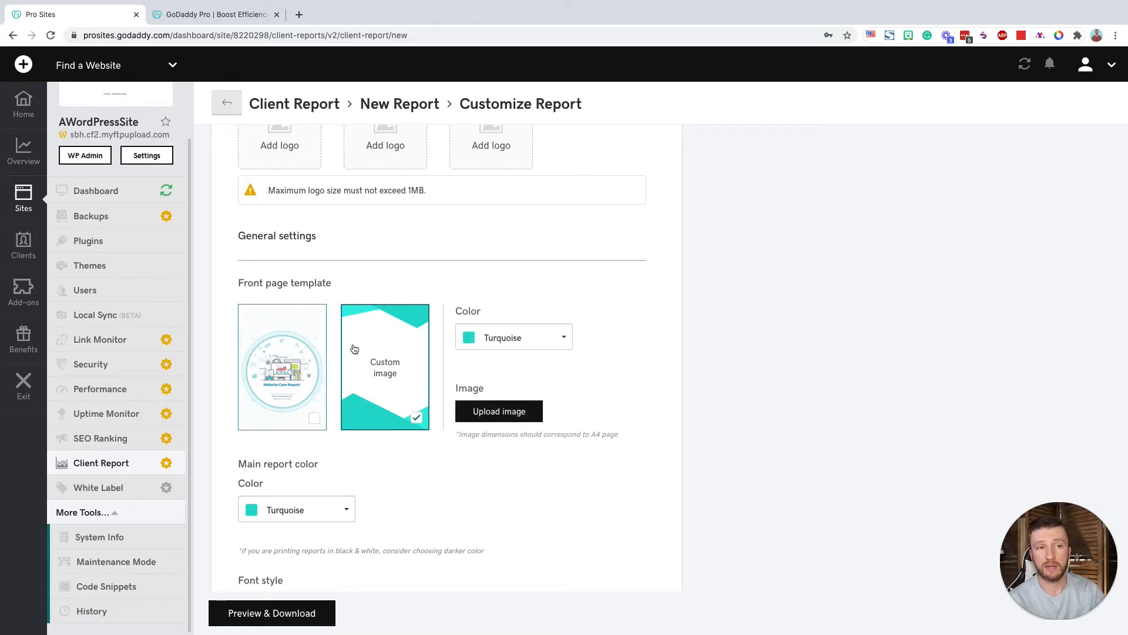
Step: Try Deep Ocean and Midnight Purple as the color of the custom front page template
left_click(516, 338)
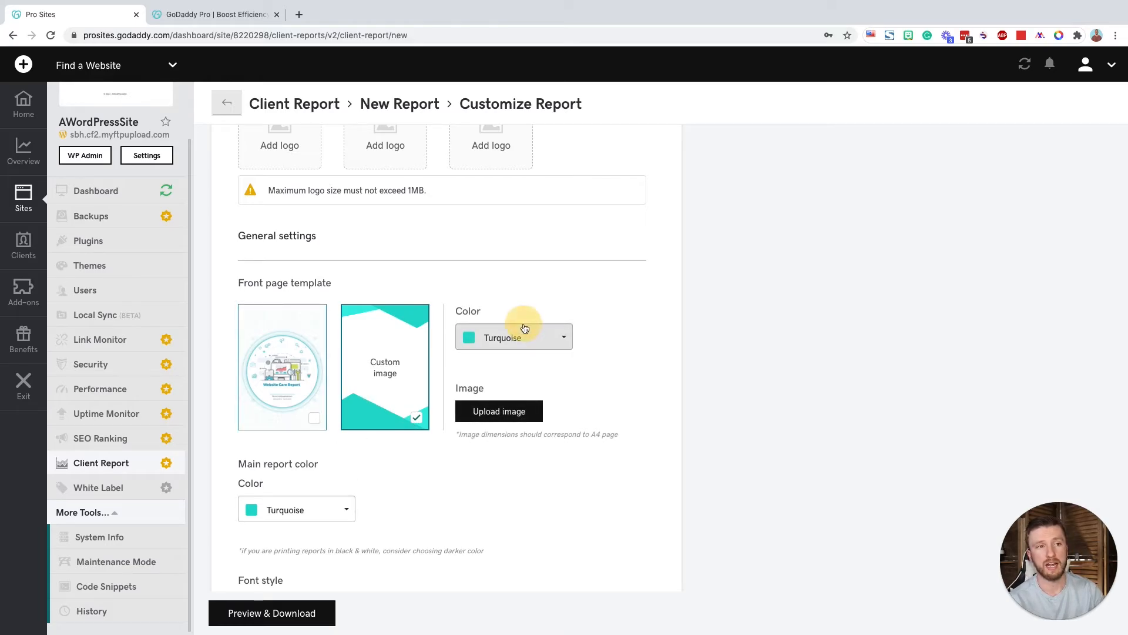
left_click(512, 396)
left_click(532, 338)
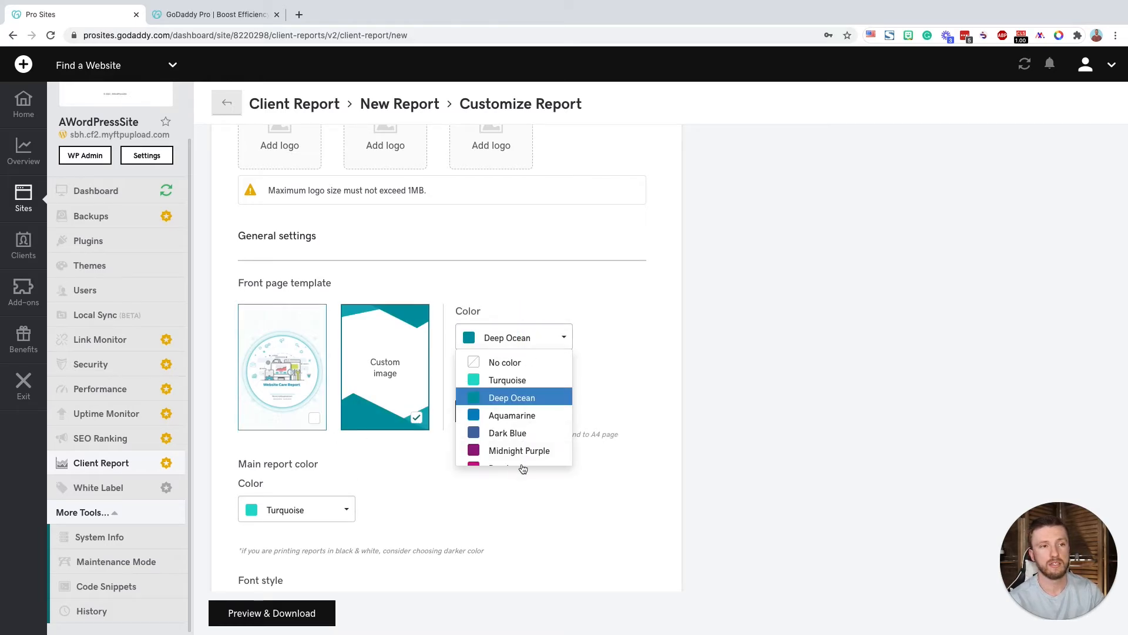
left_click(523, 454)
Step: Set both the front page template color and the main report color to Electric Orange
scroll(523, 453, "down", 1)
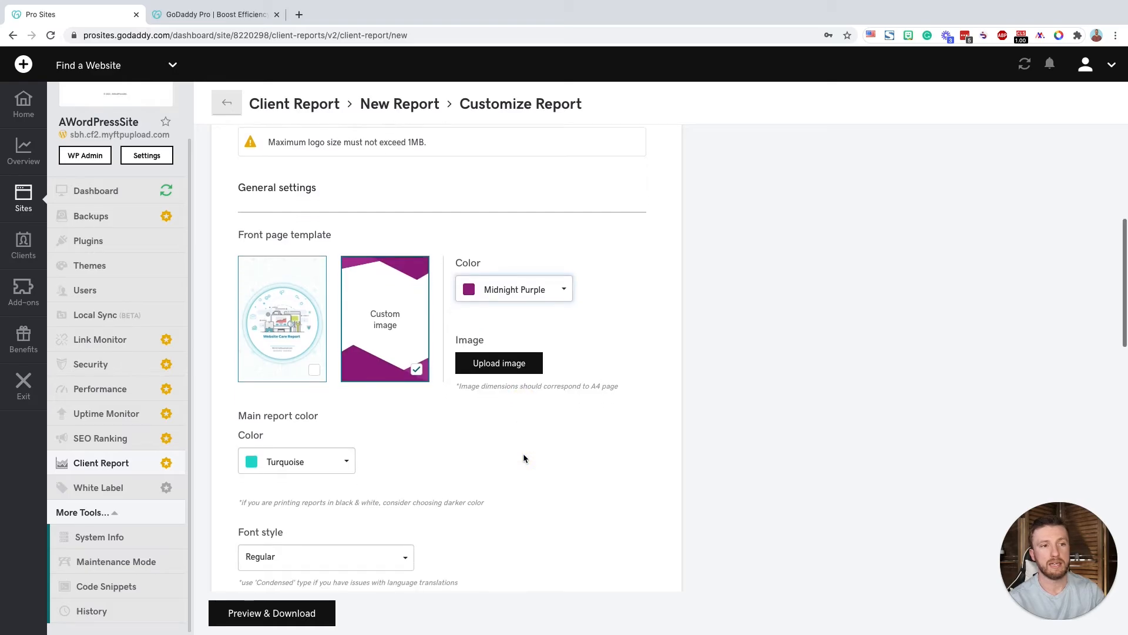
left_click(515, 272)
scroll(517, 348, "down", 3)
left_click(516, 348)
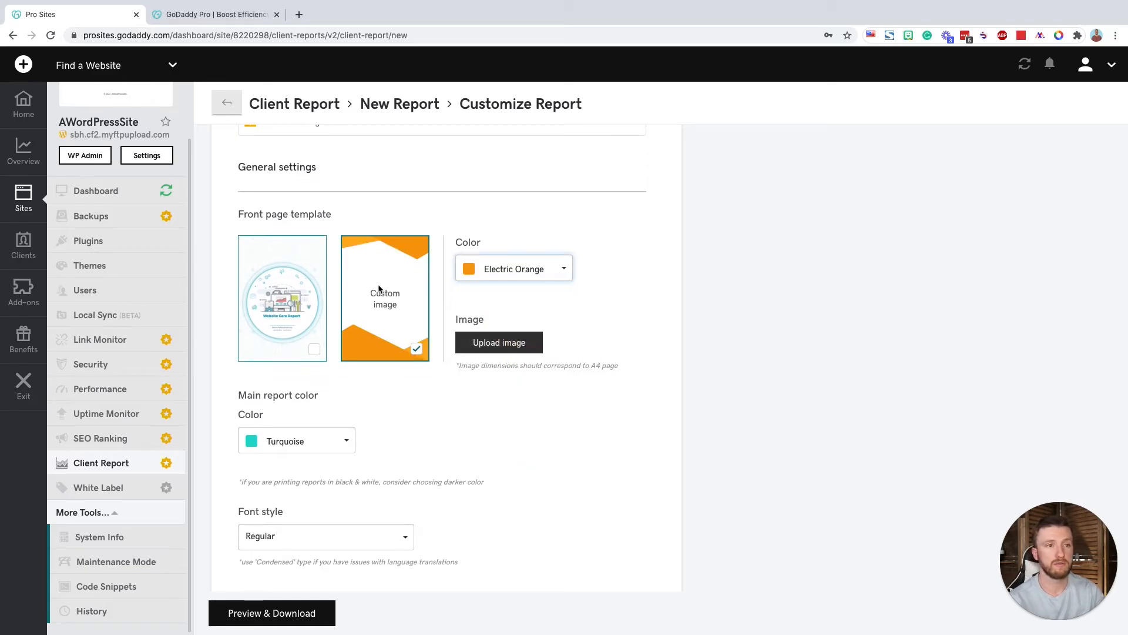
left_click(327, 439)
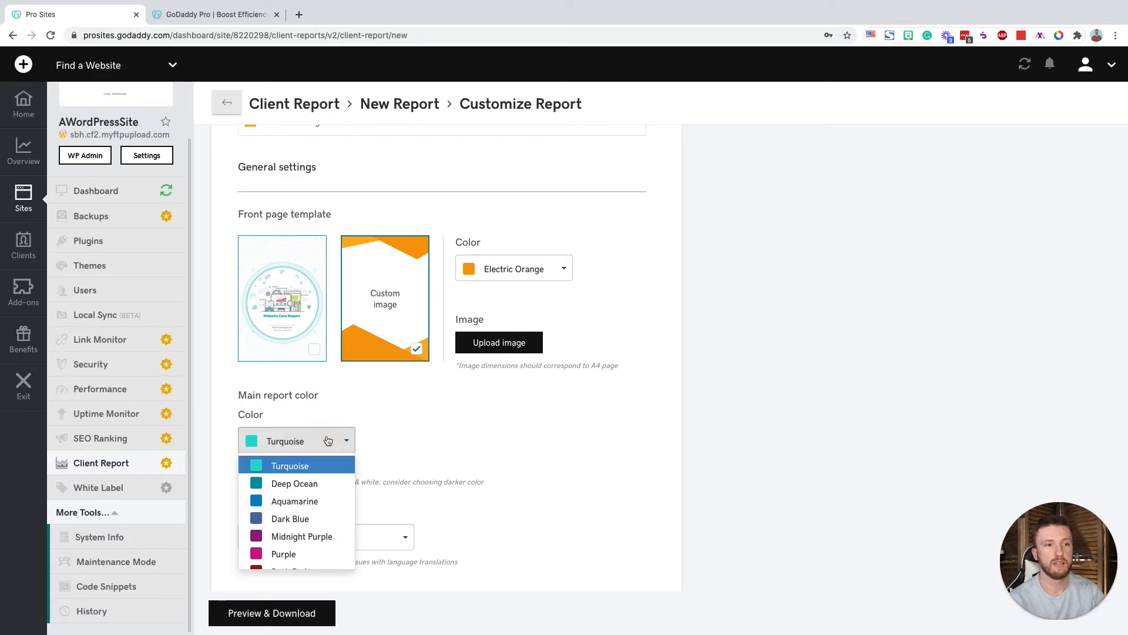
scroll(317, 504, "down", 3)
left_click(312, 504)
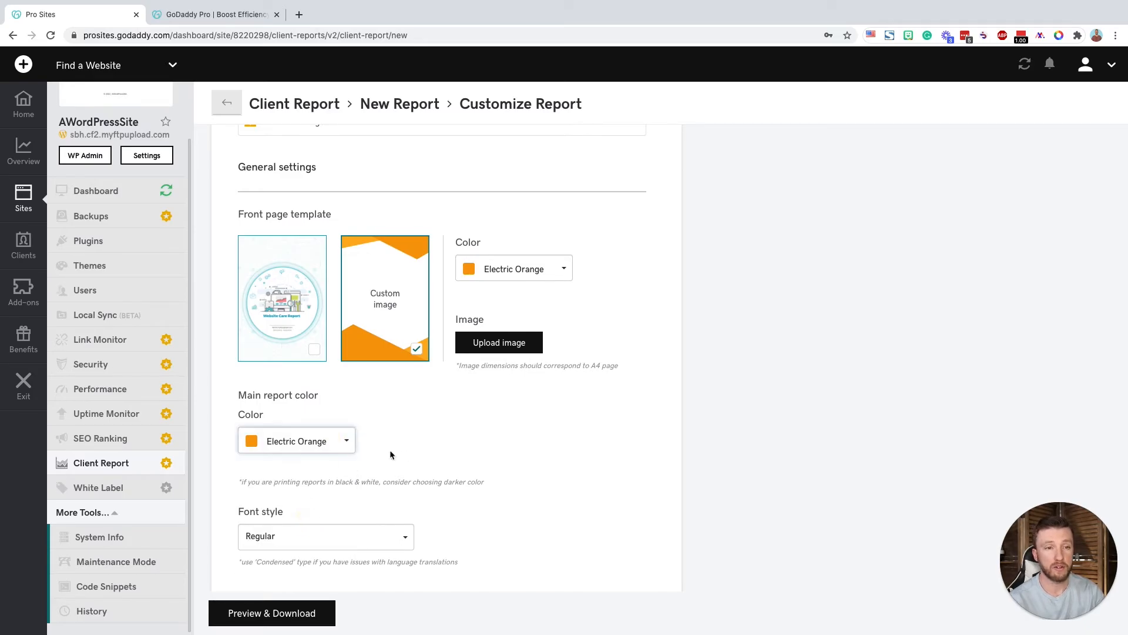
Step: Check the available font styles, keep Regular, and review the report's header and footer settings
scroll(403, 452, "down", 1)
scroll(403, 454, "down", 1)
left_click(323, 436)
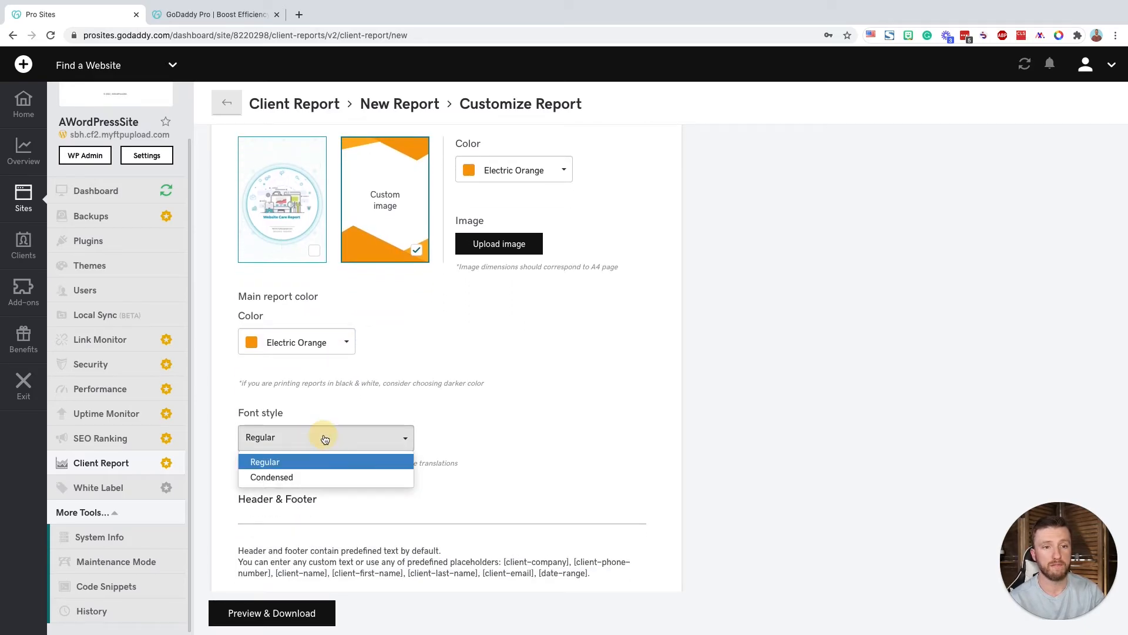
left_click(323, 433)
scroll(324, 438, "down", 2)
scroll(325, 440, "down", 3)
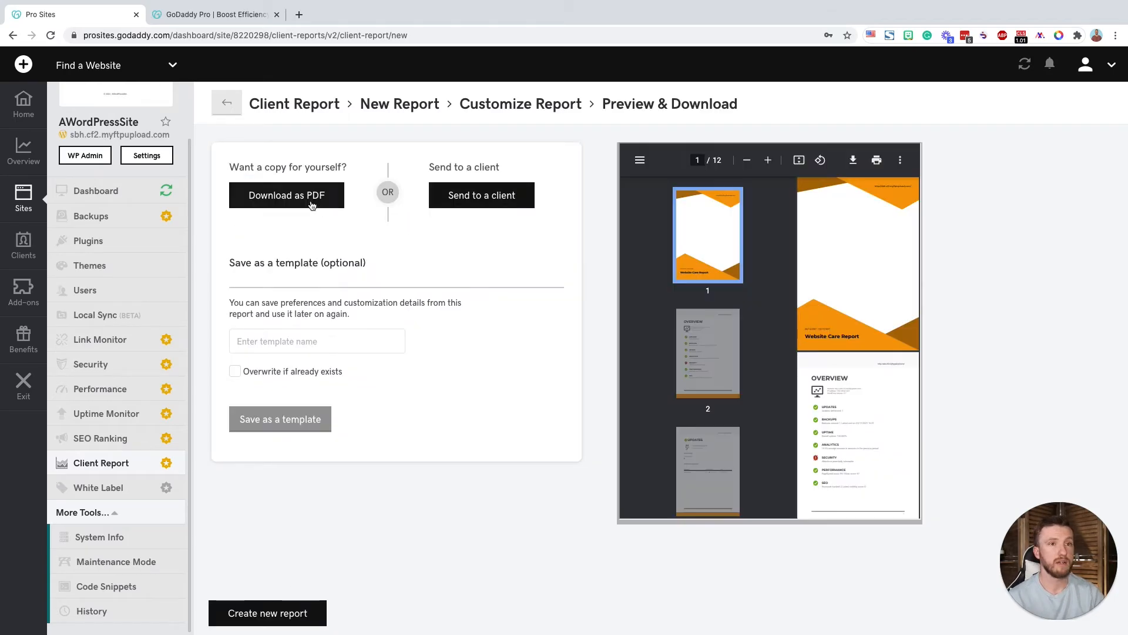
Step: Download the customized client report as a PDF and open the downloaded file to view its cover page
left_click(297, 203)
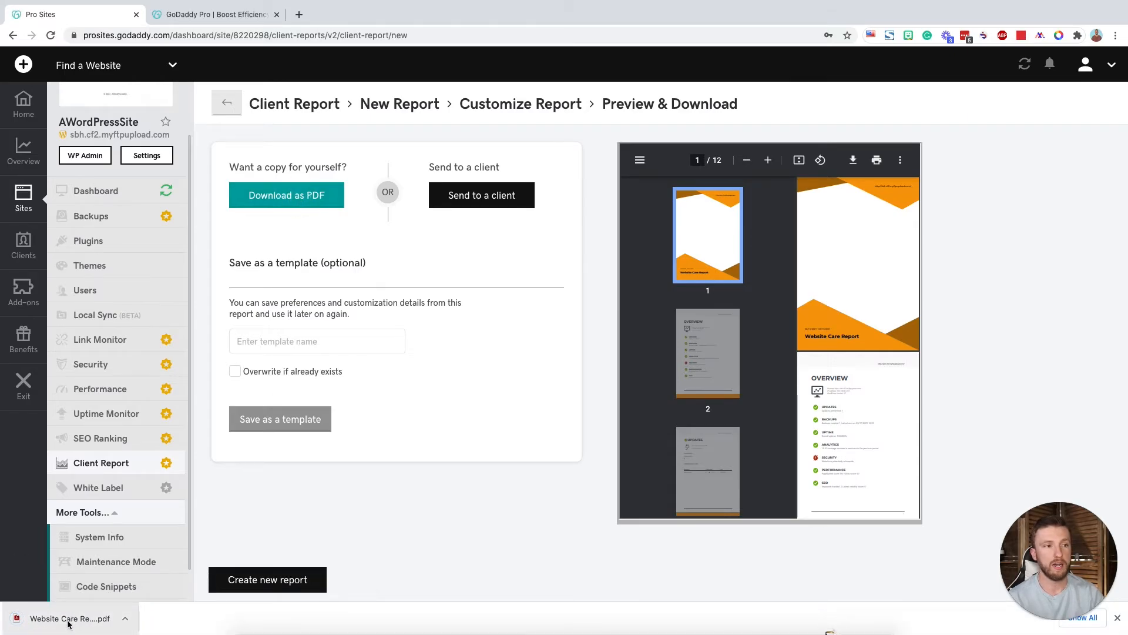
left_click(69, 622)
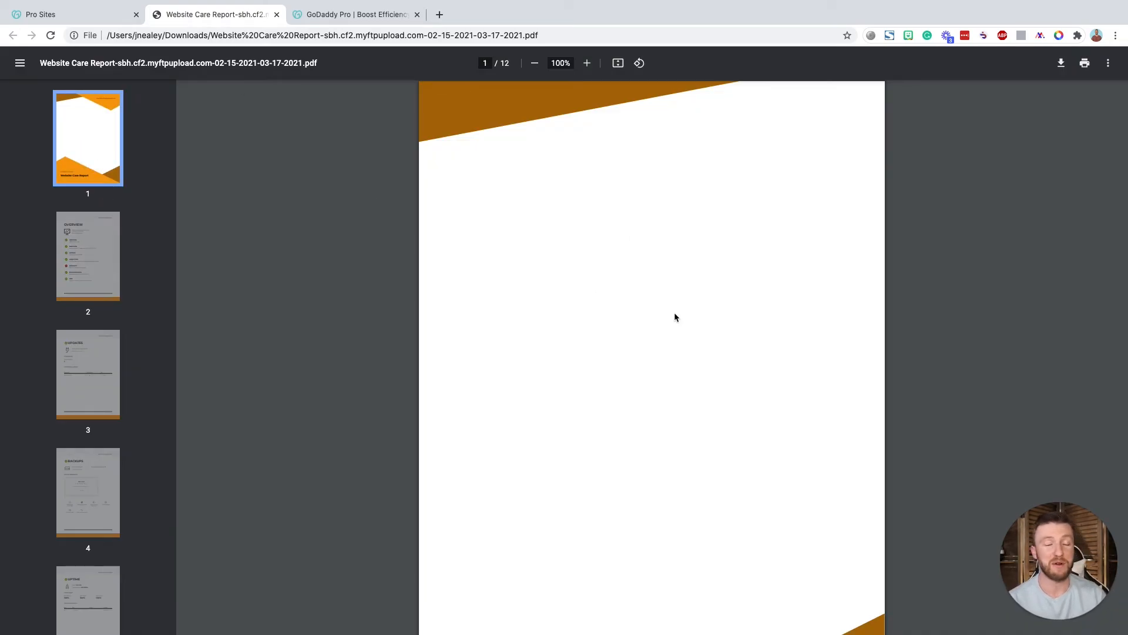
scroll(743, 425, "down", 3)
scroll(743, 425, "up", 2)
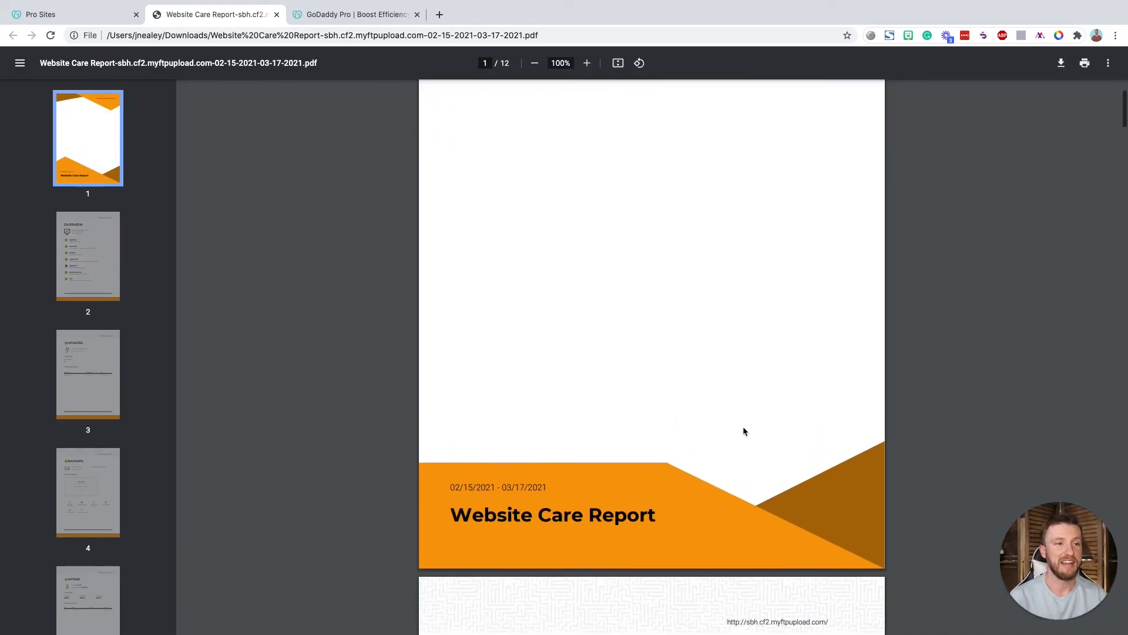
Step: Read through the report's Overview page, covering the updates, backups, uptime, analytics, security, performance and SEO summaries
scroll(568, 309, "down", 5)
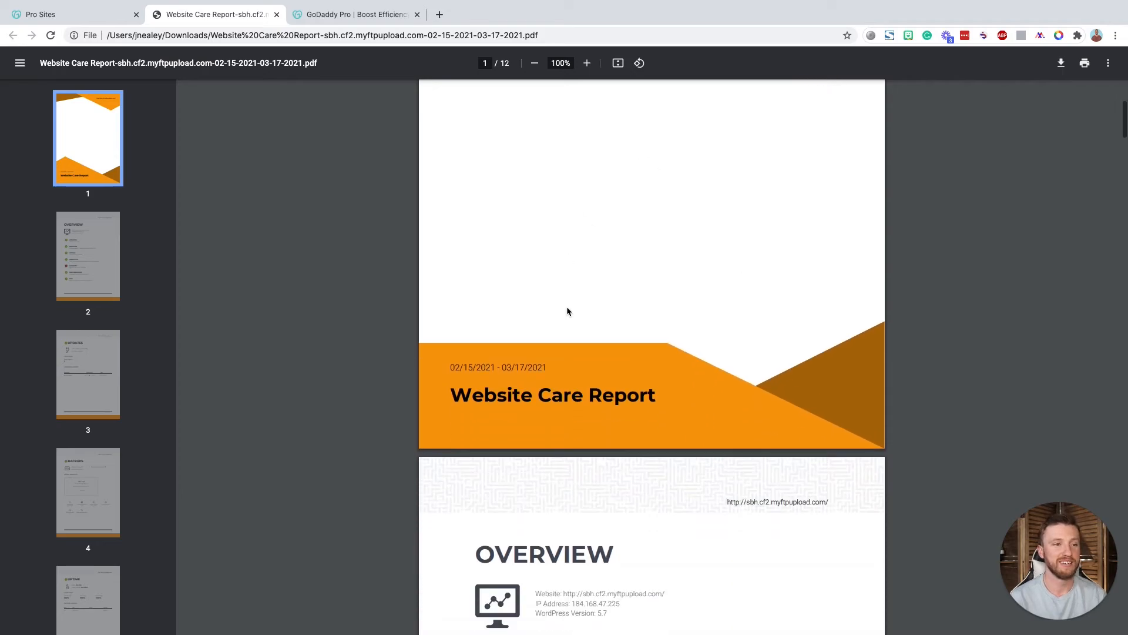
scroll(567, 311, "down", 4)
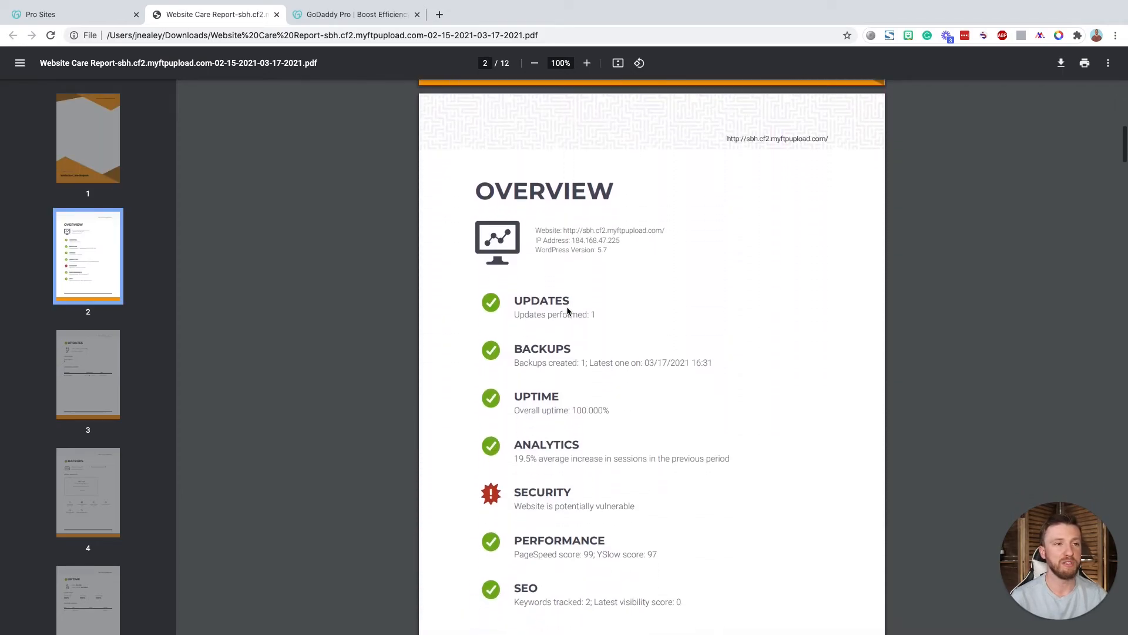
left_click_drag(518, 307, 607, 323)
scroll(588, 306, "down", 1)
left_click(567, 287)
left_click_drag(700, 291, 745, 295)
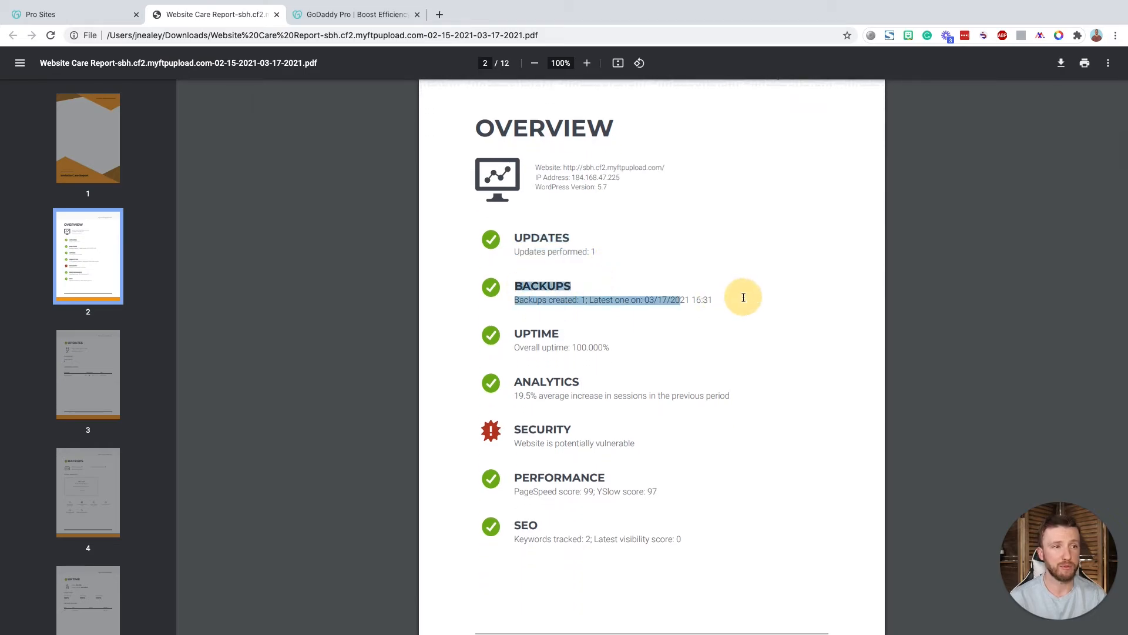
left_click(517, 349)
scroll(518, 351, "down", 1)
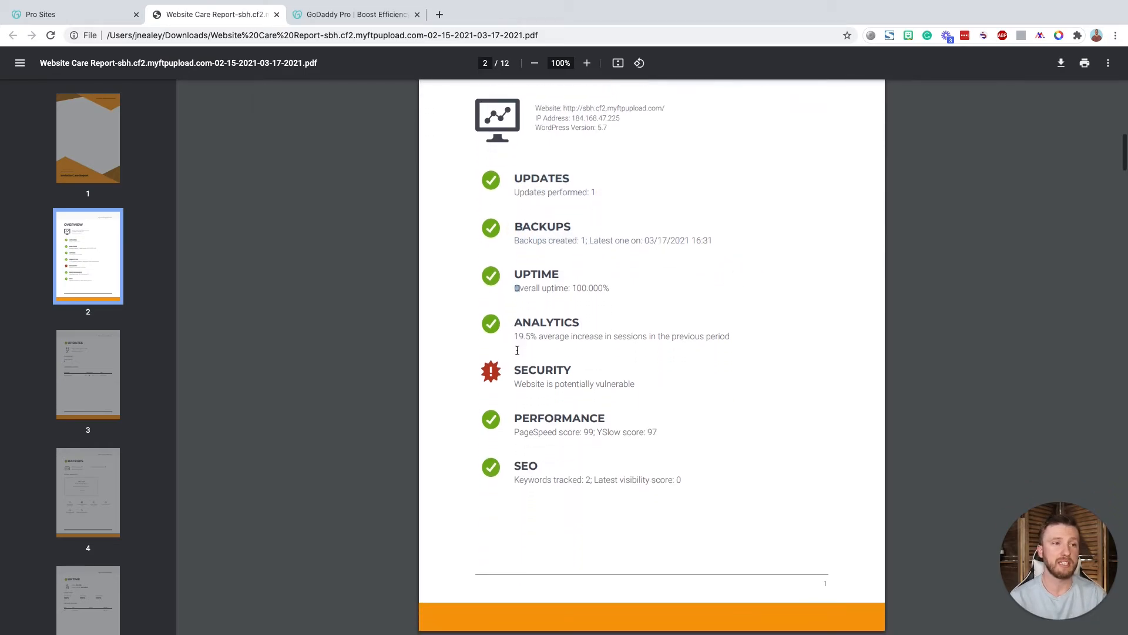
left_click(508, 332)
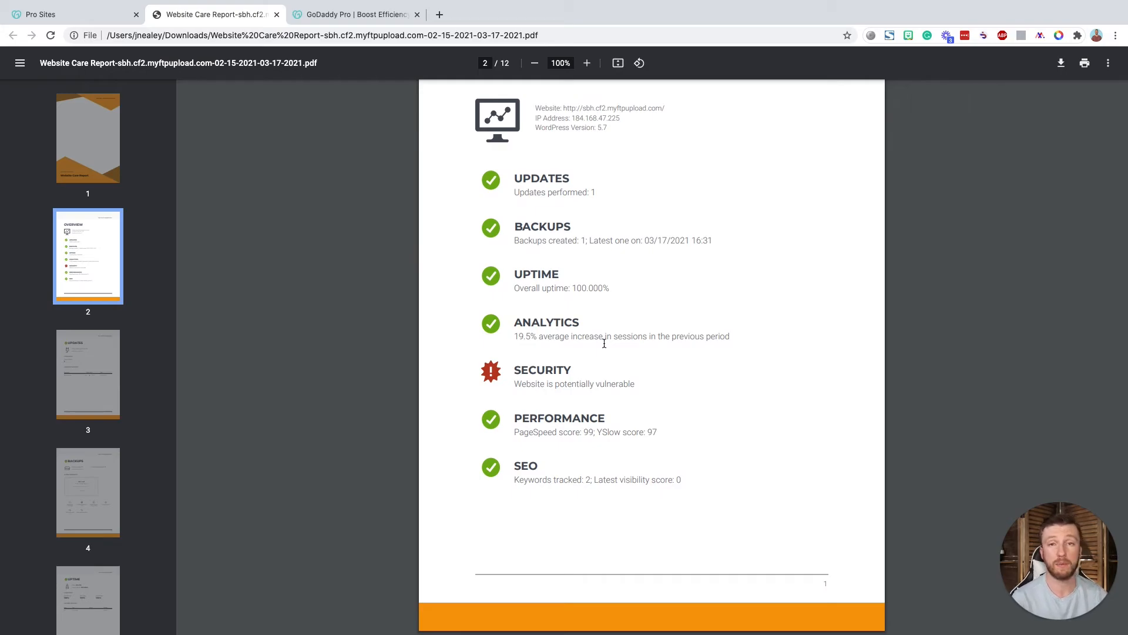
scroll(605, 344, "down", 4)
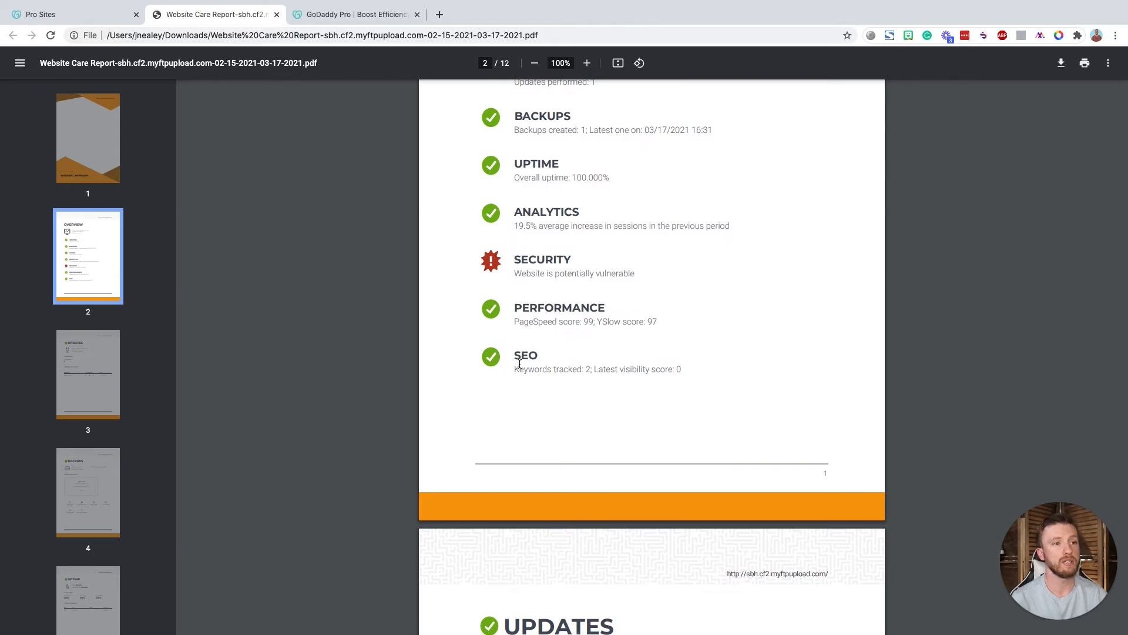
left_click_drag(517, 368, 674, 370)
scroll(673, 364, "down", 5)
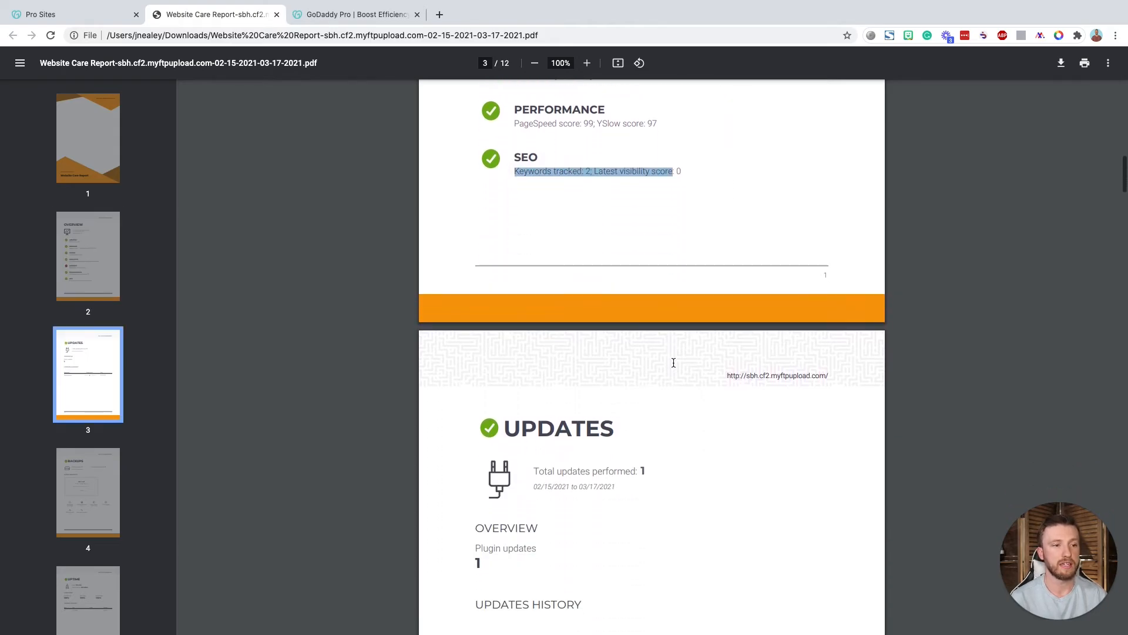
Step: Examine the plugin update history on the Updates page and the latest backup details on the Backups page
scroll(674, 363, "down", 1)
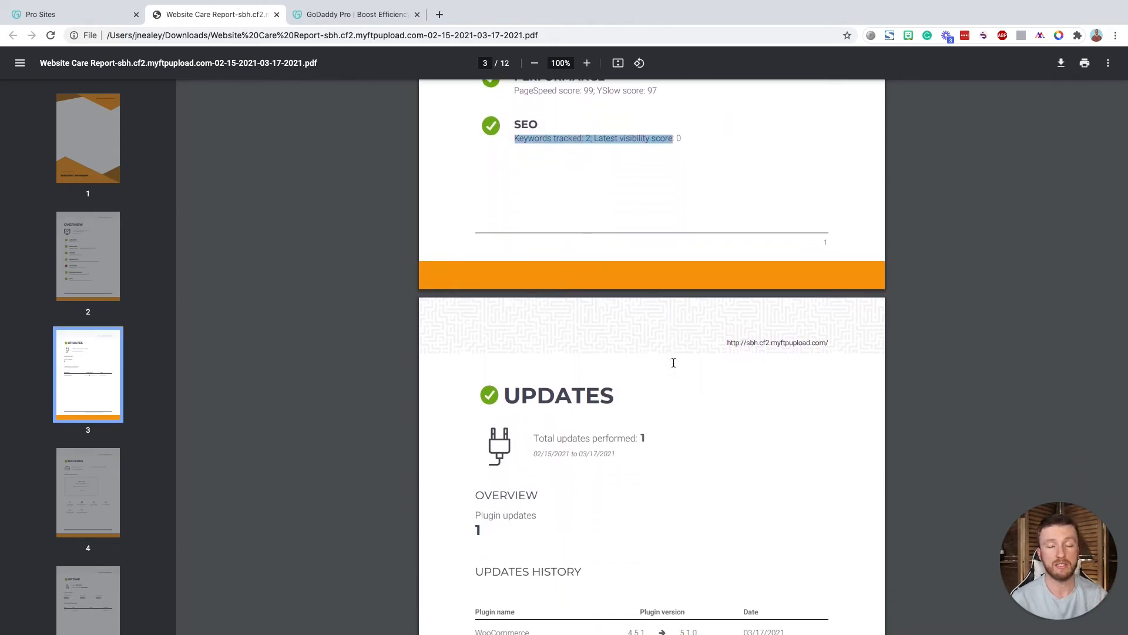
scroll(674, 362, "down", 4)
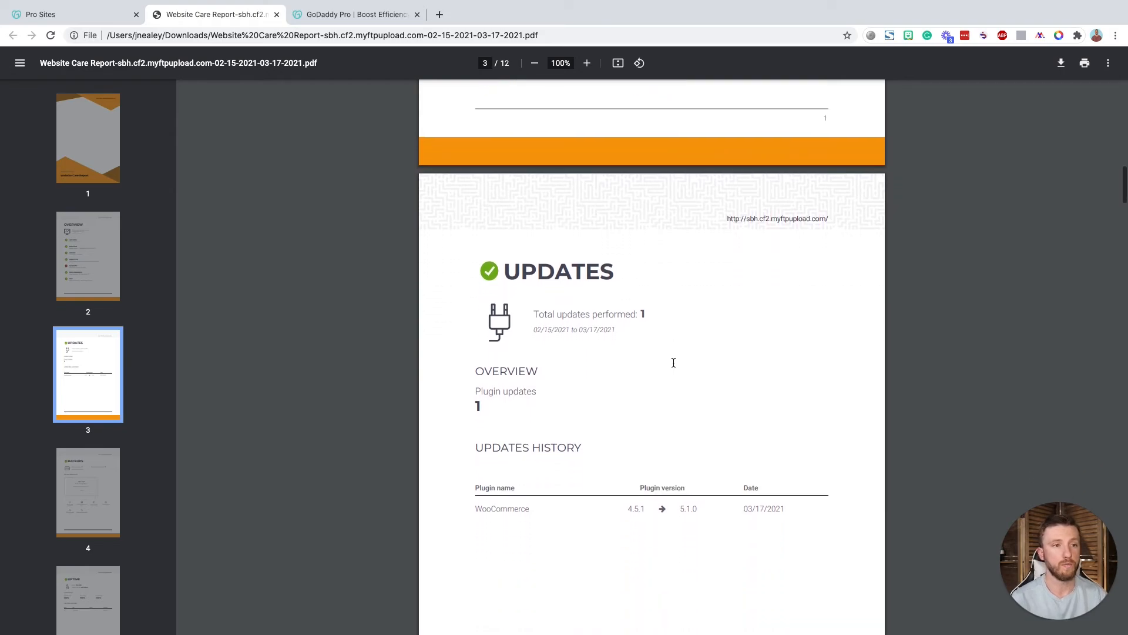
scroll(511, 502, "down", 2)
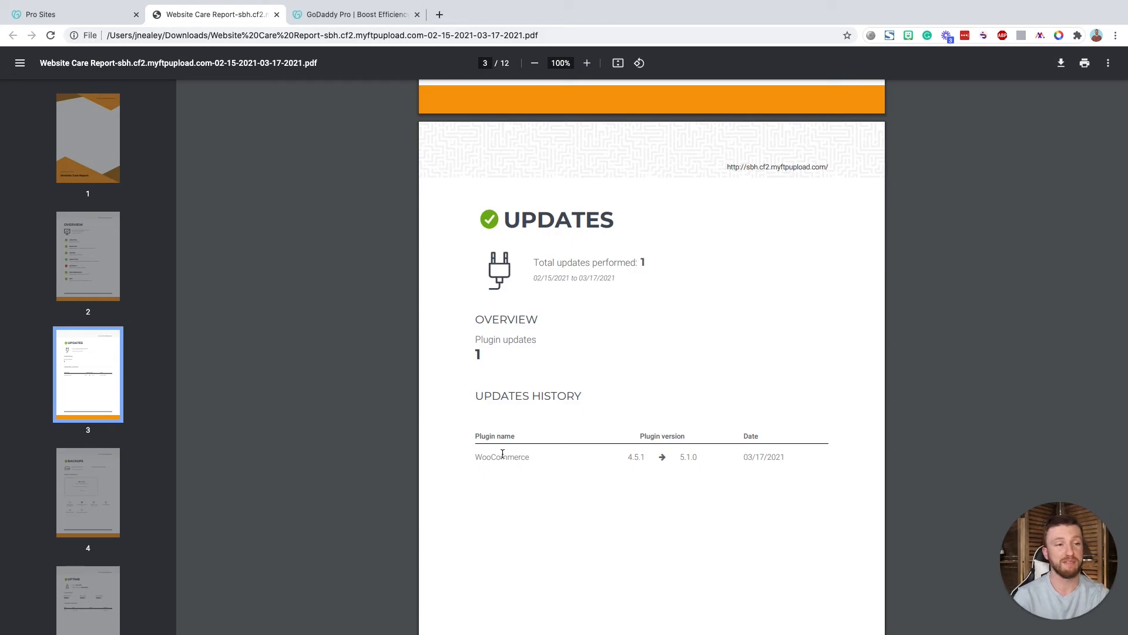
scroll(502, 454, "down", 2)
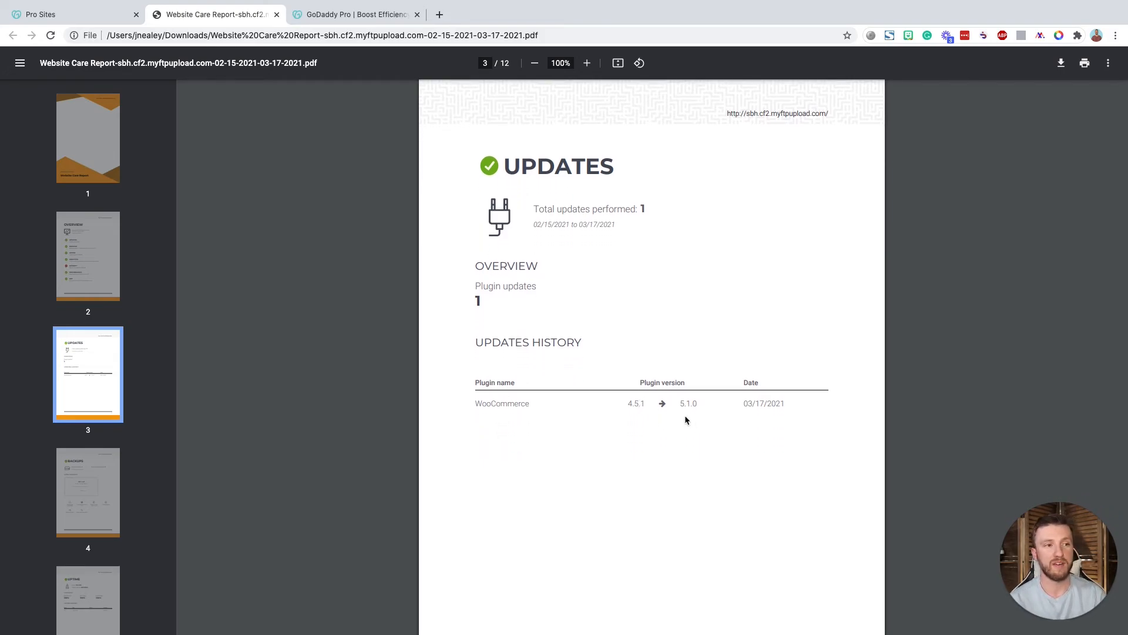
scroll(673, 405, "down", 5)
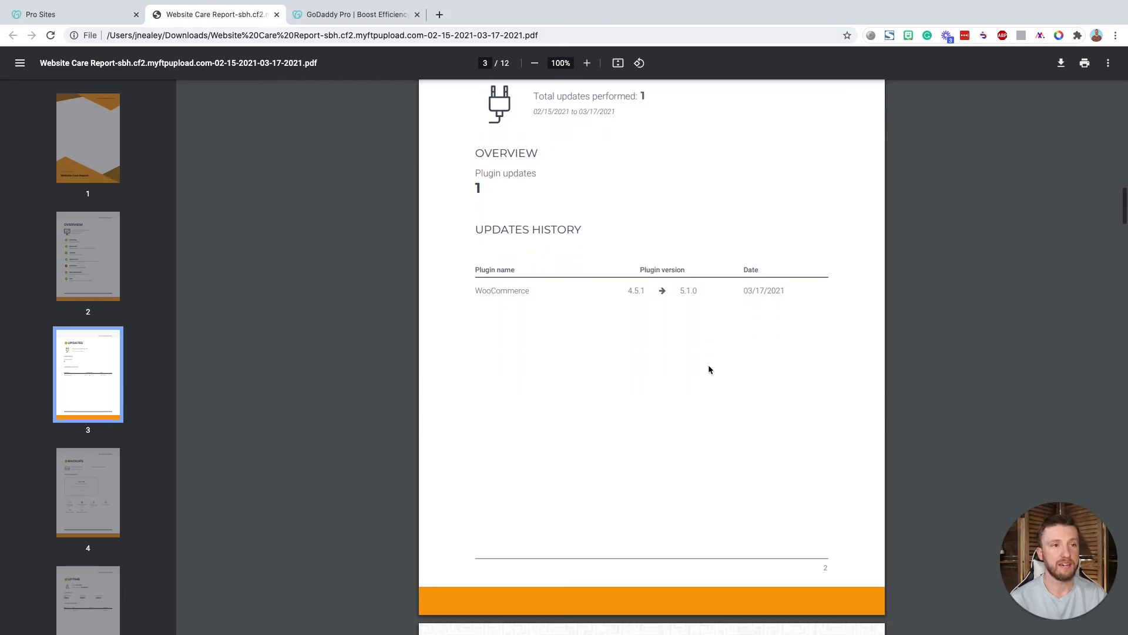
scroll(709, 369, "down", 4)
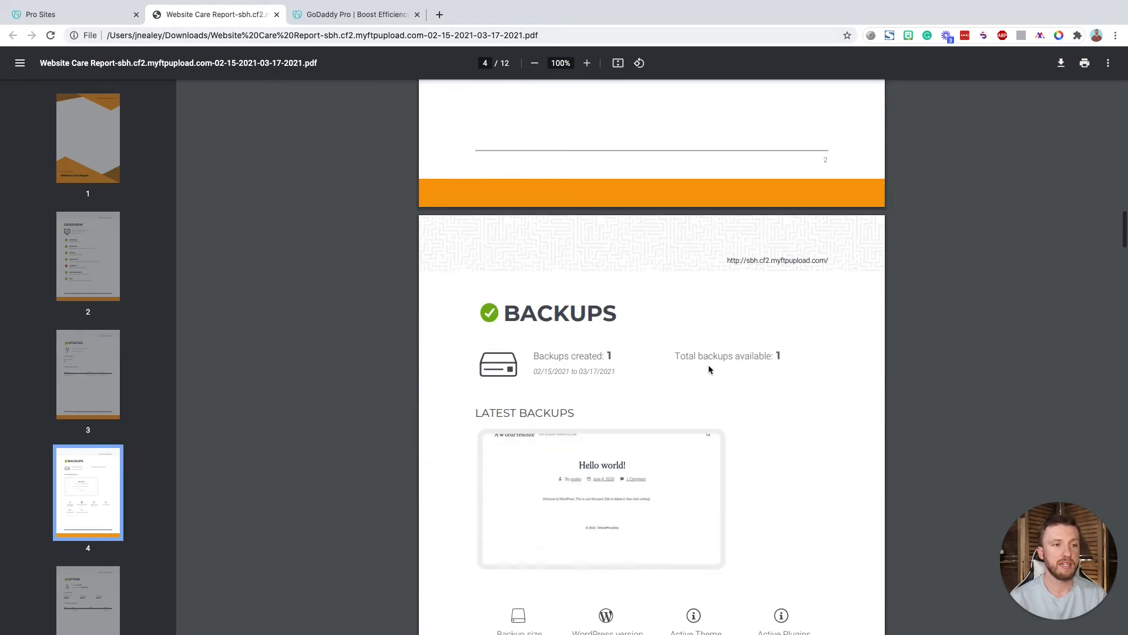
scroll(709, 369, "down", 2)
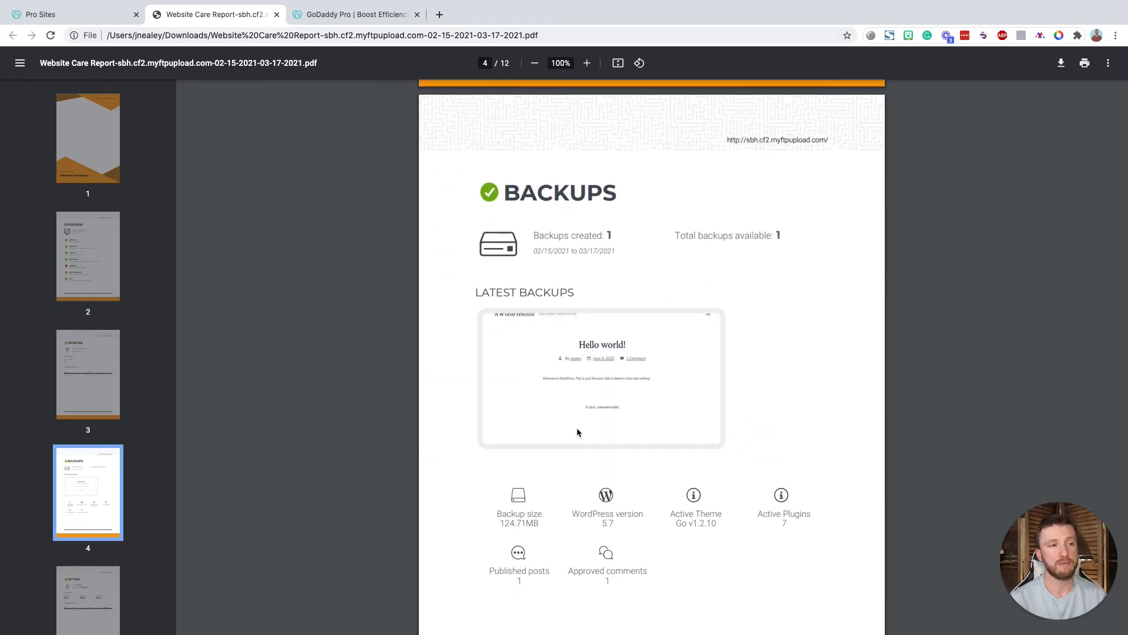
scroll(603, 410, "down", 1)
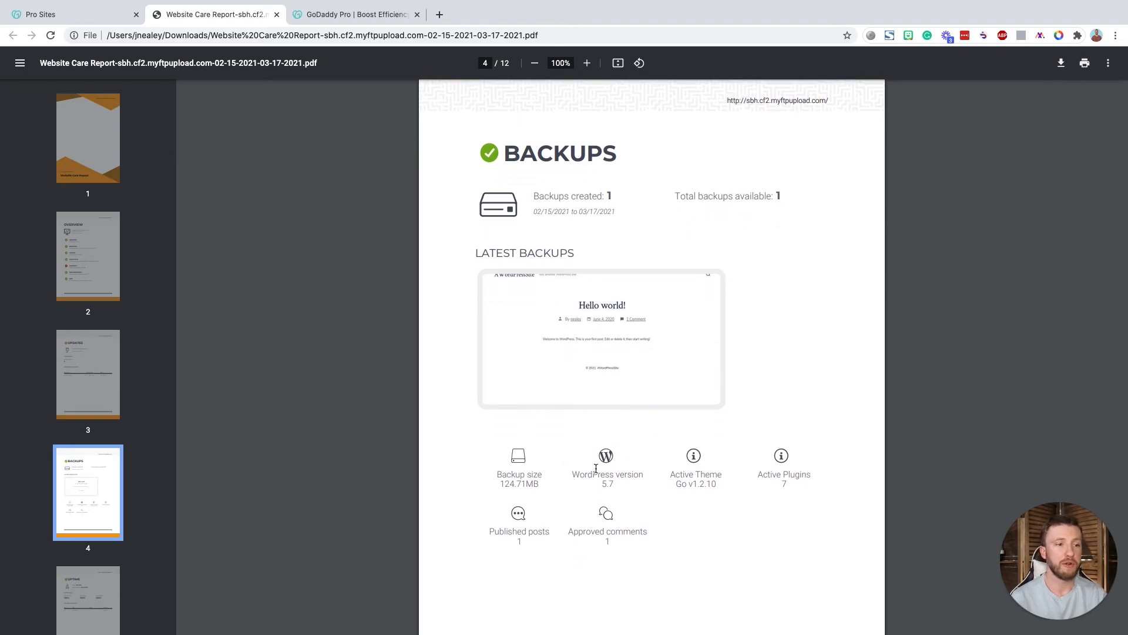
scroll(596, 469, "down", 5)
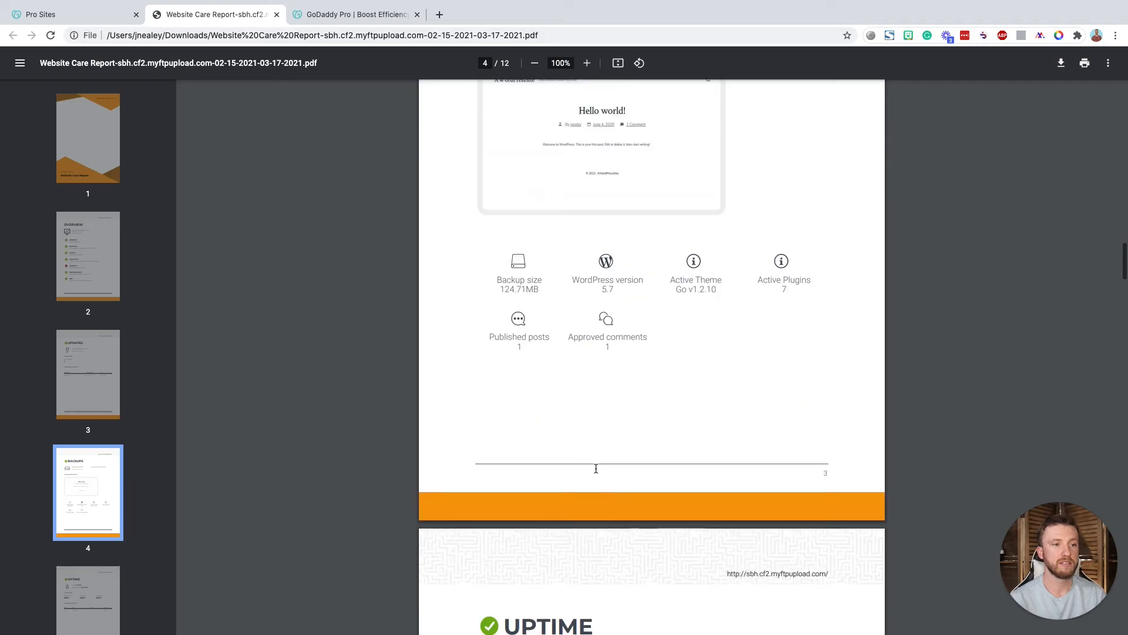
Step: Review the Uptime page and the sessions chart on the Analytics page of the report
scroll(596, 469, "down", 12)
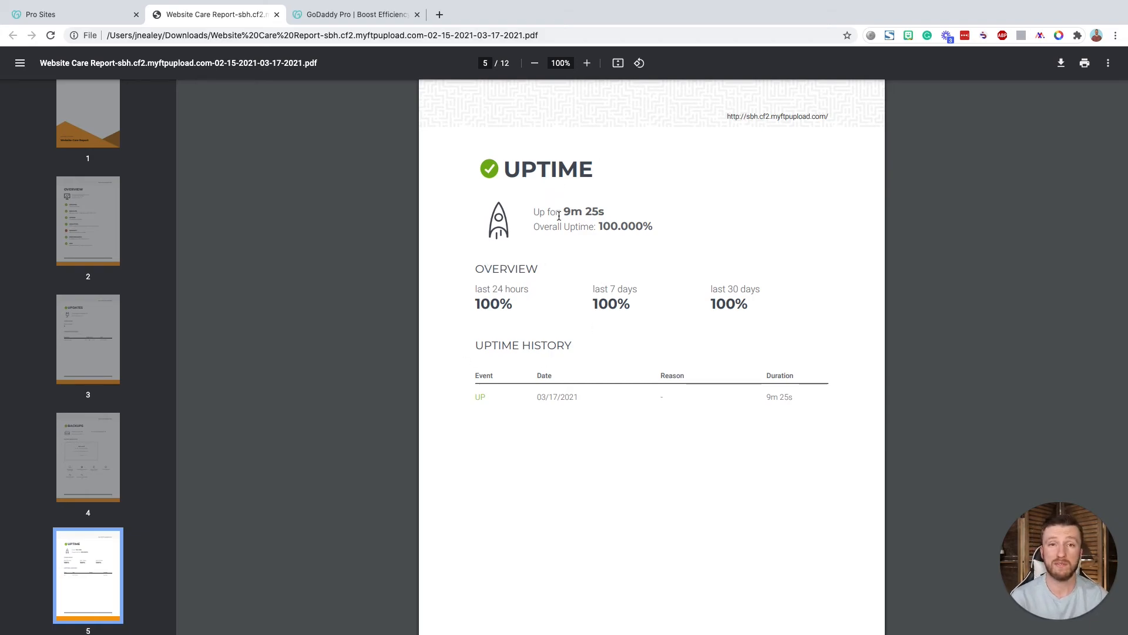
scroll(559, 215, "down", 9)
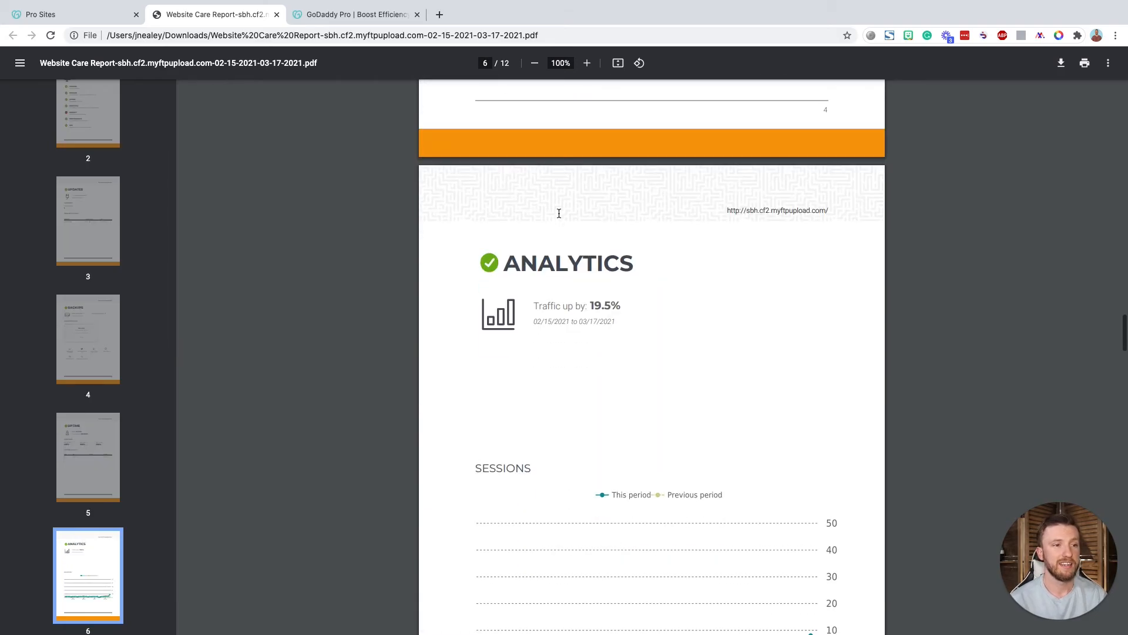
scroll(559, 213, "down", 1)
scroll(594, 256, "down", 2)
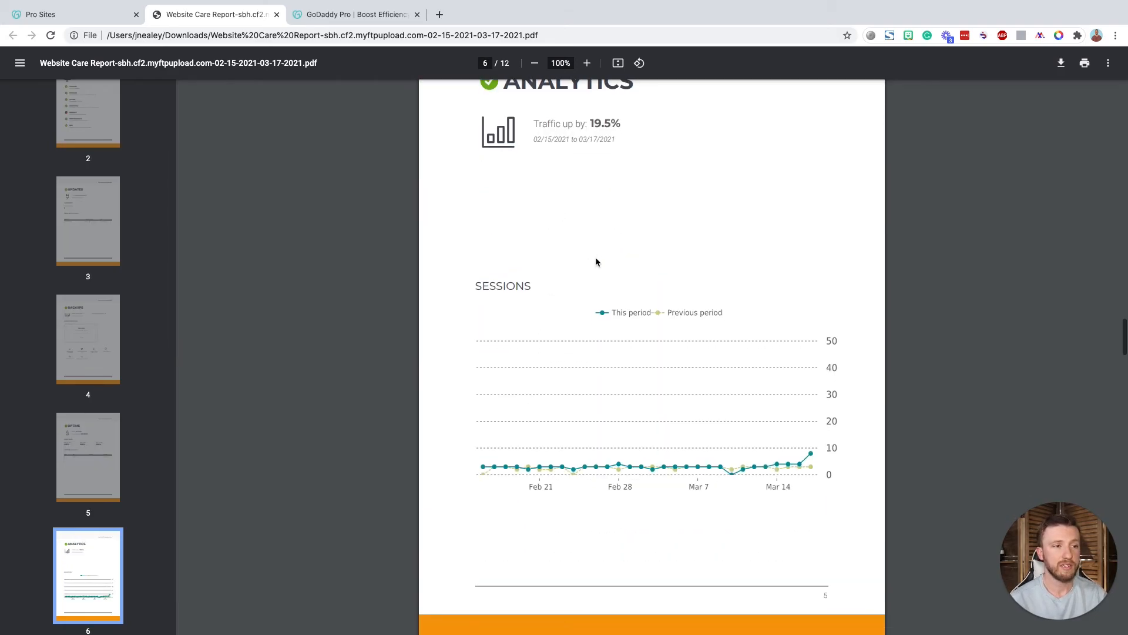
scroll(596, 262, "up", 1)
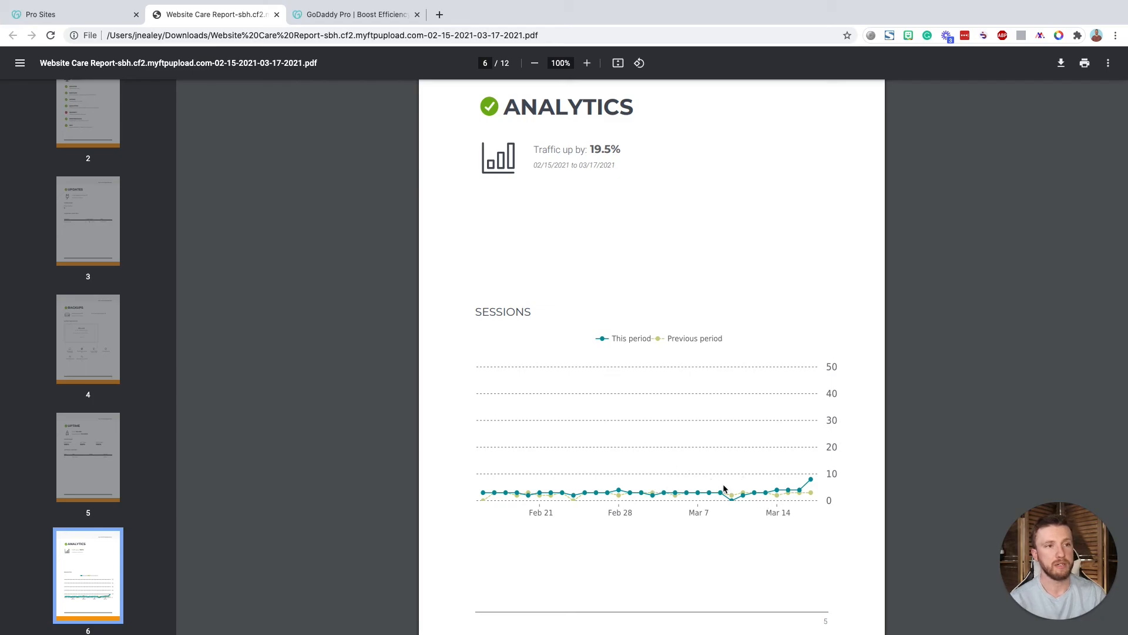
scroll(623, 411, "down", 3)
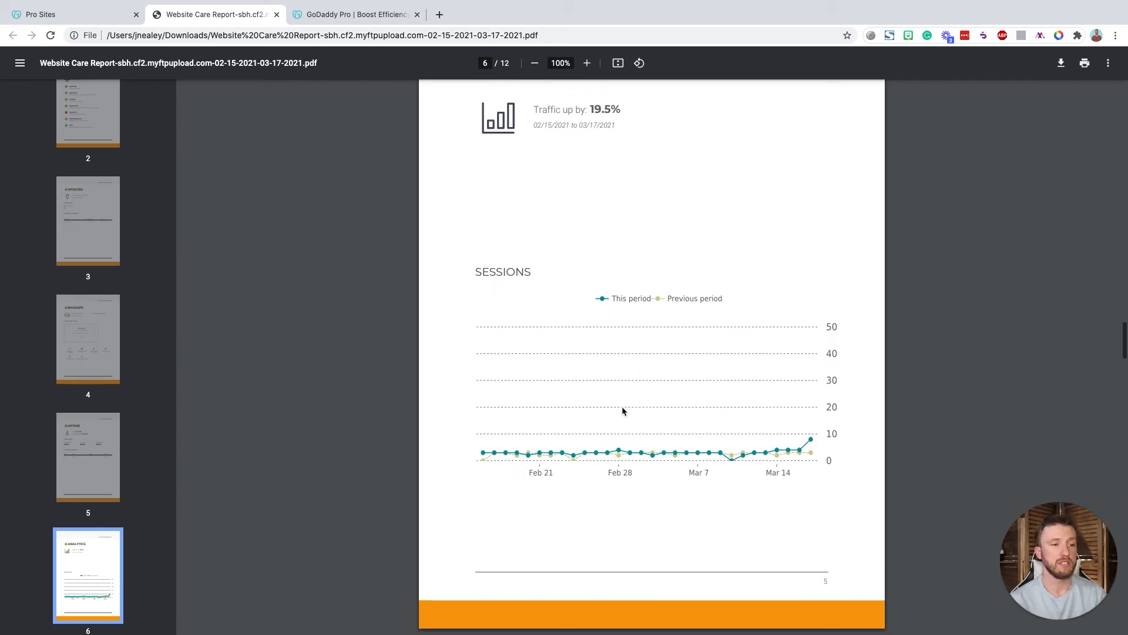
scroll(623, 411, "down", 1)
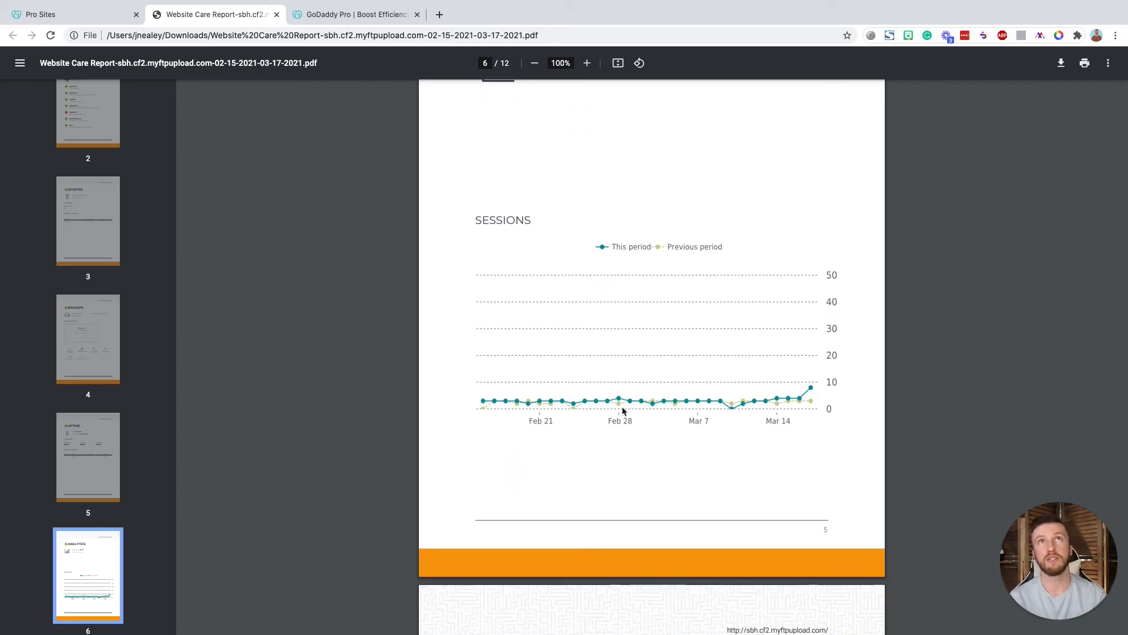
Step: Examine the most recent scan, the vulnerabilities and the scan history on the report's Security page
scroll(623, 410, "down", 8)
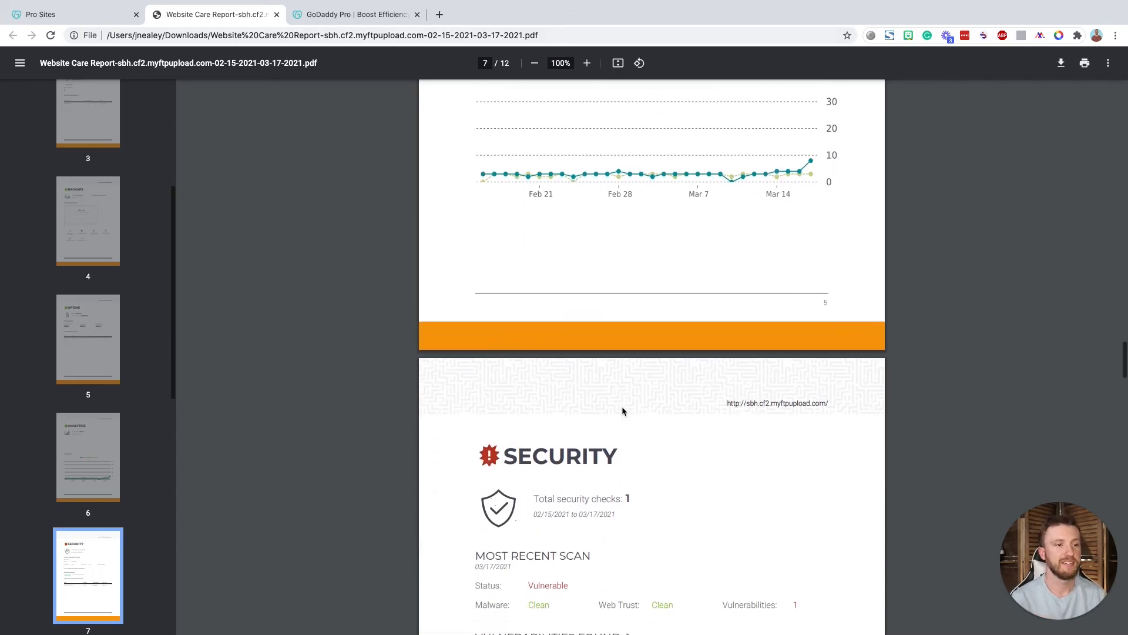
scroll(623, 410, "down", 12)
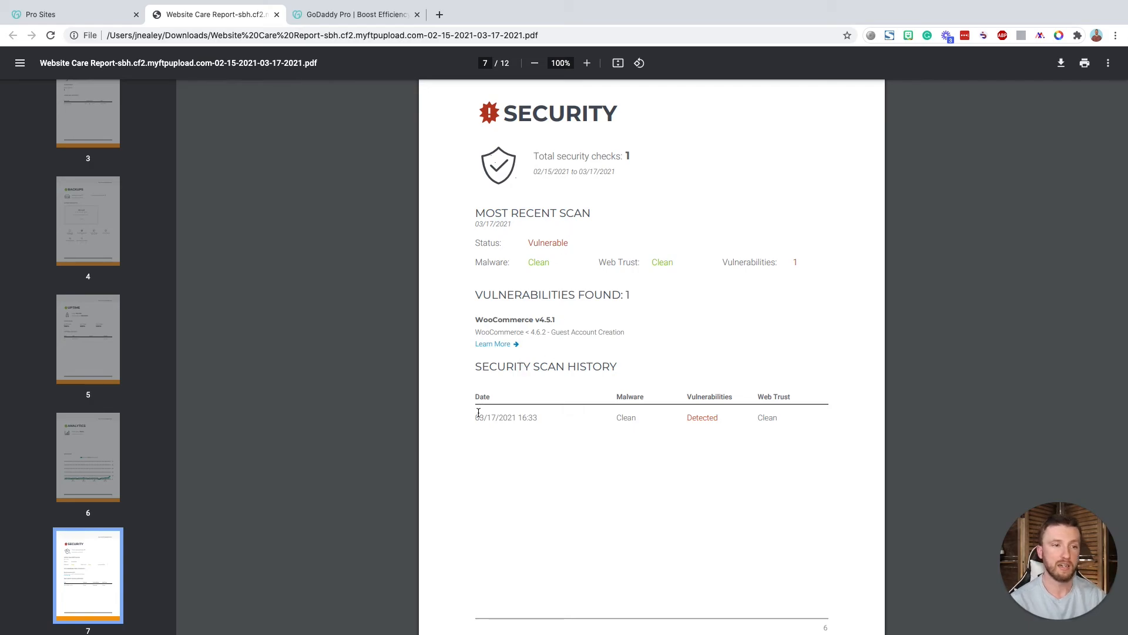
left_click_drag(477, 415, 589, 418)
left_click(686, 417)
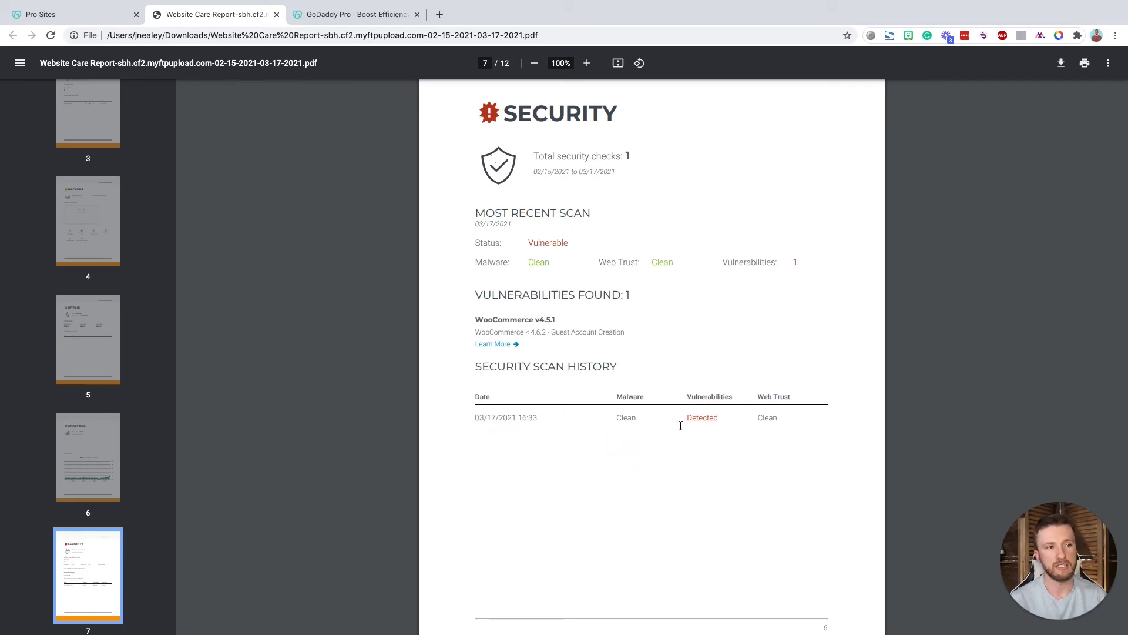
scroll(778, 426, "down", 7)
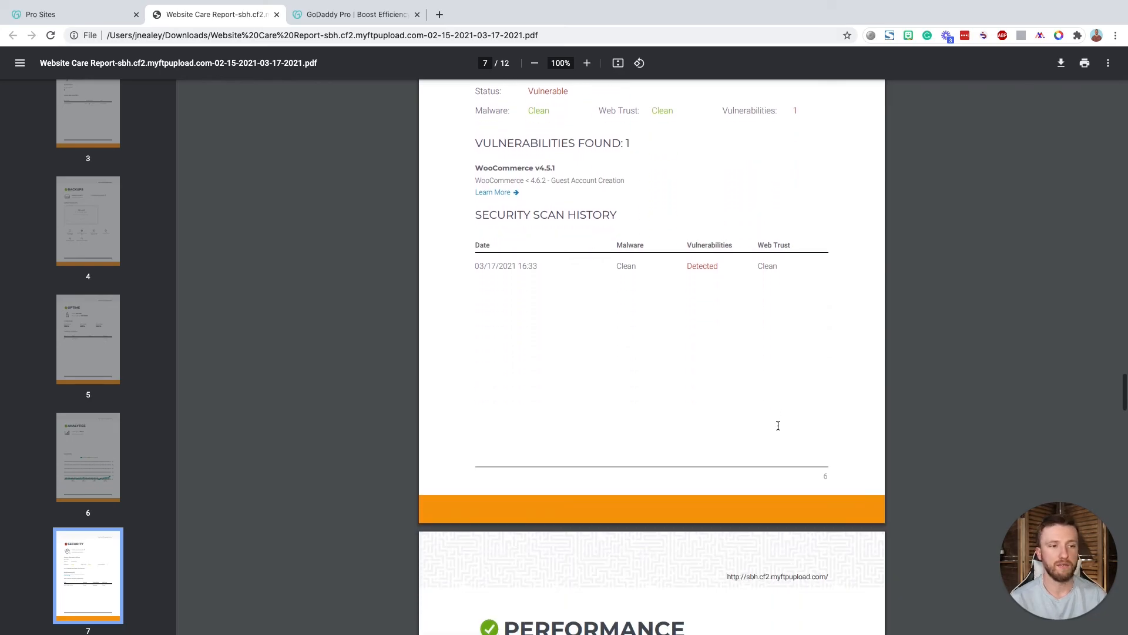
Step: Review the report's Performance and SEO pages, including monitored keywords and competitors, and return to the Pro Sites report page
scroll(778, 426, "down", 8)
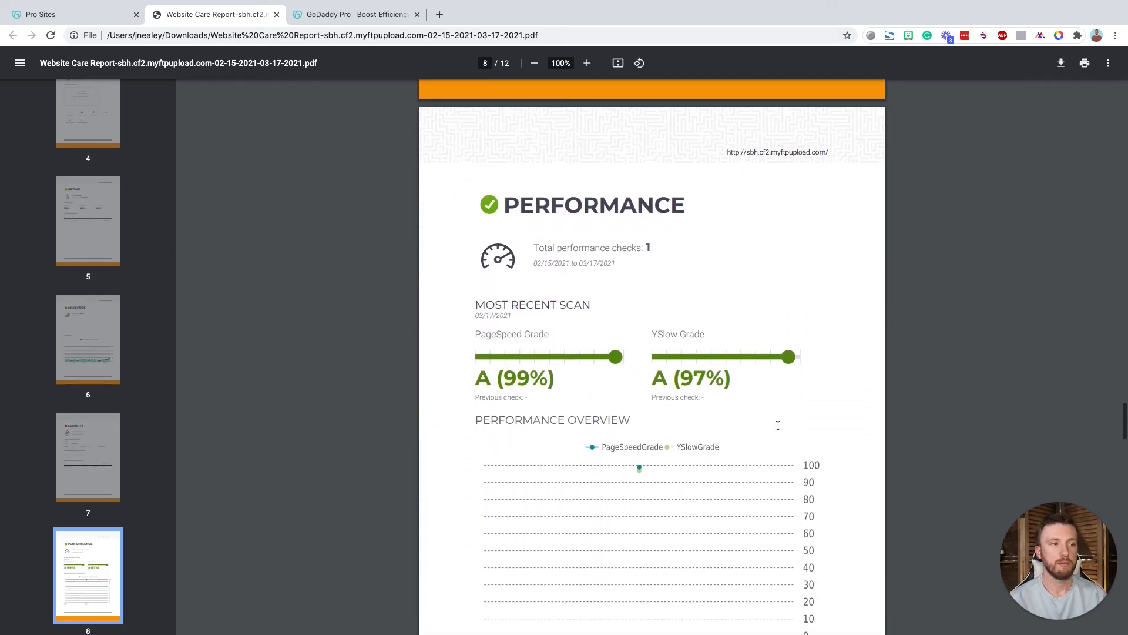
scroll(778, 426, "down", 10)
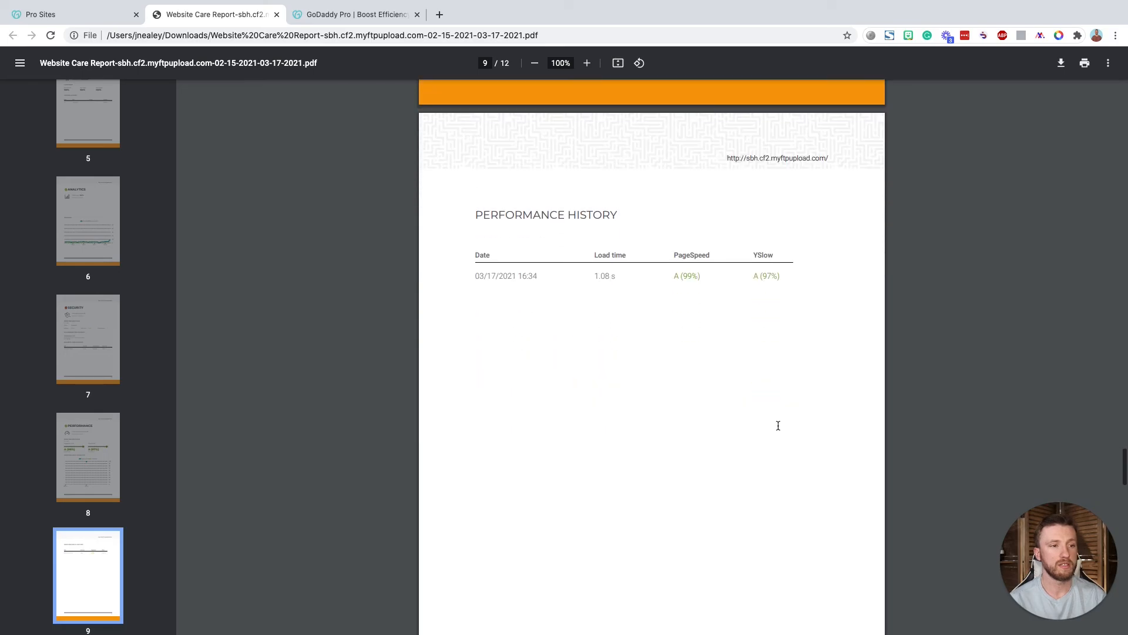
scroll(778, 425, "down", 9)
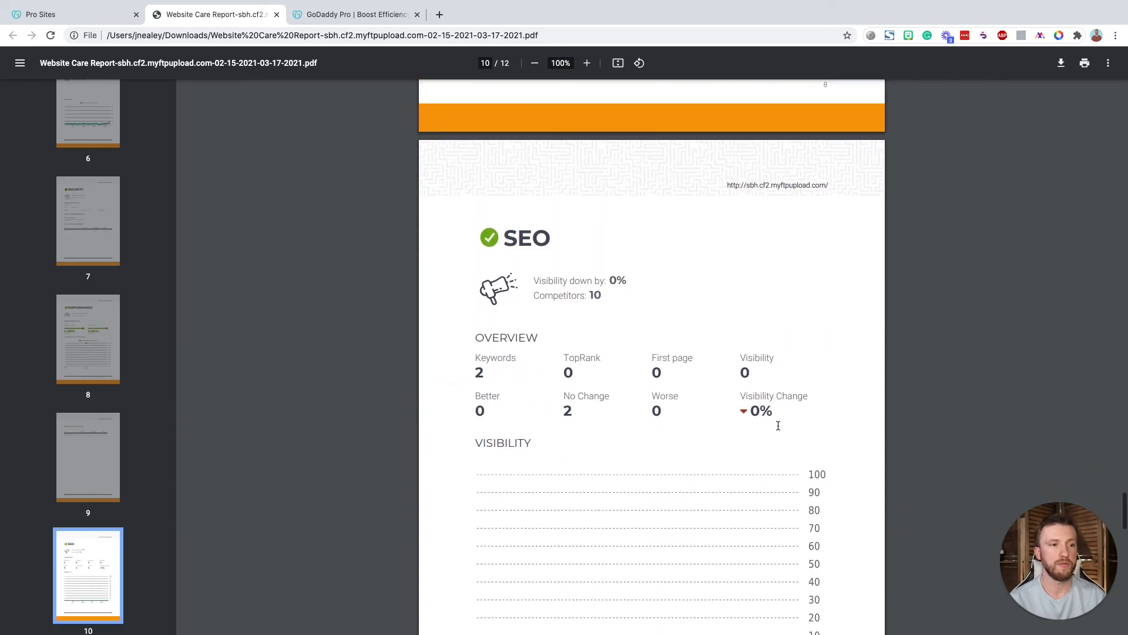
scroll(778, 425, "down", 9)
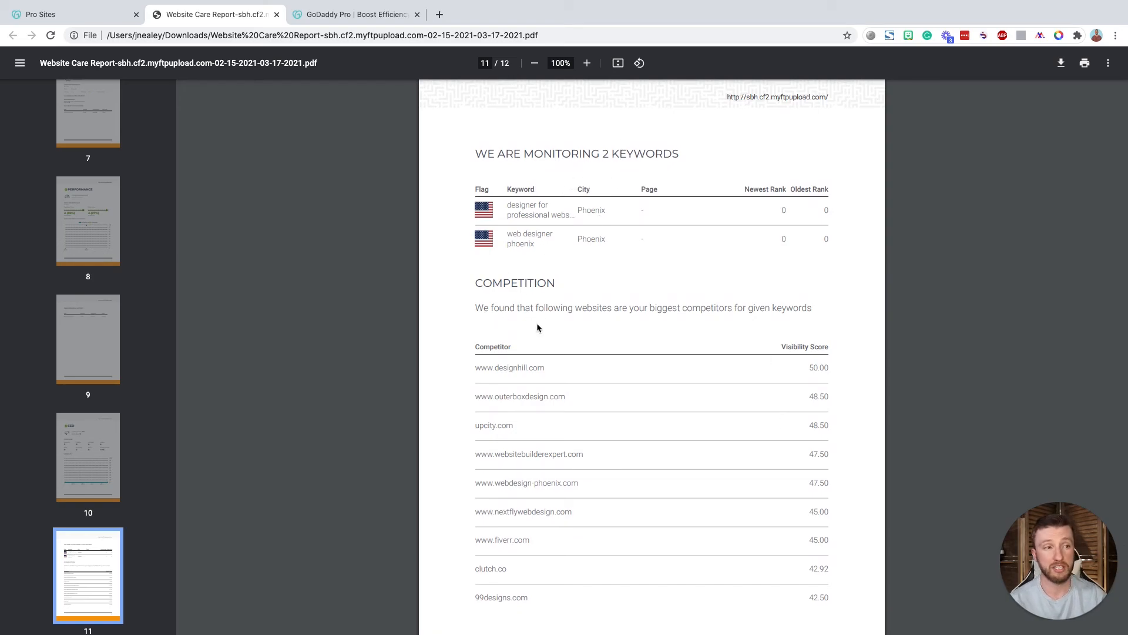
scroll(537, 327, "down", 2)
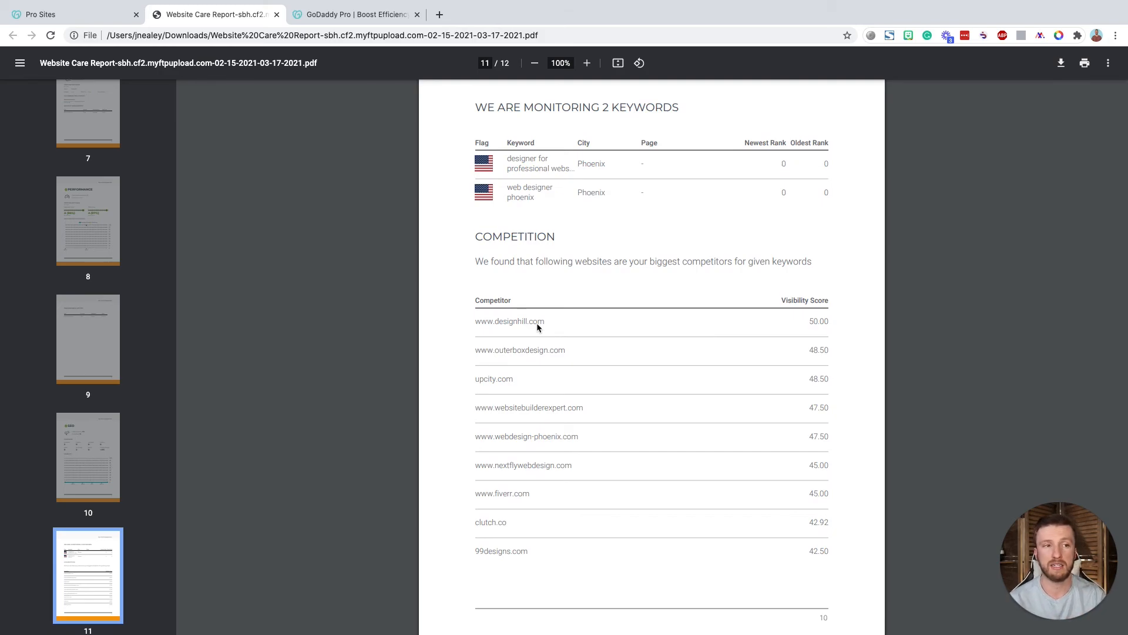
scroll(538, 324, "down", 2)
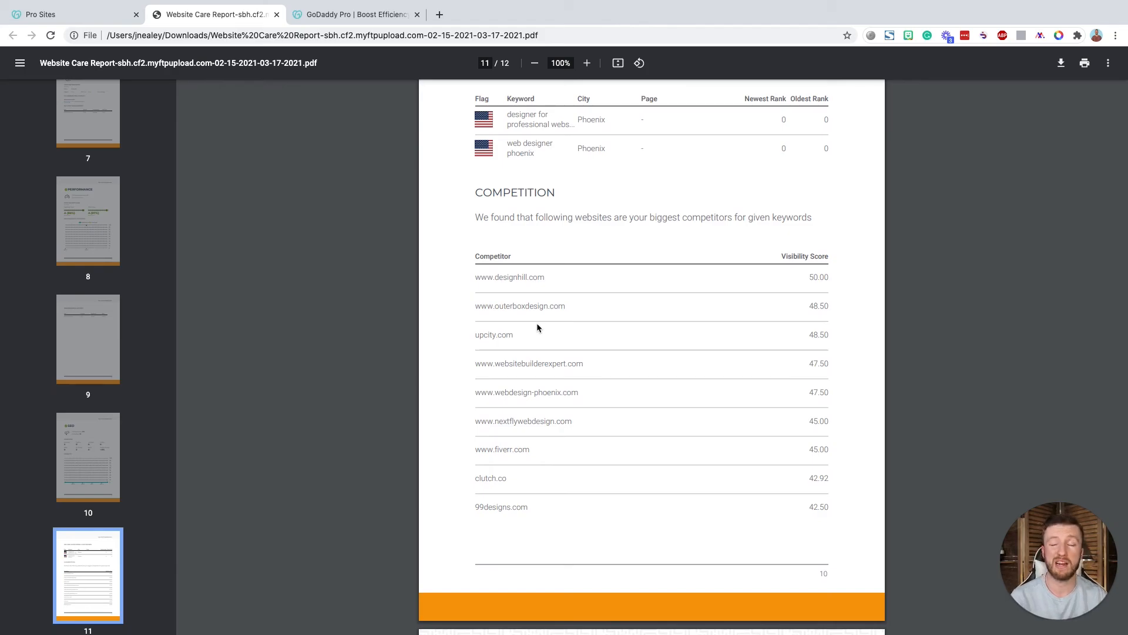
scroll(537, 324, "up", 20)
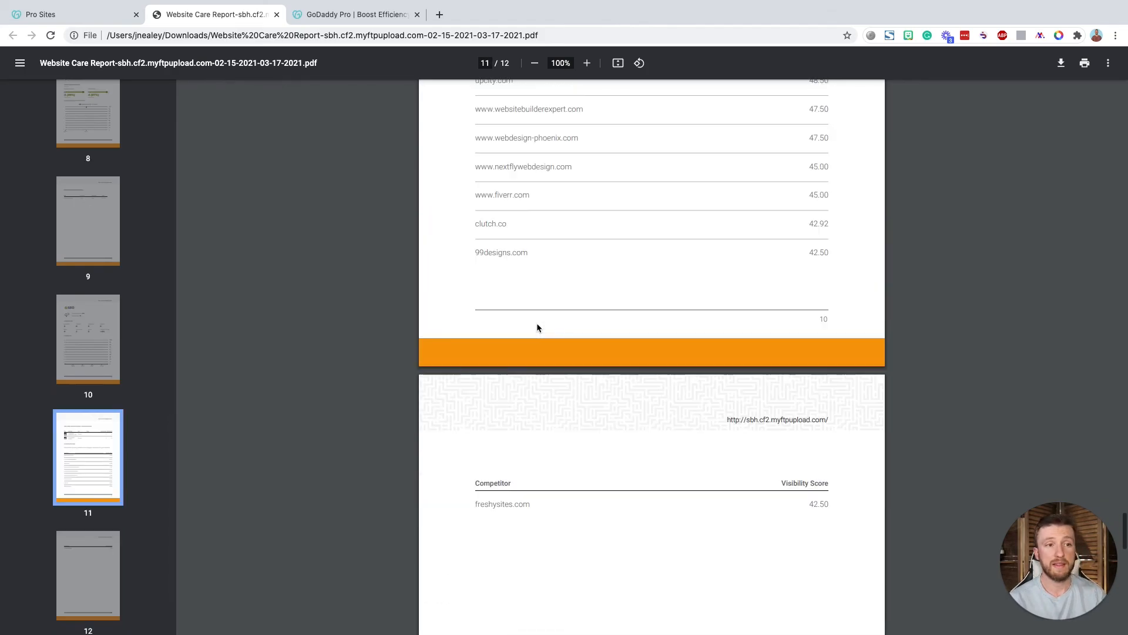
scroll(537, 328, "up", 3)
left_click(97, 18)
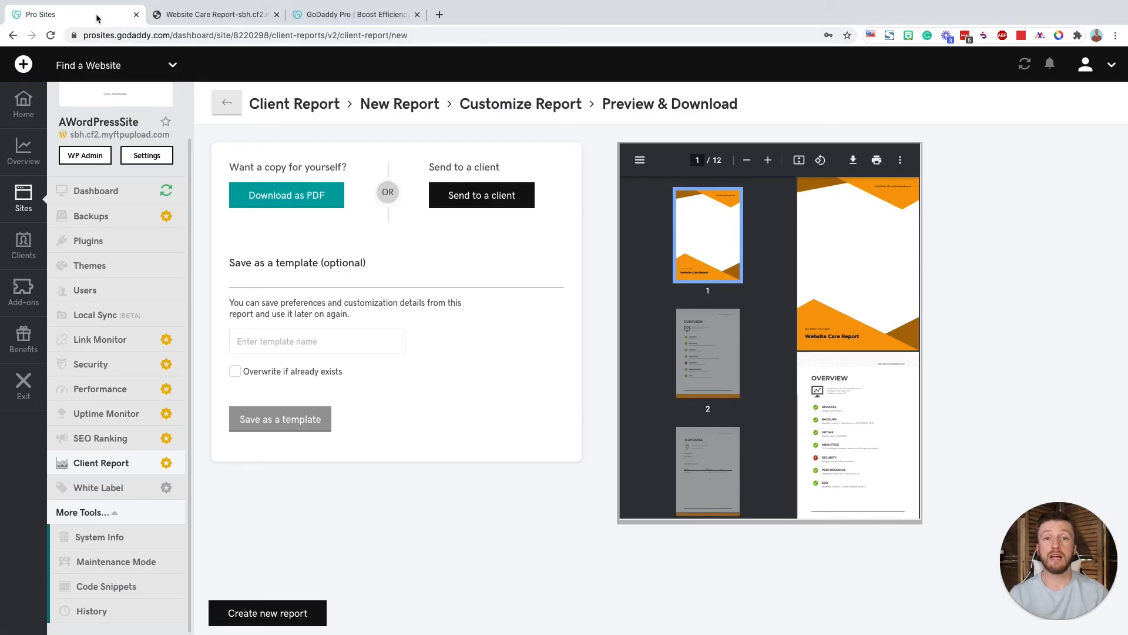